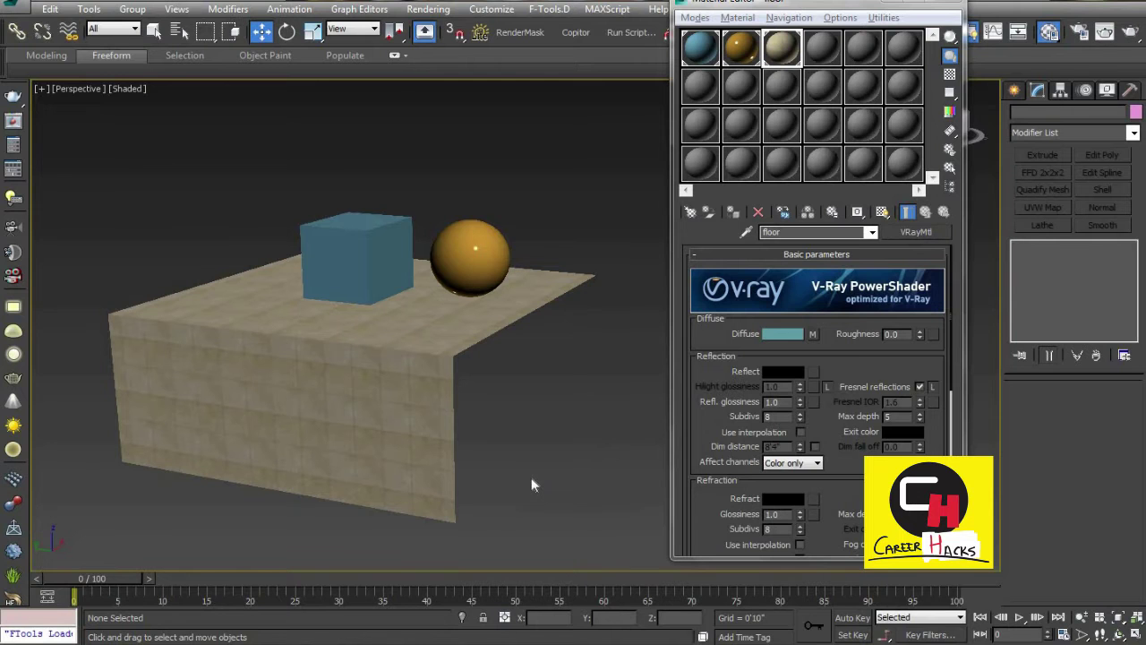
# Step: Orbit around the table scene and zoom in on the gold sphere
pyautogui.moveTo(546, 420)
pyautogui.keyDown('alt'); pyautogui.mouseDown(button='middle')
pyautogui.moveTo(481, 409)
pyautogui.moveTo(517, 404)
pyautogui.mouseUp(button='middle'); pyautogui.keyUp('alt')
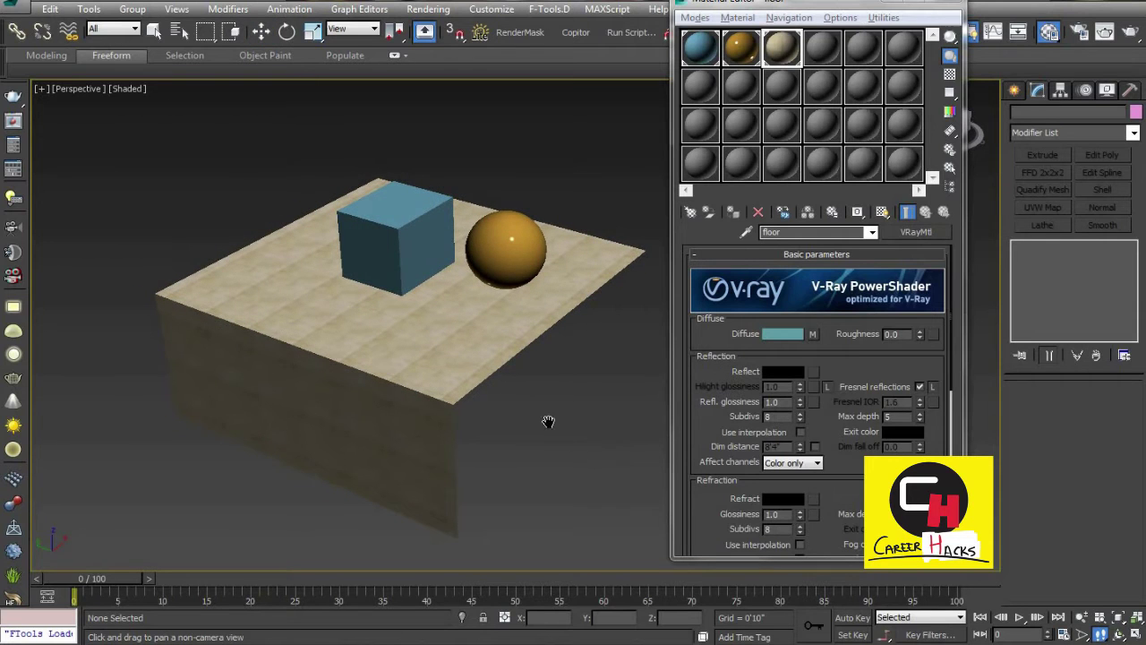
pyautogui.keyDown('alt'); pyautogui.moveTo(524, 212); pyautogui.dragTo(515, 242, button='middle'); pyautogui.keyUp('alt')
pyautogui.press('w')
pyautogui.click(509, 249)
pyautogui.press('z')
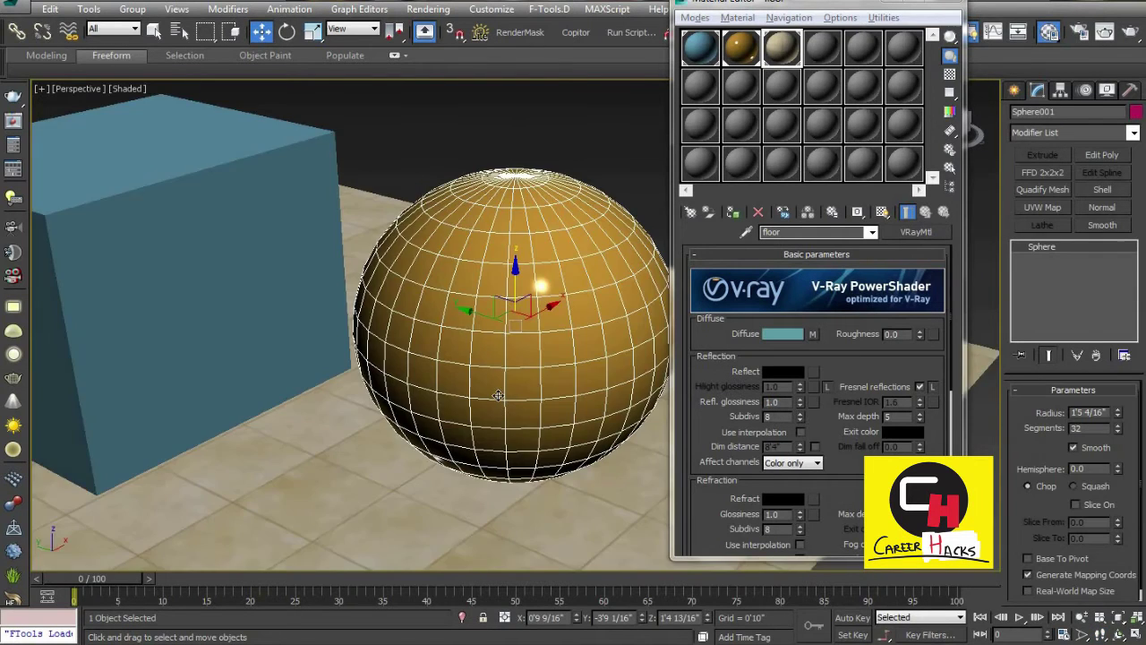
pyautogui.scroll(-5, 295, 387)
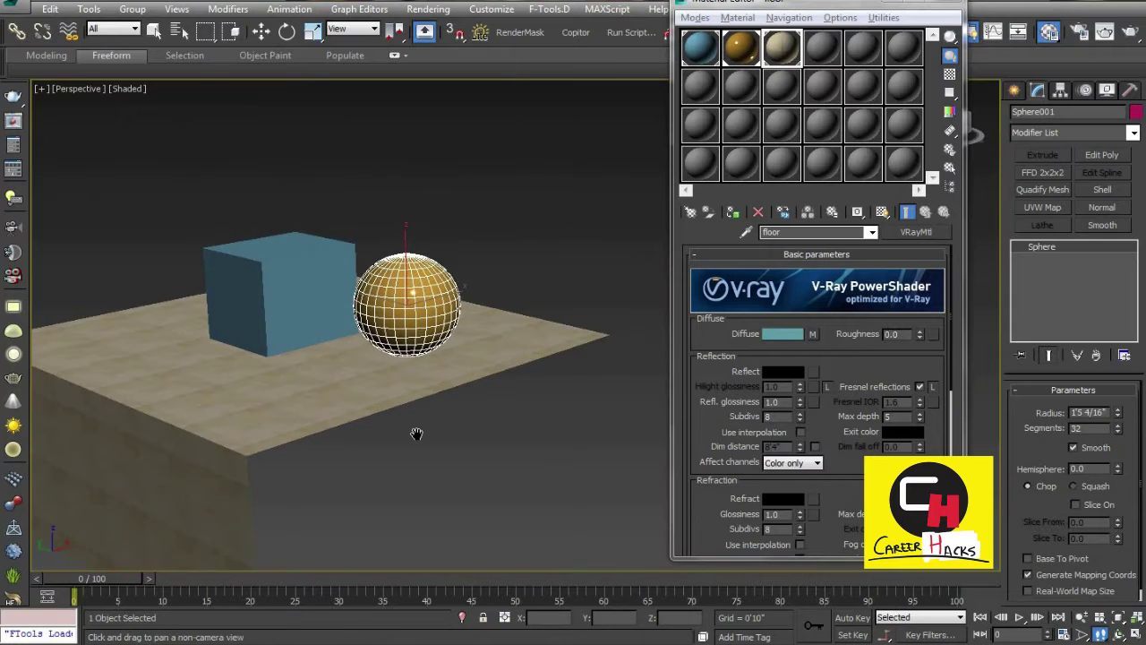
pyautogui.keyDown('alt'); pyautogui.moveTo(417, 429); pyautogui.dragTo(368, 498, button='middle'); pyautogui.keyUp('alt')
# Step: Select the floor, view its editable poly sub-object levels, then deselect everything
pyautogui.press('w')
pyautogui.click(296, 455)
pyautogui.keyDown('alt'); pyautogui.moveTo(296, 454); pyautogui.dragTo(442, 458, button='middle'); pyautogui.keyUp('alt')
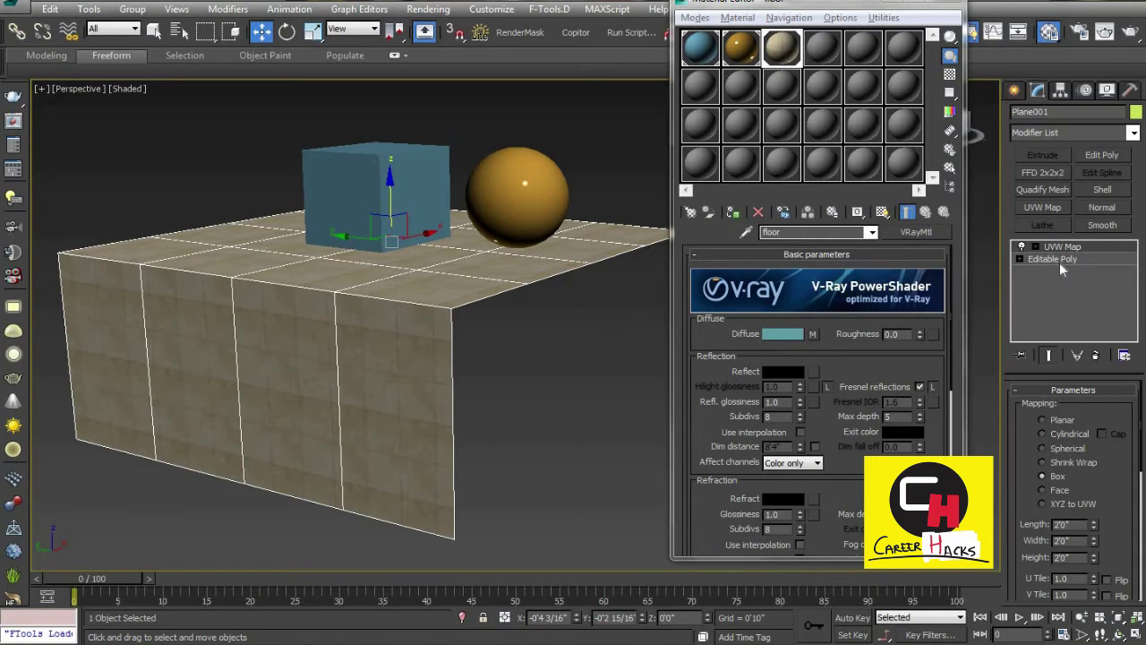
pyautogui.click(151, 366)
pyautogui.click(1020, 259)
pyautogui.click(1052, 309)
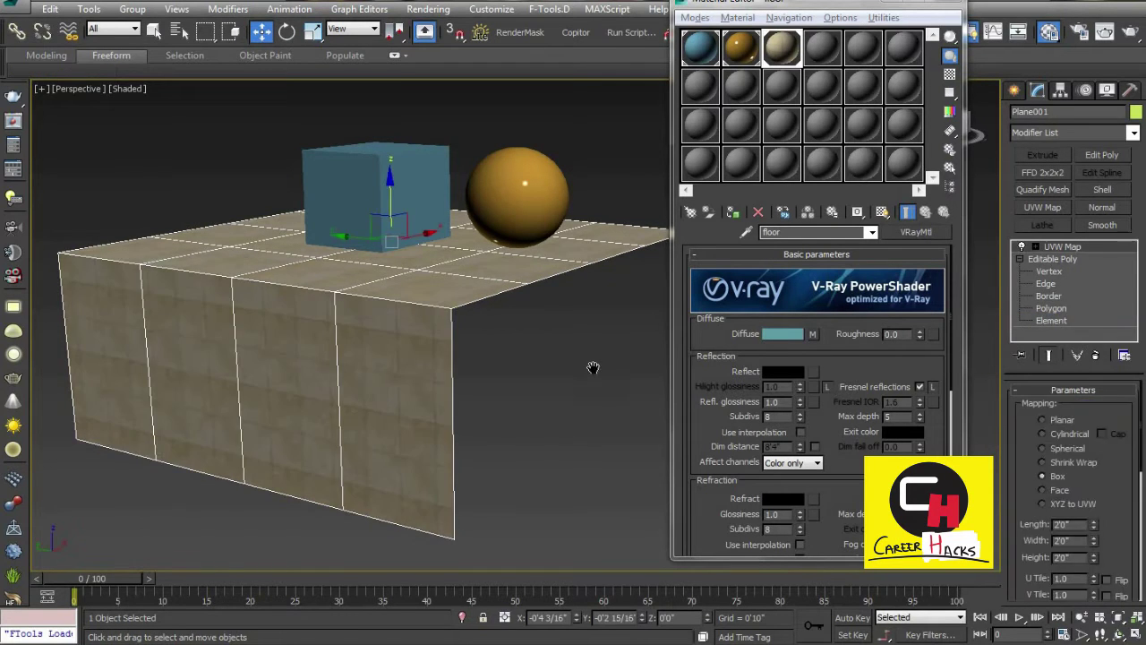
pyautogui.click(568, 391)
pyautogui.moveTo(568, 391)
pyautogui.keyDown('alt'); pyautogui.mouseDown(button='middle')
pyautogui.moveTo(583, 421)
pyautogui.moveTo(502, 350)
pyautogui.mouseUp(button='middle'); pyautogui.keyUp('alt')
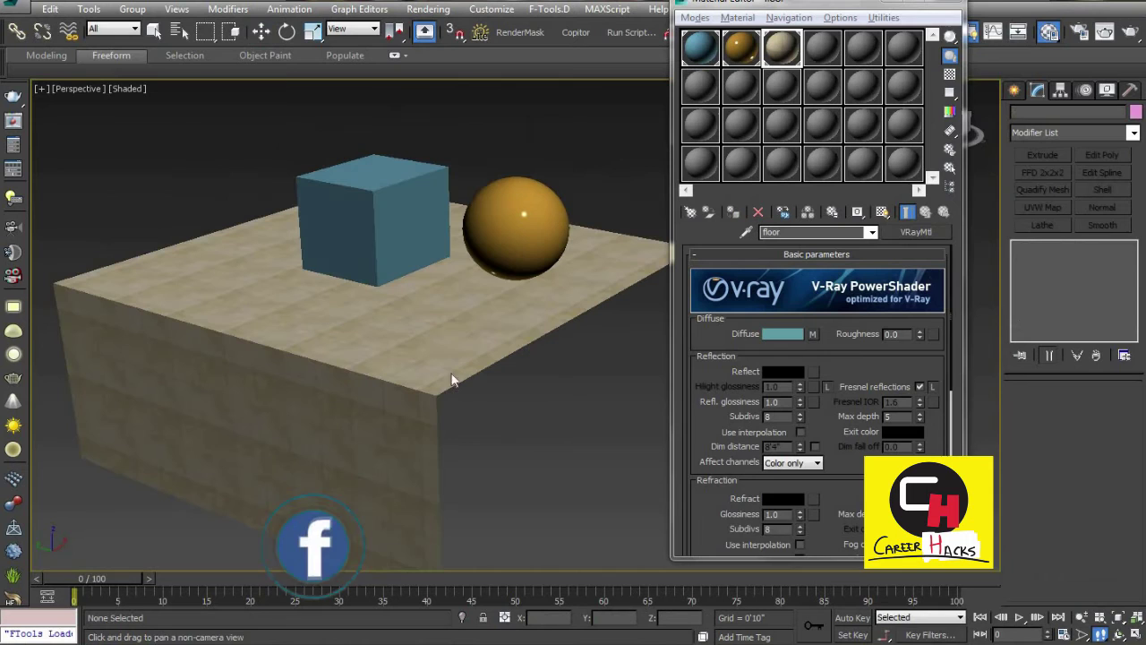
# Step: Create a Plane with AutoGrid on the blue cube's front face
pyautogui.rightClick(478, 324)
pyautogui.click(495, 306)
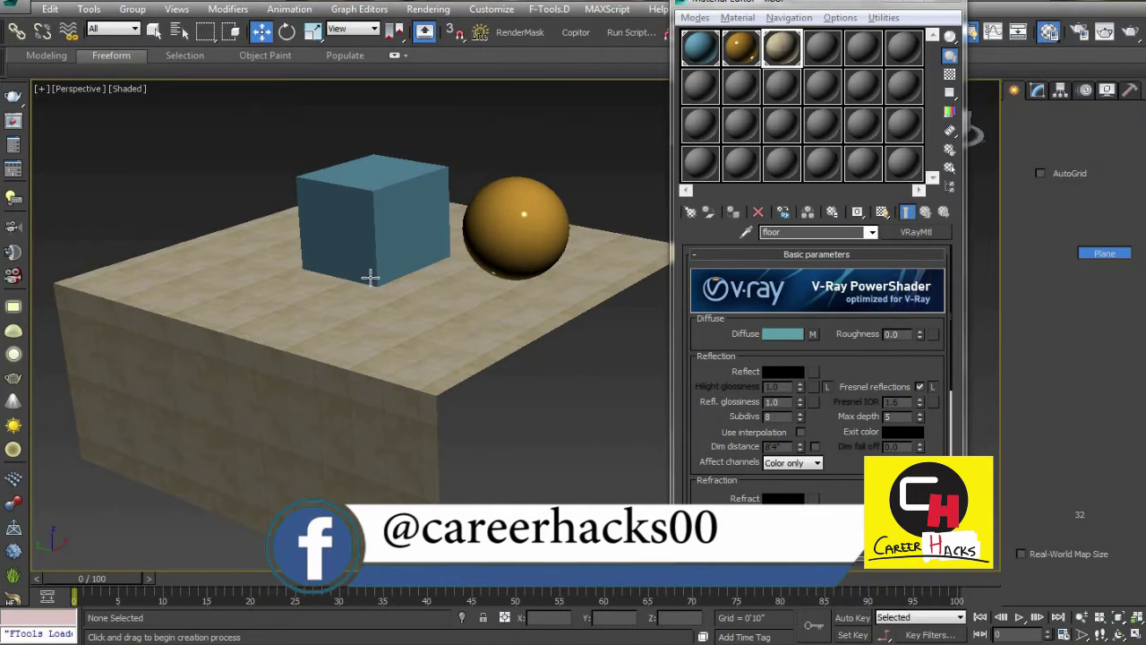
pyautogui.click(1040, 173)
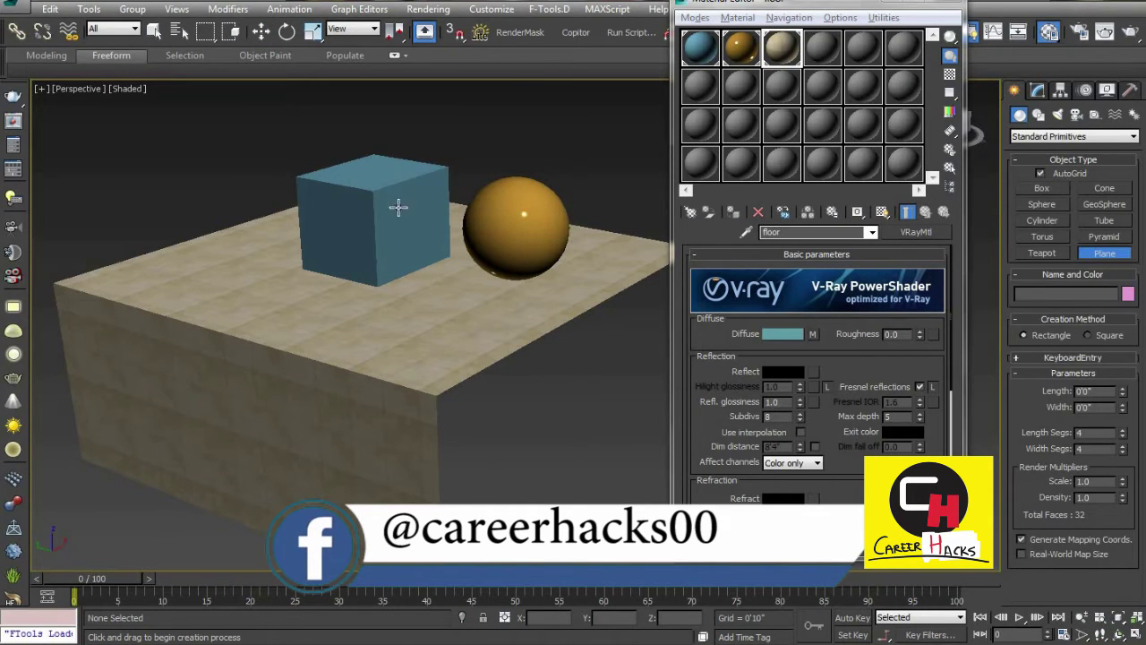
pyautogui.moveTo(407, 205); pyautogui.dragTo(298, 357)
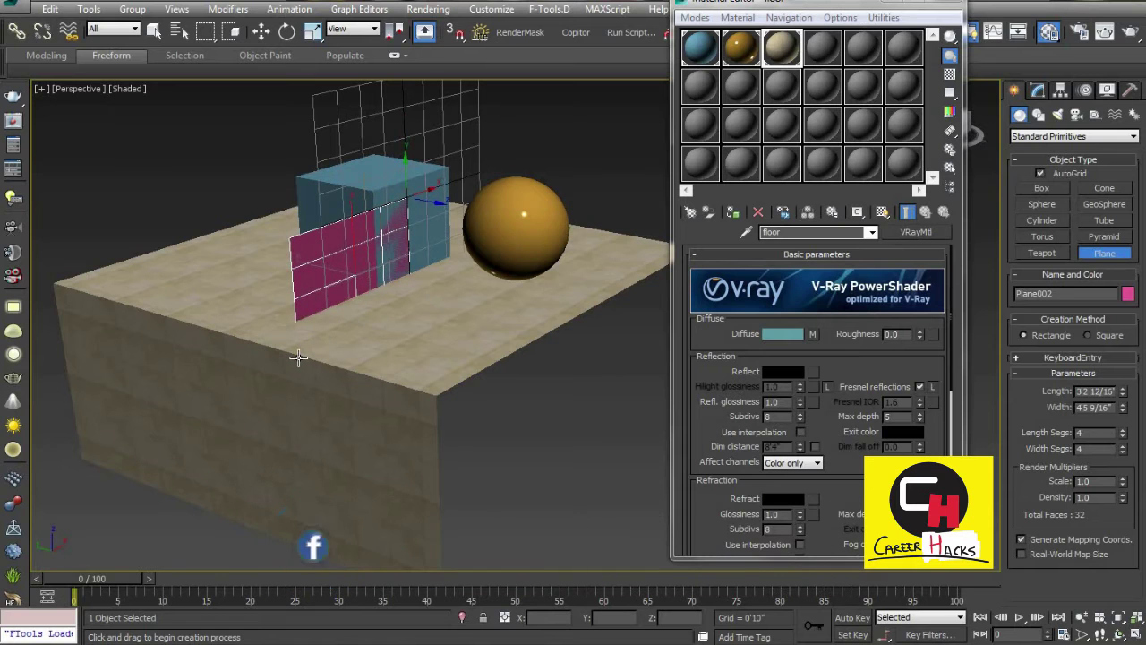
pyautogui.moveTo(394, 211); pyautogui.dragTo(242, 346)
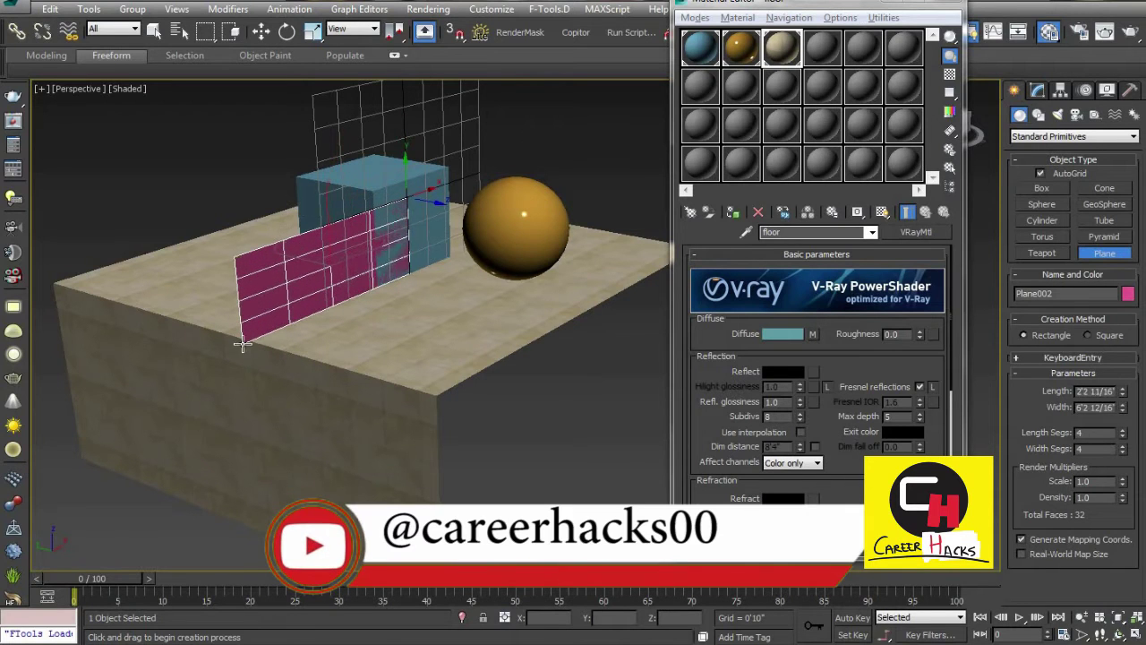
# Step: Raise the pink plane, shrink its height and move it right
pyautogui.press('w')
pyautogui.moveTo(308, 260)
pyautogui.mouseDown()
pyautogui.moveTo(325, 122)
pyautogui.moveTo(250, 266)
pyautogui.mouseUp()
pyautogui.press('r')
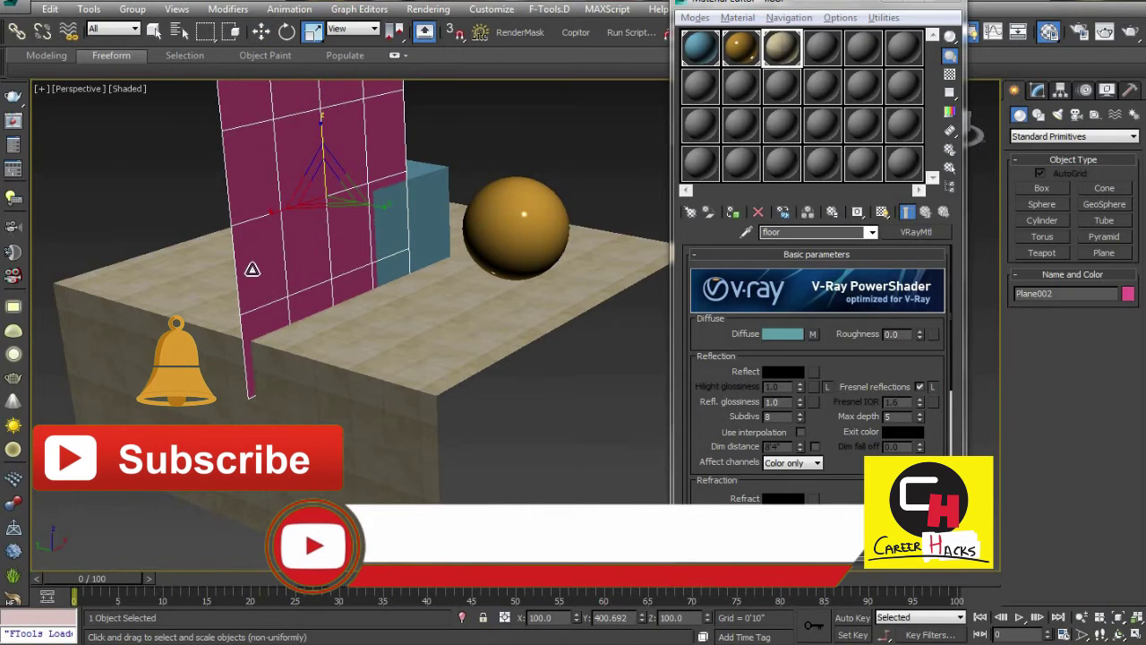
pyautogui.keyDown('alt'); pyautogui.moveTo(414, 427); pyautogui.dragTo(361, 322, button='middle'); pyautogui.keyUp('alt')
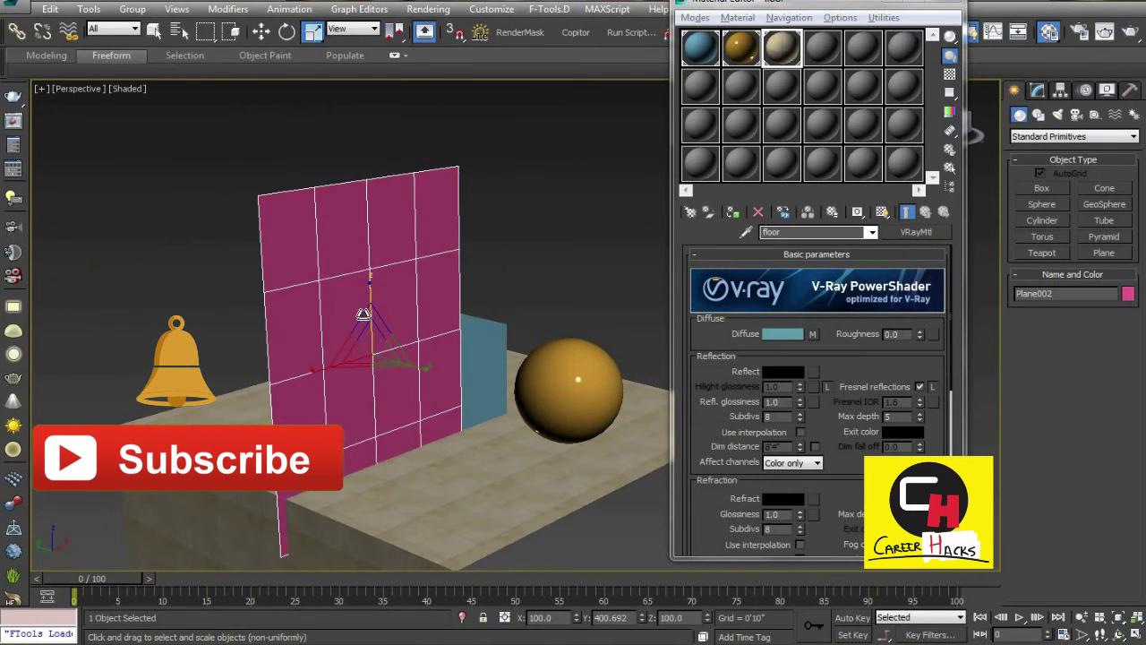
pyautogui.moveTo(361, 300)
pyautogui.mouseDown()
pyautogui.moveTo(361, 322)
pyautogui.moveTo(370, 305)
pyautogui.mouseUp()
pyautogui.press('w')
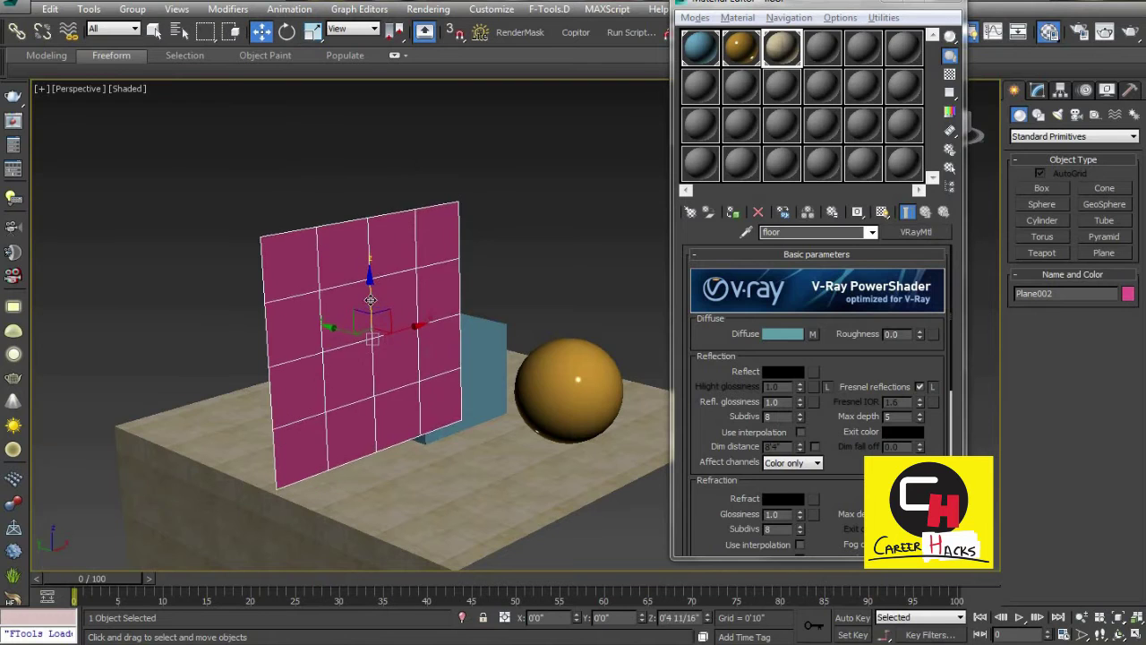
pyautogui.moveTo(418, 345); pyautogui.dragTo(491, 359)
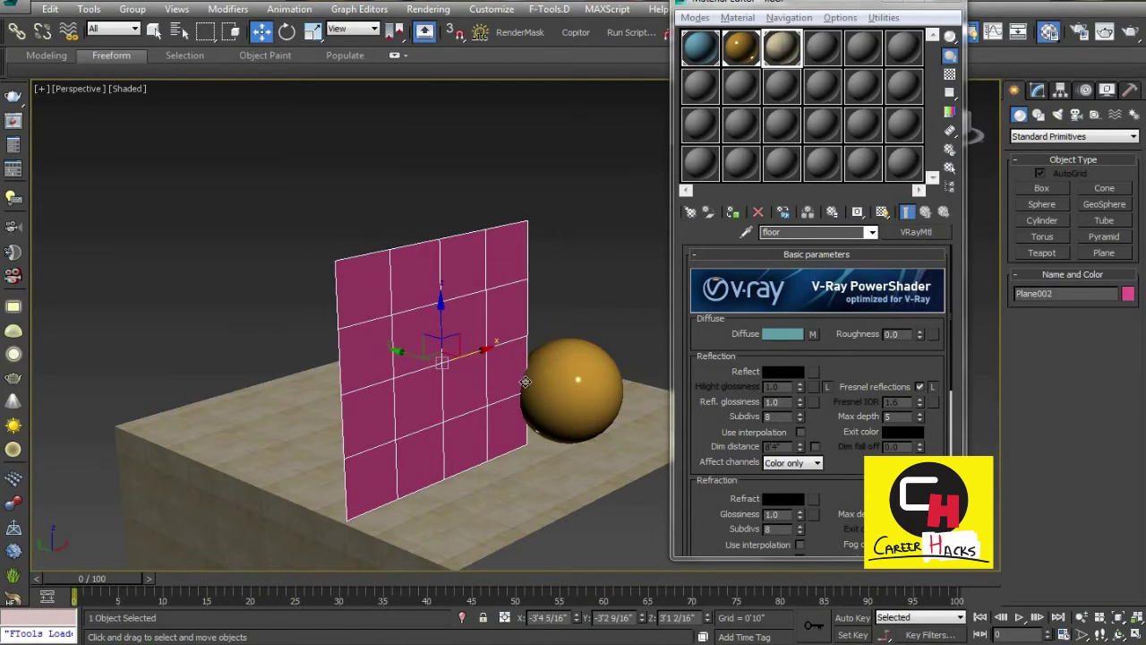
# Step: Nudge the gold sphere right and move the pink plane further right beside it
pyautogui.click(527, 382)
pyautogui.moveTo(544, 390); pyautogui.dragTo(567, 398)
pyautogui.click(487, 377)
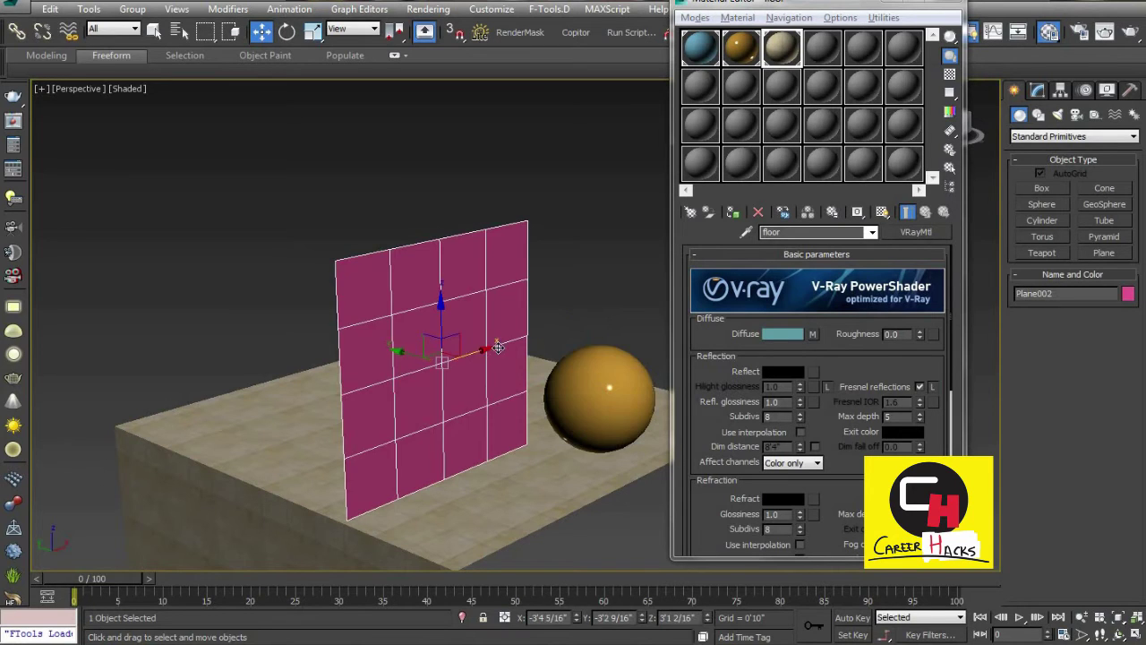
pyautogui.moveTo(535, 332); pyautogui.dragTo(619, 257)
pyautogui.click(562, 257)
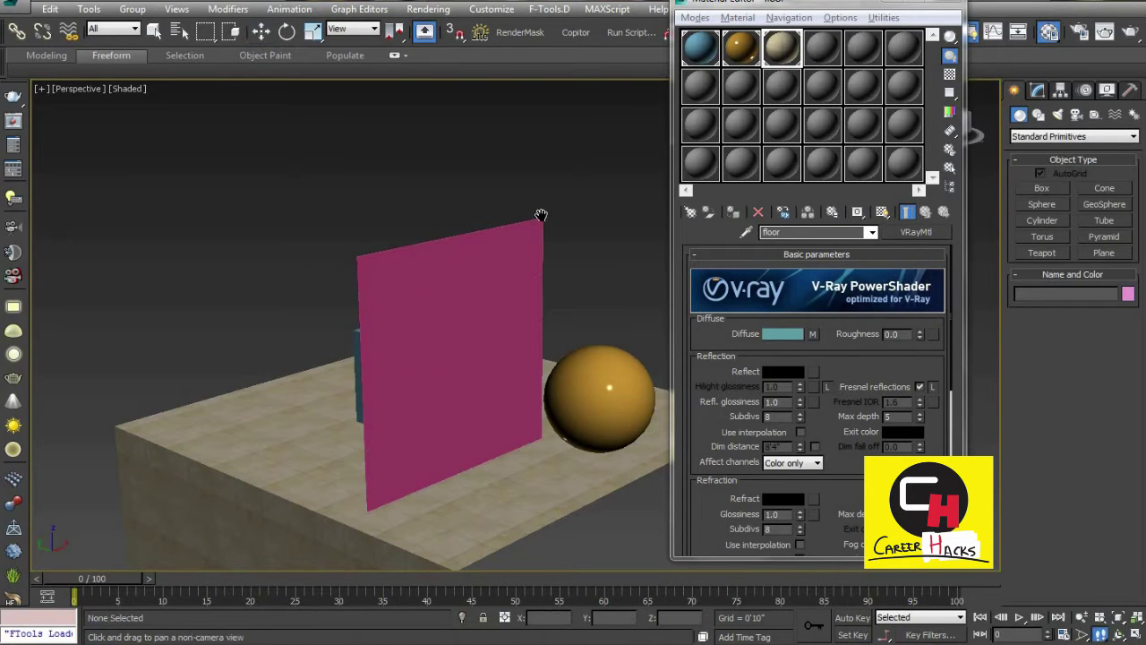
pyautogui.moveTo(537, 215); pyautogui.dragTo(565, 248, button='middle')
pyautogui.press('w')
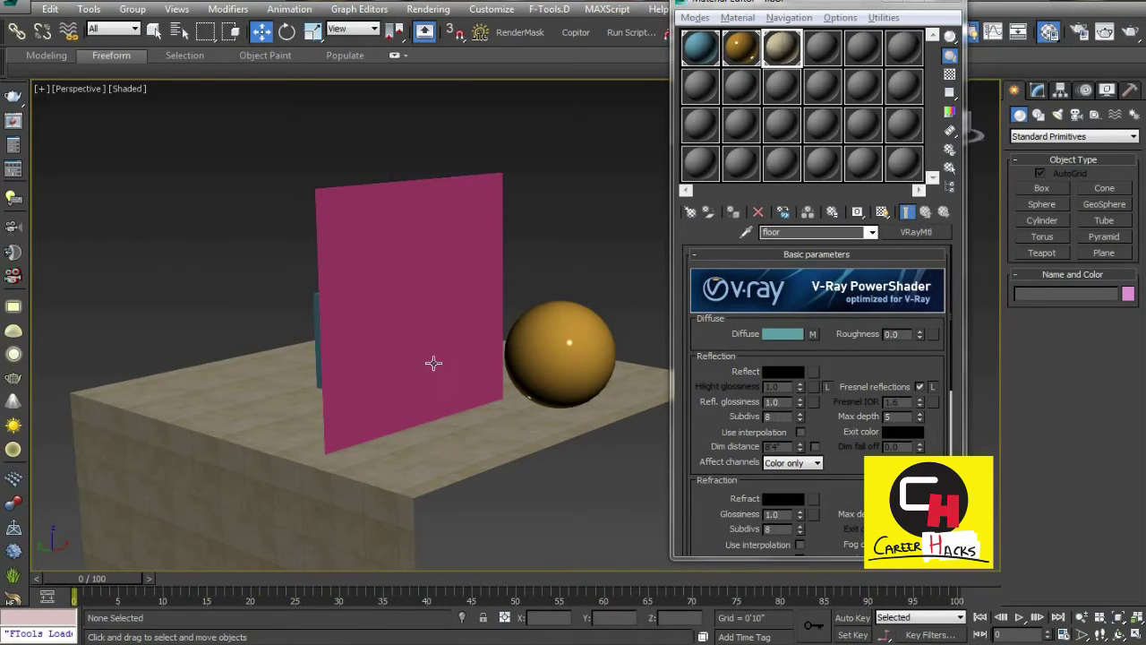
pyautogui.moveTo(581, 346)
pyautogui.keyDown('alt'); pyautogui.mouseDown(button='middle')
pyautogui.moveTo(404, 358)
pyautogui.moveTo(491, 361)
pyautogui.moveTo(648, 319)
pyautogui.mouseUp(button='middle'); pyautogui.keyUp('alt')
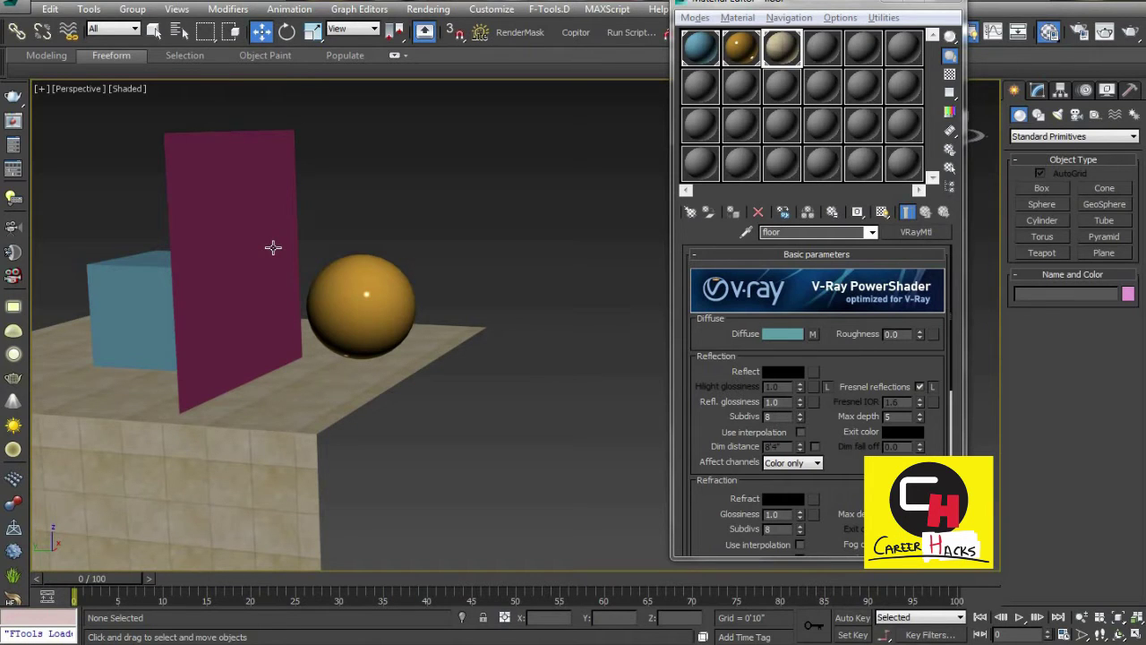
pyautogui.moveTo(268, 283)
pyautogui.mouseDown(button='middle')
pyautogui.moveTo(448, 334)
pyautogui.moveTo(260, 282)
pyautogui.mouseUp(button='middle')
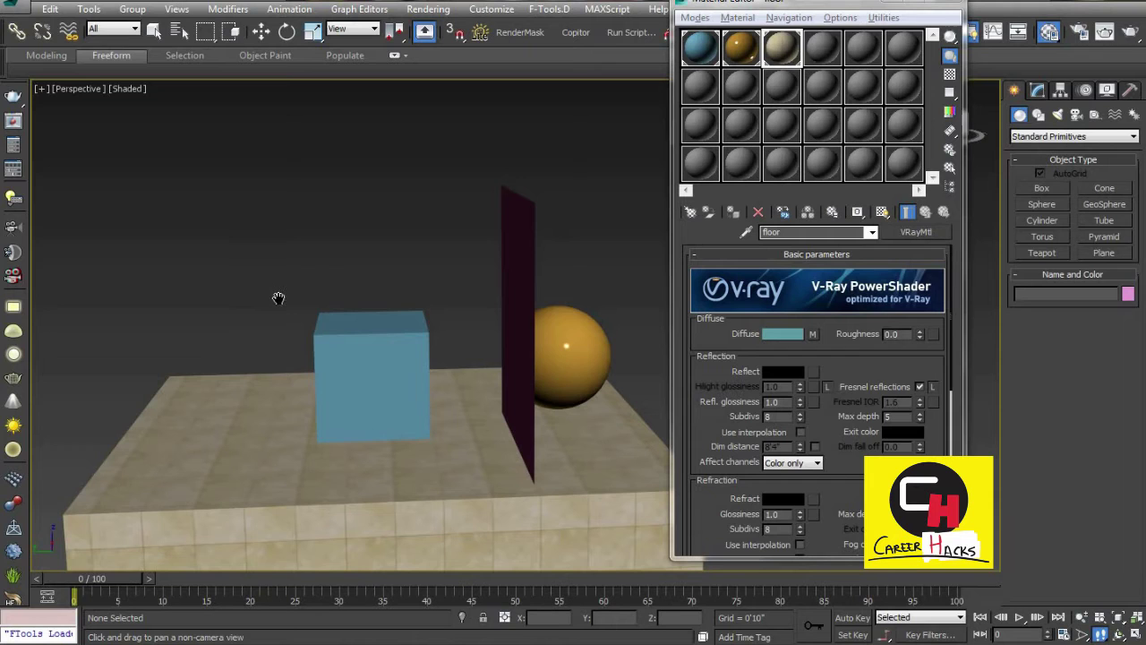
pyautogui.moveTo(208, 315)
pyautogui.keyDown('alt'); pyautogui.mouseDown(button='middle')
pyautogui.moveTo(128, 330)
pyautogui.moveTo(346, 346)
pyautogui.moveTo(330, 294)
pyautogui.moveTo(297, 335)
pyautogui.moveTo(330, 366)
pyautogui.moveTo(331, 346)
pyautogui.moveTo(376, 287)
pyautogui.mouseUp(button='middle'); pyautogui.keyUp('alt')
pyautogui.press('w')
pyautogui.click(439, 268)
pyautogui.moveTo(601, 303)
pyautogui.keyDown('alt'); pyautogui.mouseDown(button='middle')
pyautogui.moveTo(509, 255)
pyautogui.moveTo(533, 349)
pyautogui.moveTo(520, 441)
pyautogui.mouseUp(button='middle'); pyautogui.keyUp('alt')
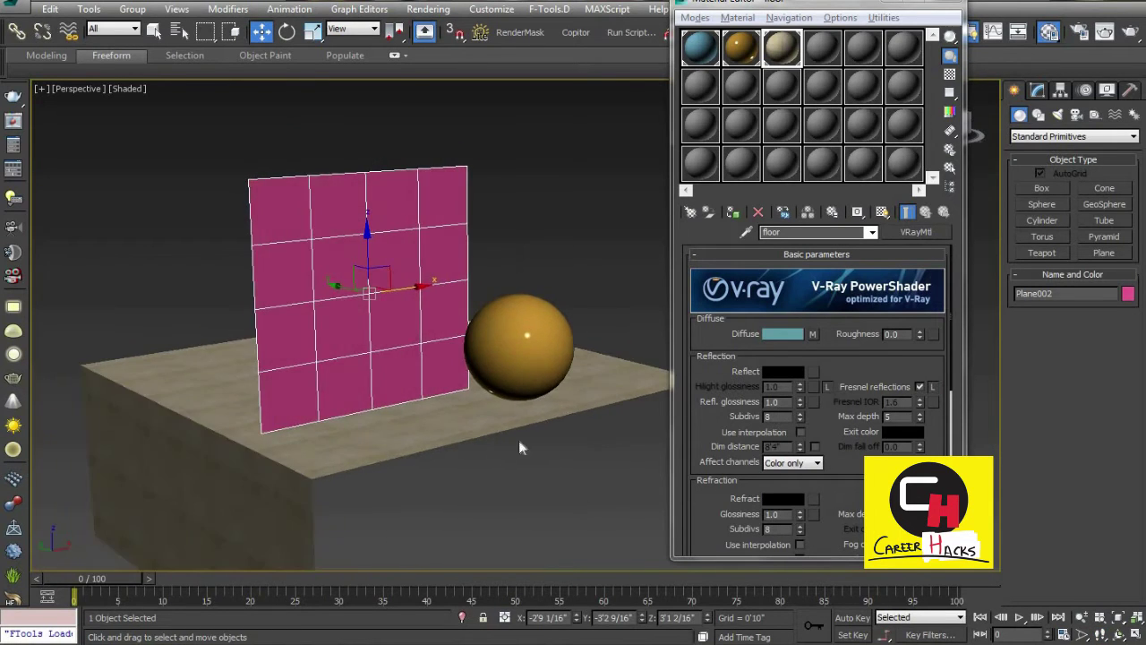
pyautogui.keyDown('alt'); pyautogui.moveTo(624, 230); pyautogui.dragTo(596, 238, button='middle'); pyautogui.keyUp('alt')
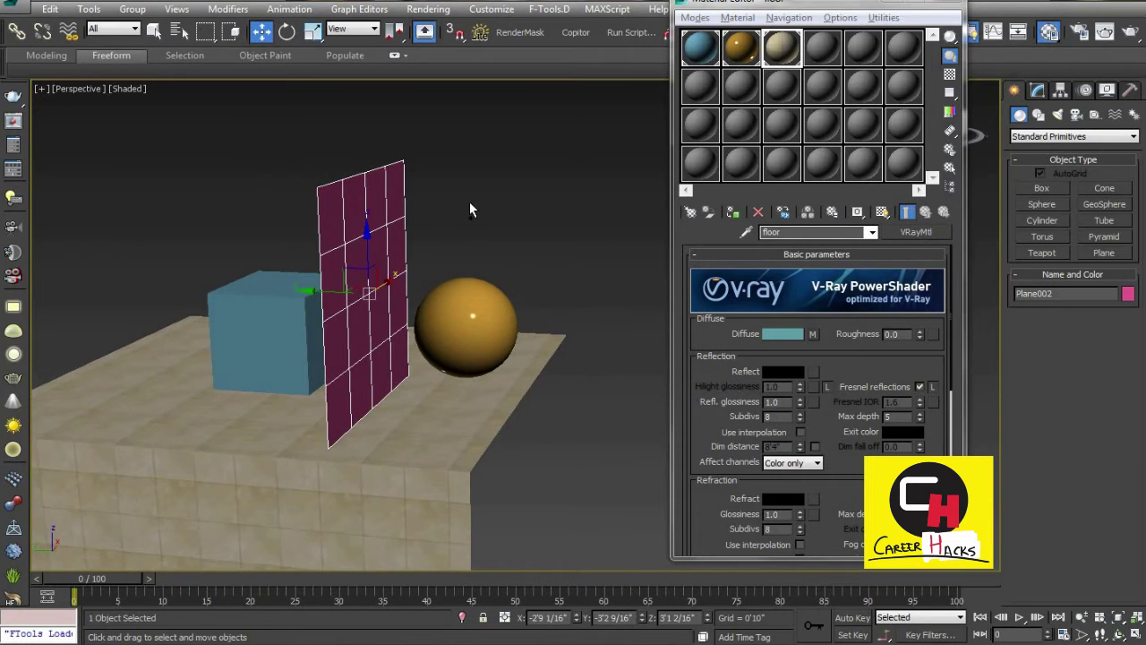
pyautogui.keyDown('alt'); pyautogui.moveTo(473, 202); pyautogui.dragTo(389, 241, button='middle'); pyautogui.keyUp('alt')
pyautogui.hotkey('alt', 'z')
pyautogui.moveTo(417, 305); pyautogui.dragTo(417, 288)
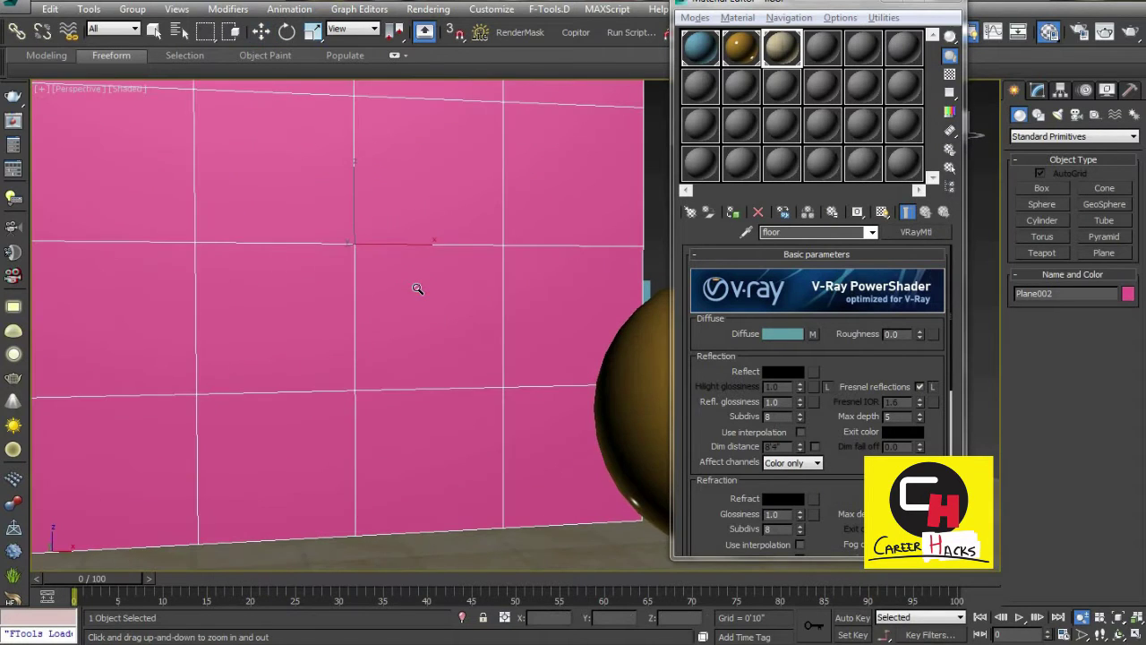
pyautogui.moveTo(366, 373); pyautogui.dragTo(352, 371, button='middle')
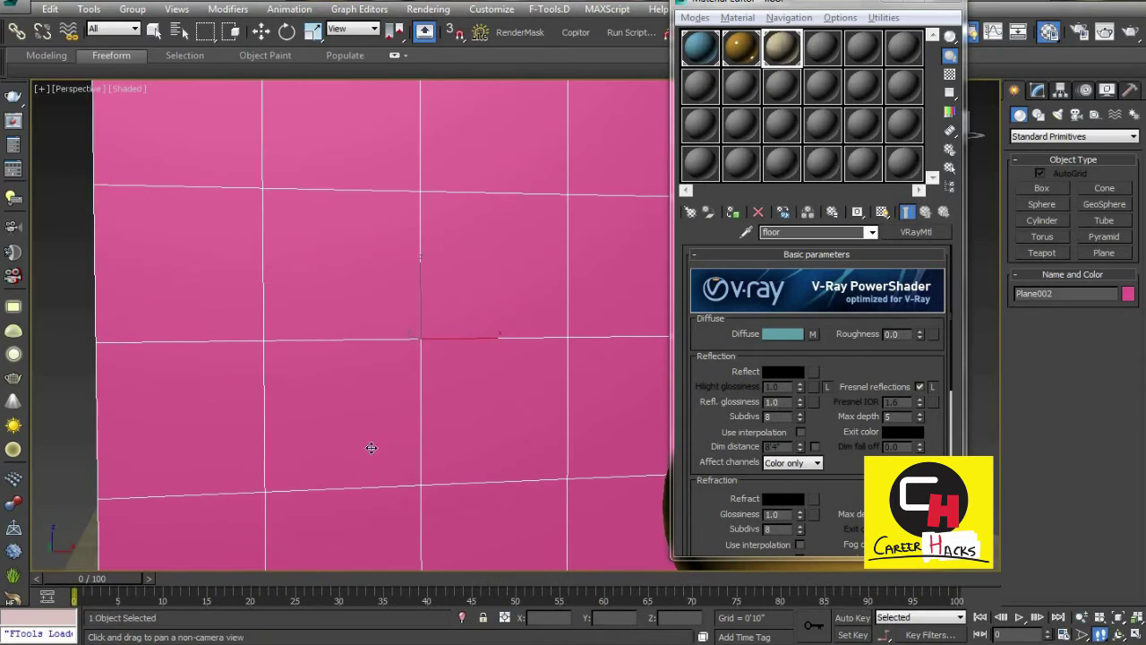
pyautogui.press('w')
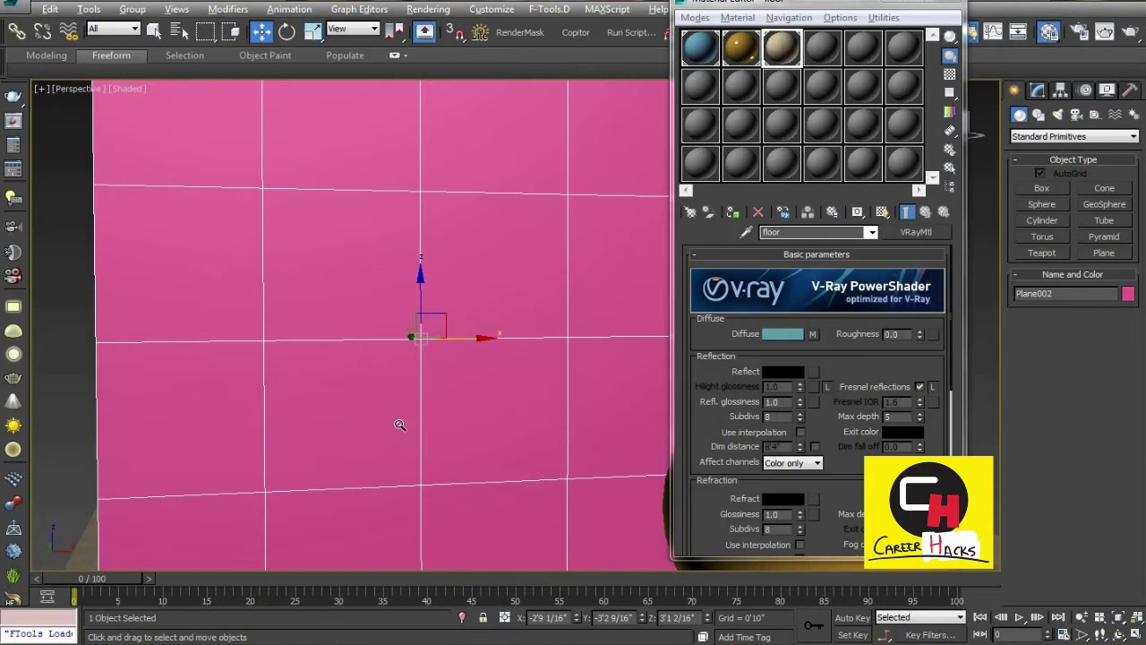
pyautogui.scroll(-5, 400, 424)
pyautogui.moveTo(399, 425)
pyautogui.keyDown('alt'); pyautogui.mouseDown(button='middle')
pyautogui.moveTo(430, 430)
pyautogui.moveTo(383, 437)
pyautogui.moveTo(434, 428)
pyautogui.moveTo(317, 458)
pyautogui.mouseUp(button='middle'); pyautogui.keyUp('alt')
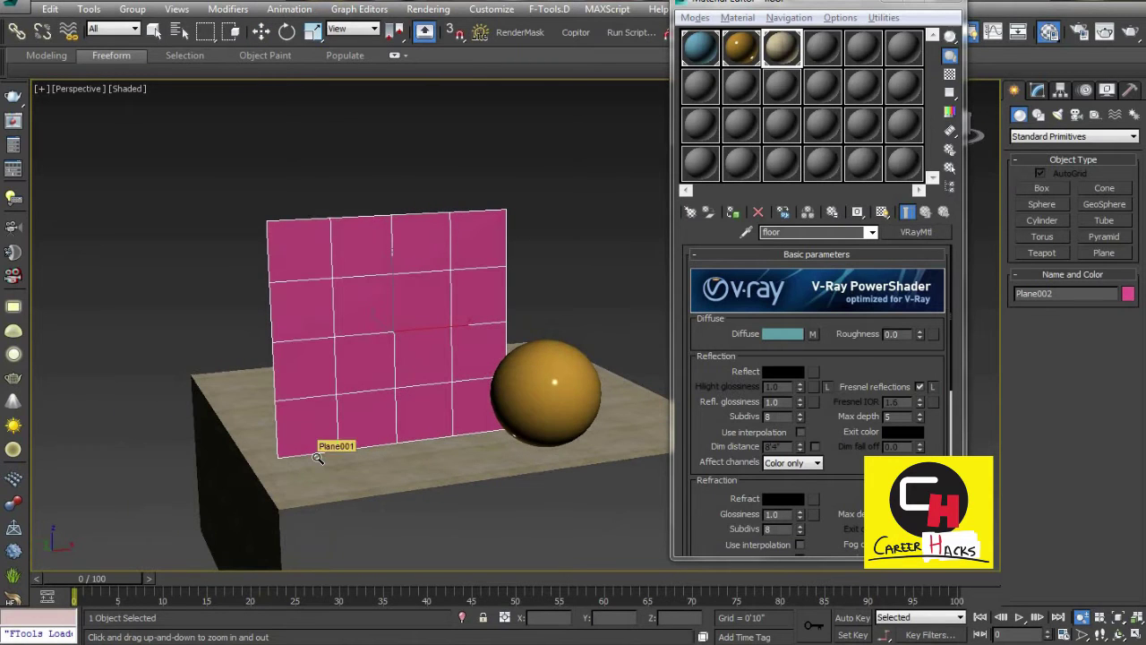
pyautogui.press('w')
# Step: Select the pink plane and create a VRayMtl in an unused material slot
pyautogui.click(583, 254)
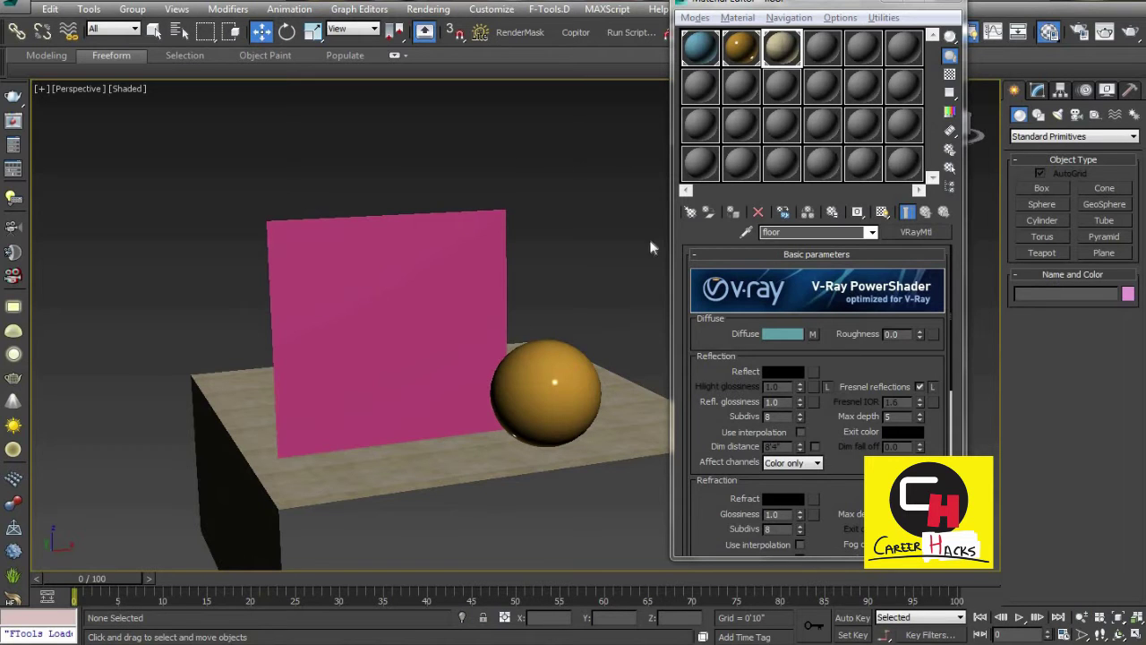
pyautogui.click(466, 268)
pyautogui.click(822, 47)
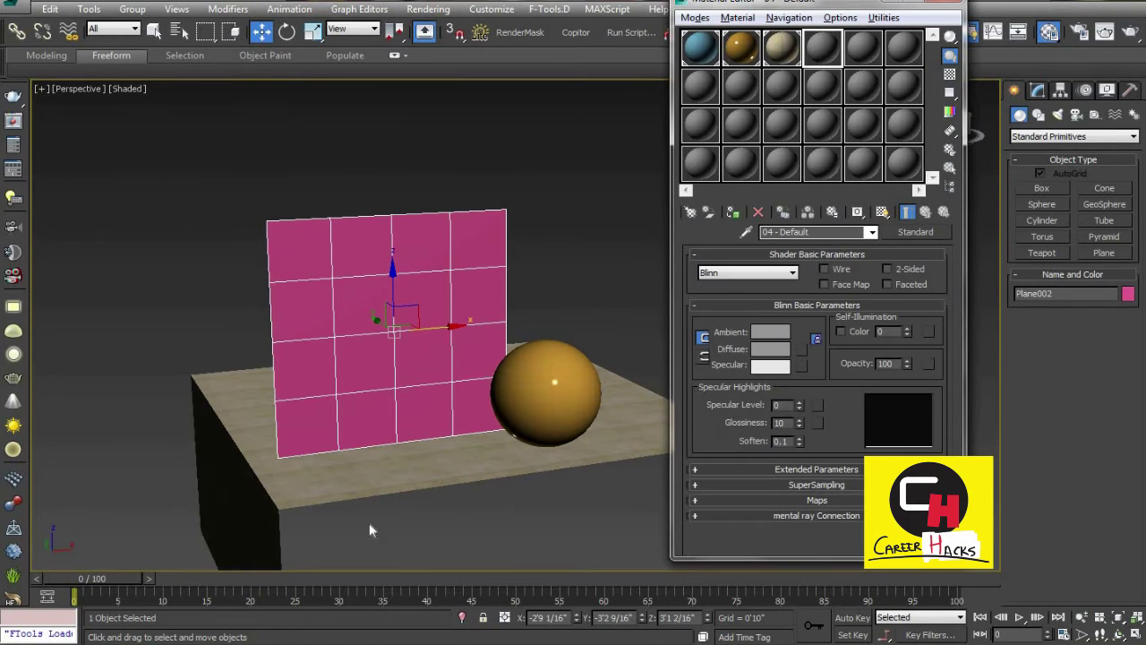
pyautogui.click(915, 231)
pyautogui.doubleClick(262, 310)
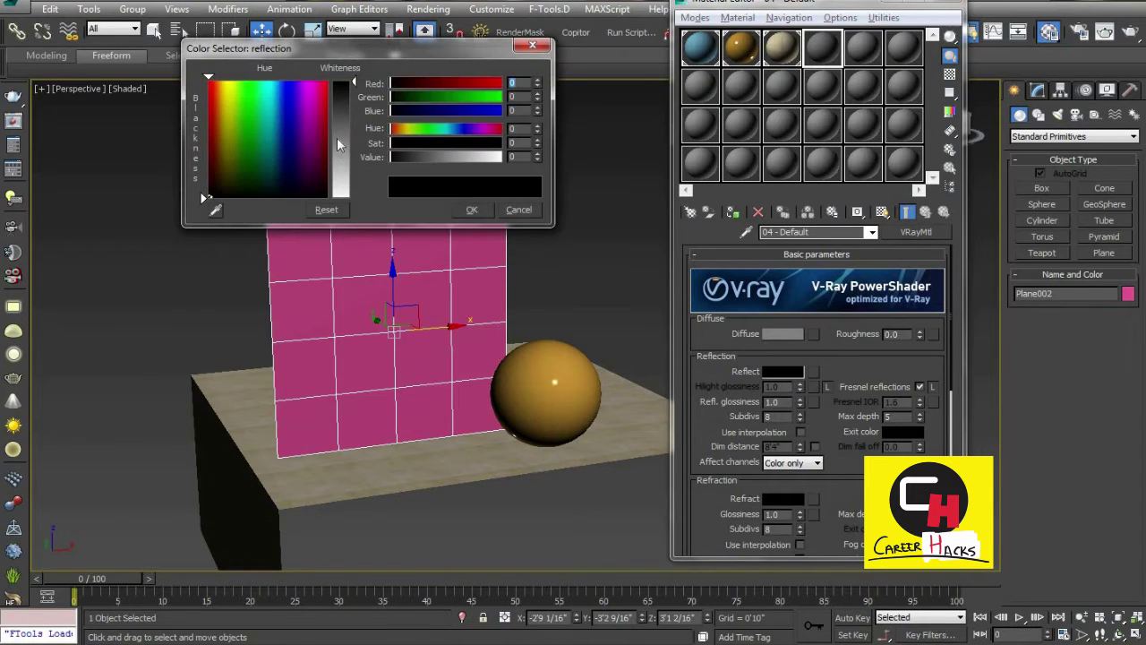
# Step: Assign the VRayMtl 04 - Default to the plane and show it in the viewport
pyautogui.moveTo(340, 152); pyautogui.dragTo(369, 184)
pyautogui.click(472, 209)
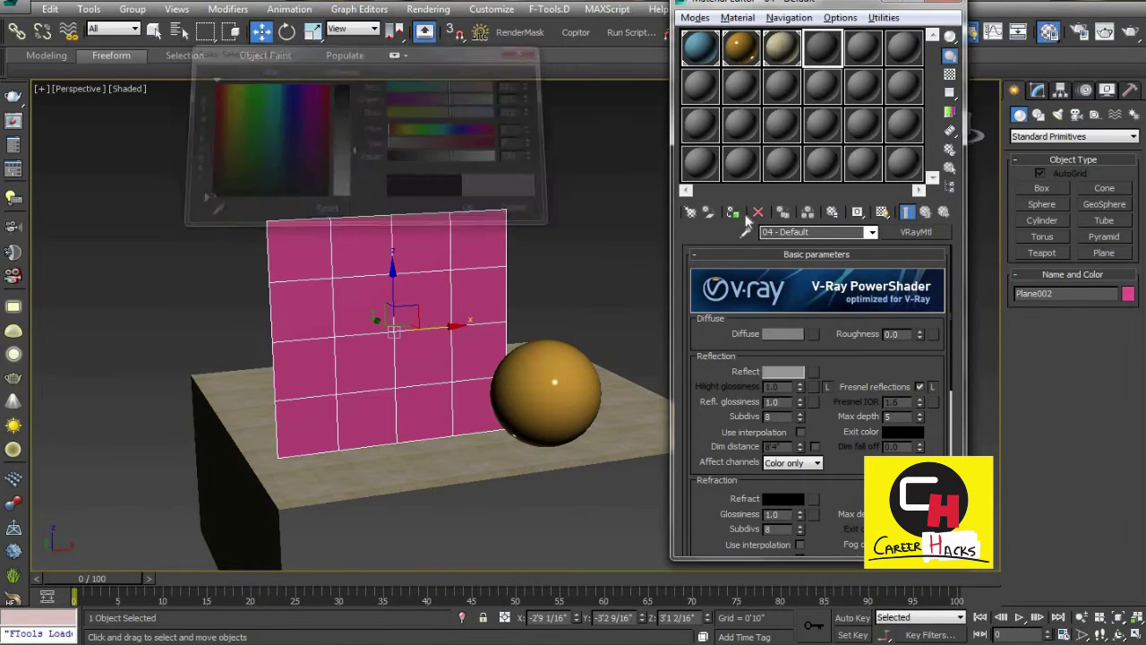
pyautogui.click(733, 214)
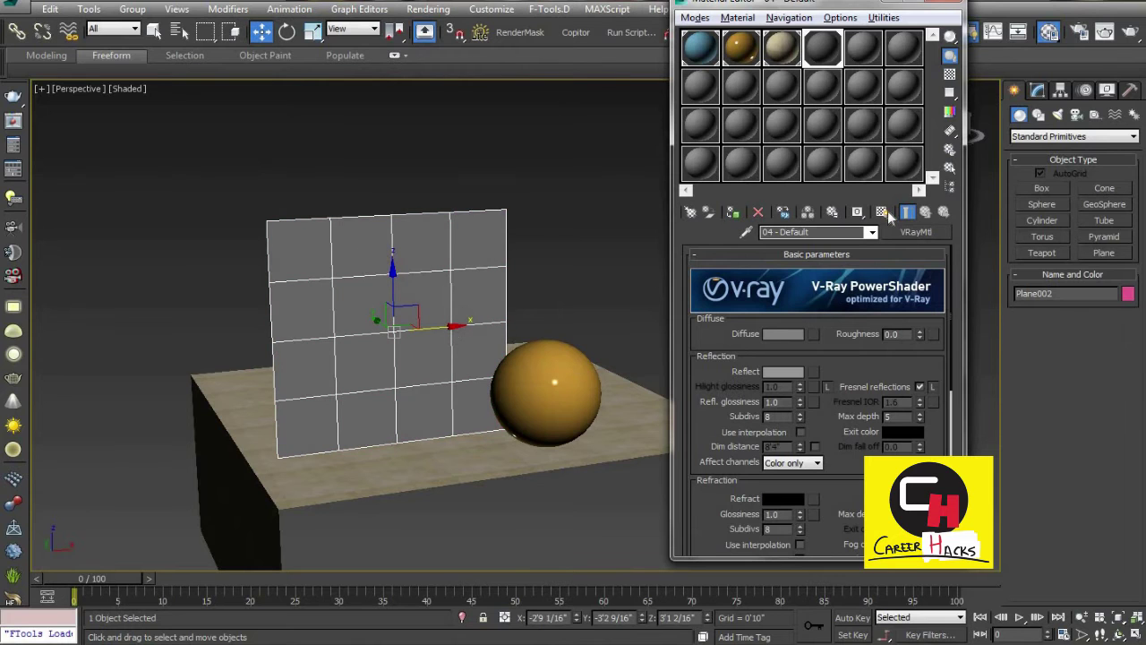
pyautogui.click(884, 213)
# Step: Set the material's reflection colour to pure black
pyautogui.click(772, 373)
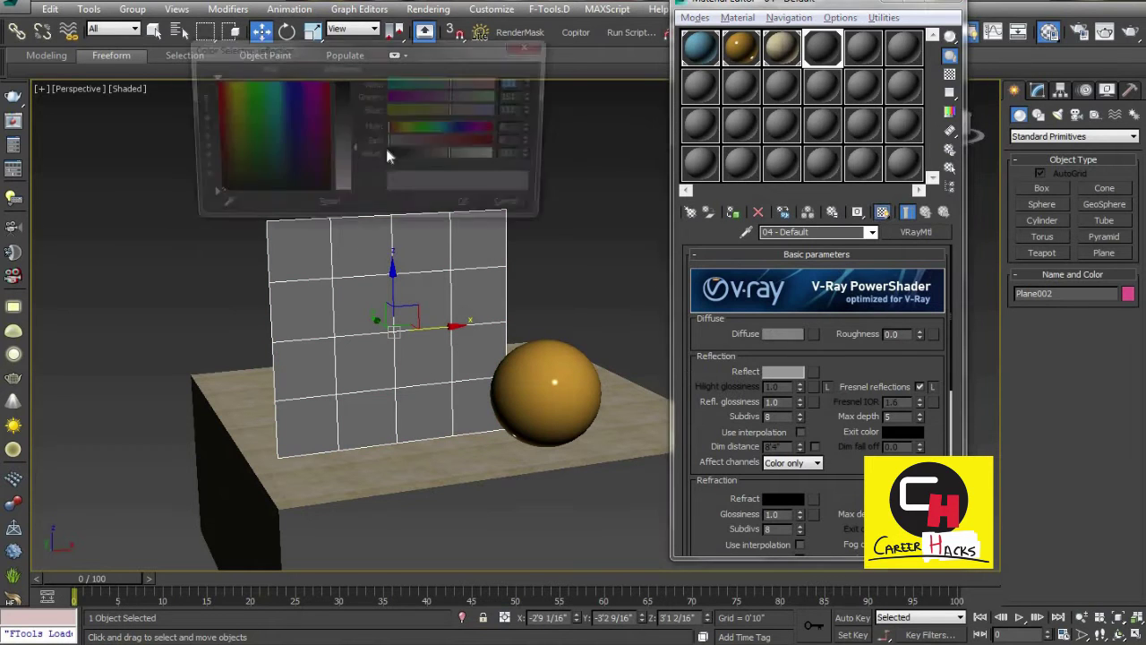
pyautogui.moveTo(349, 125); pyautogui.dragTo(347, 80)
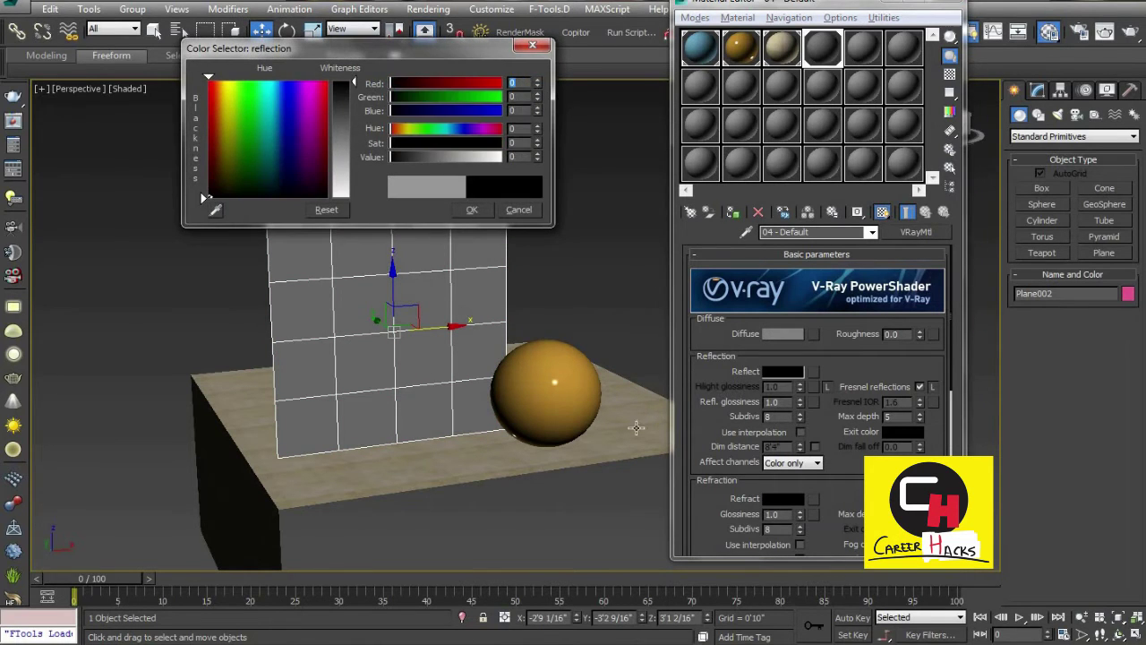
pyautogui.press('Return')
# Step: Set the refraction colour to grey 57 and check the plane's transparency
pyautogui.scroll(-2, 784, 468)
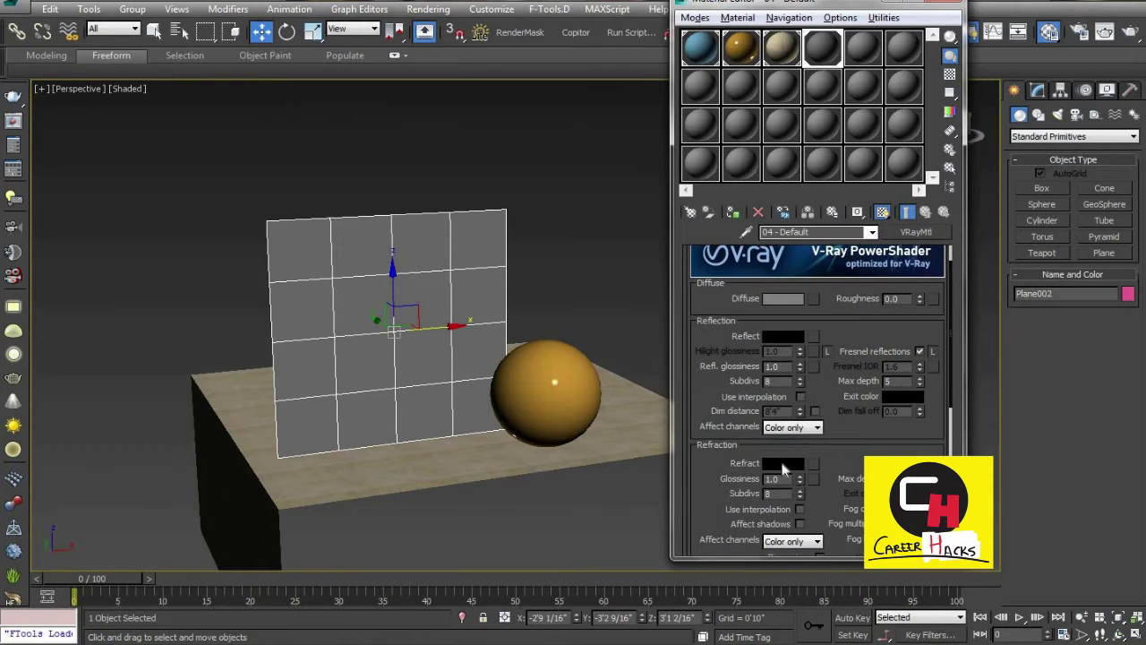
pyautogui.click(784, 463)
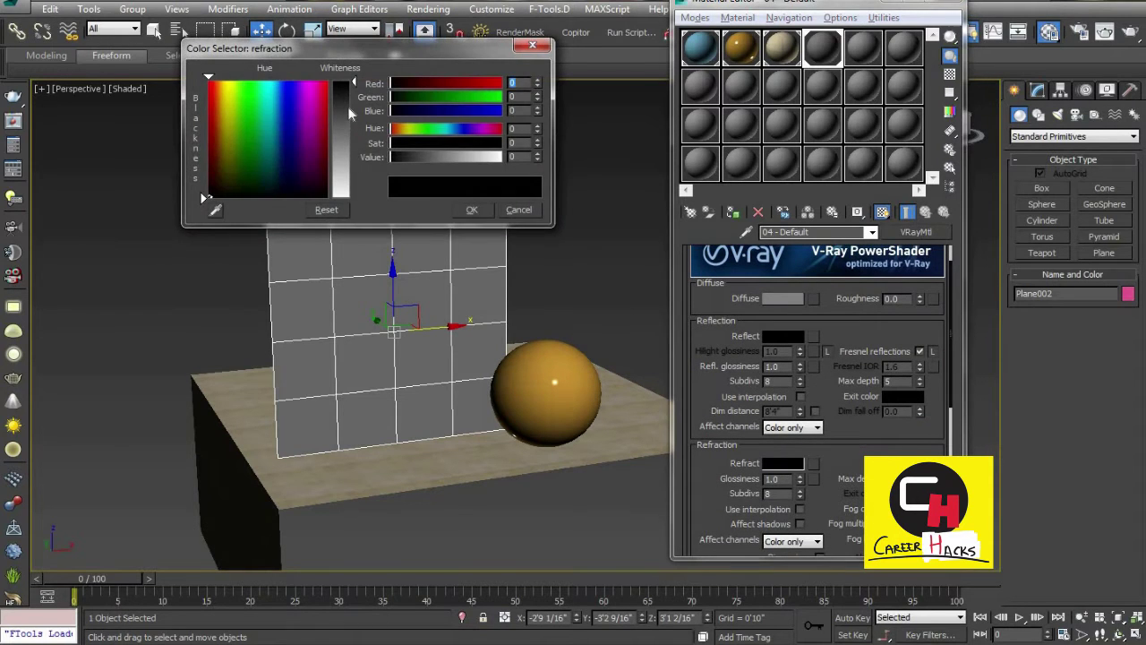
pyautogui.moveTo(349, 112)
pyautogui.mouseDown()
pyautogui.moveTo(349, 154)
pyautogui.moveTo(407, 206)
pyautogui.mouseUp()
pyautogui.click(469, 209)
pyautogui.click(563, 227)
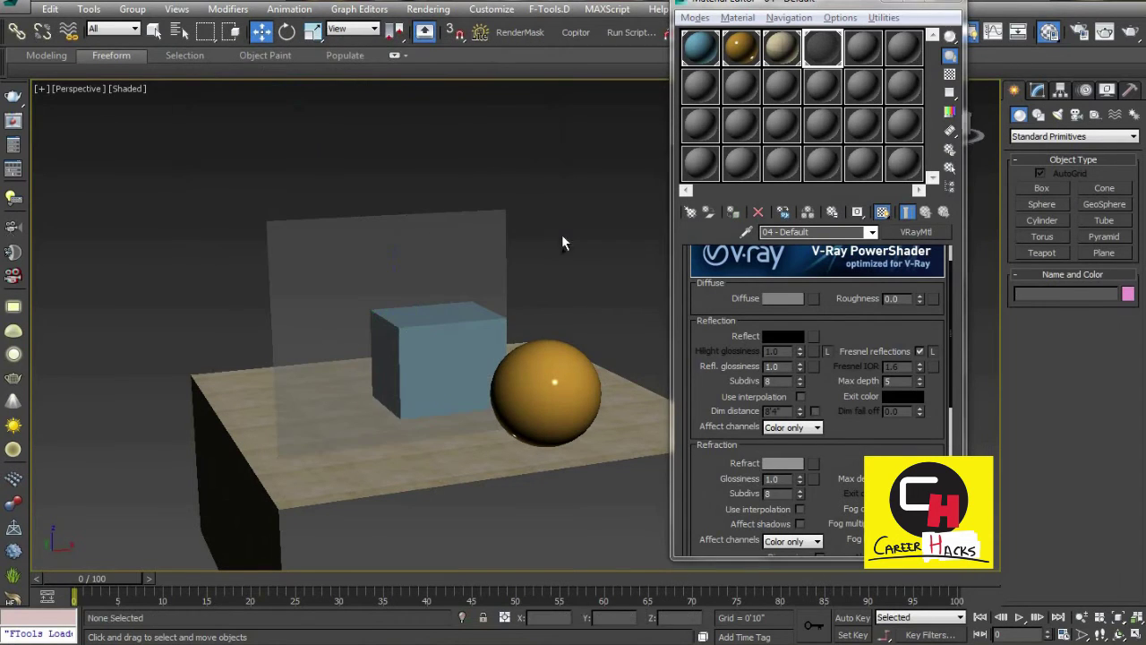
pyautogui.moveTo(585, 266)
pyautogui.keyDown('alt'); pyautogui.mouseDown(button='middle')
pyautogui.moveTo(545, 301)
pyautogui.moveTo(499, 299)
pyautogui.moveTo(531, 269)
pyautogui.moveTo(603, 281)
pyautogui.moveTo(617, 250)
pyautogui.moveTo(580, 287)
pyautogui.moveTo(558, 251)
pyautogui.moveTo(609, 296)
pyautogui.mouseUp(button='middle'); pyautogui.keyUp('alt')
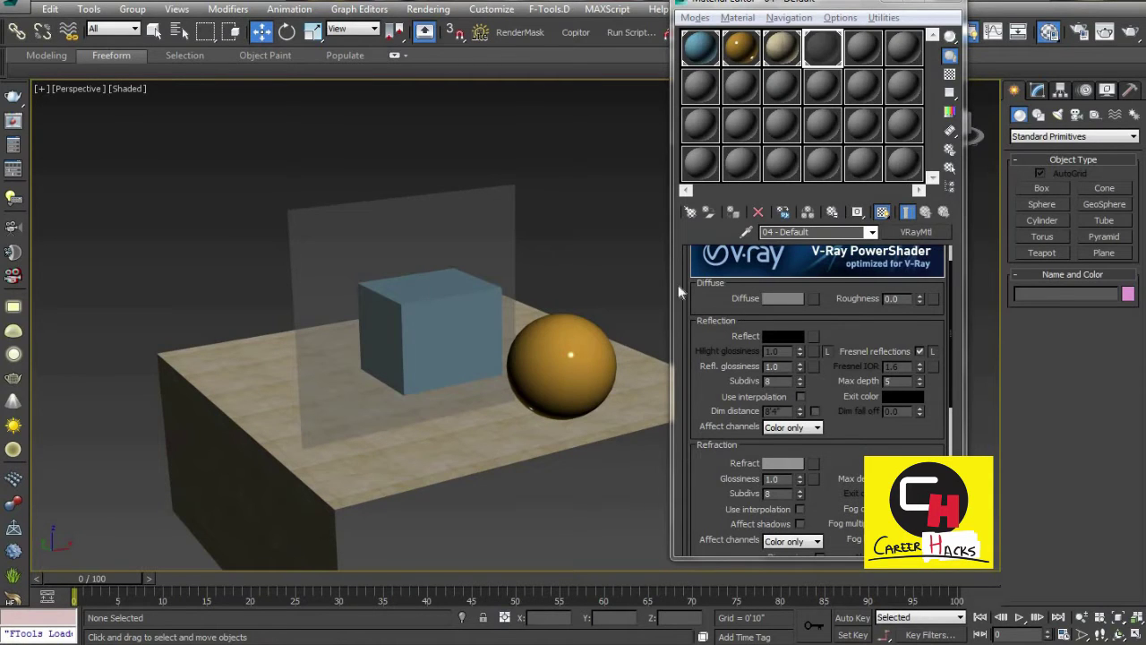
# Step: Raise the refraction colour to pure white 255 and orbit to inspect the plane
pyautogui.click(513, 276)
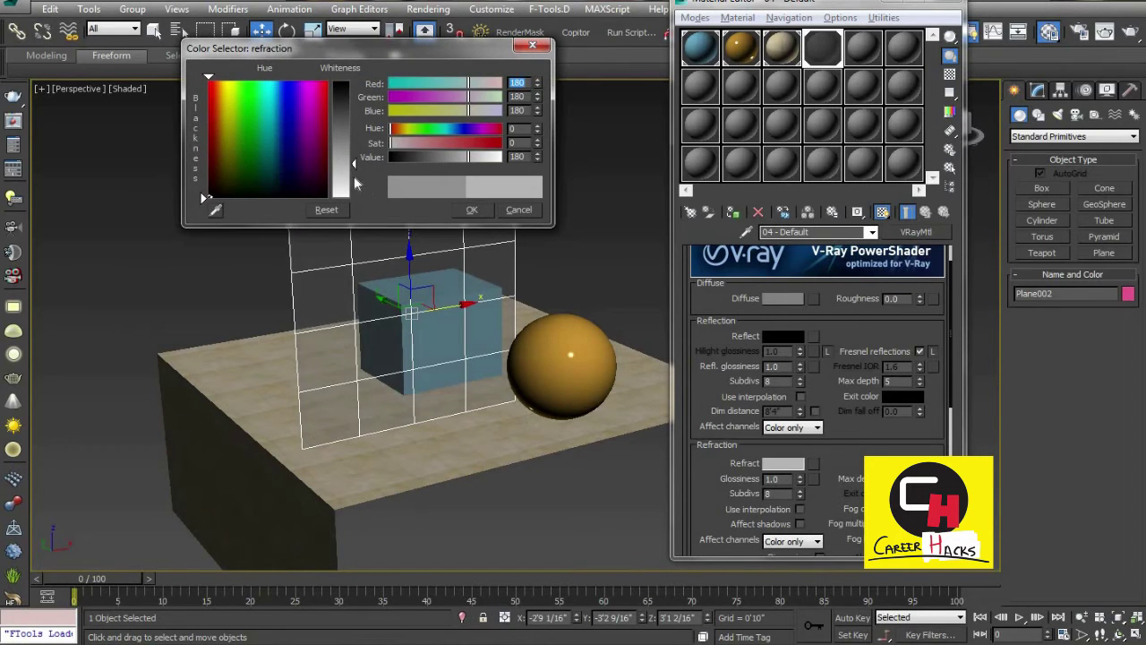
pyautogui.moveTo(357, 184); pyautogui.dragTo(375, 217)
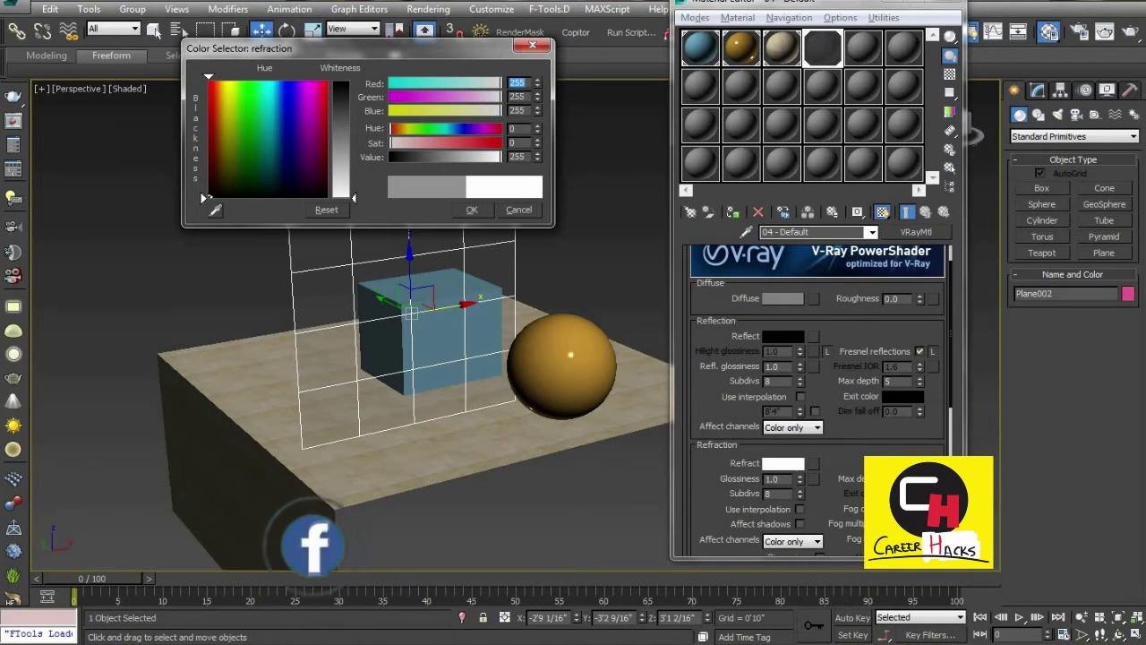
pyautogui.click(472, 210)
pyautogui.click(558, 235)
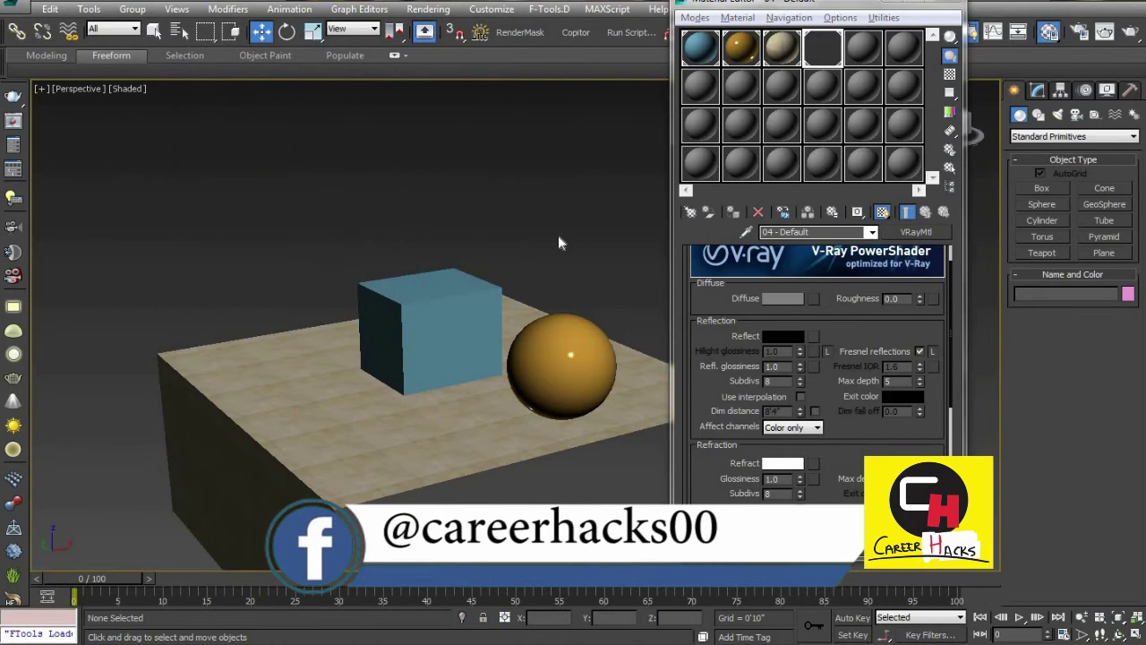
pyautogui.keyDown('alt'); pyautogui.moveTo(585, 227); pyautogui.dragTo(560, 237, button='middle'); pyautogui.keyUp('alt')
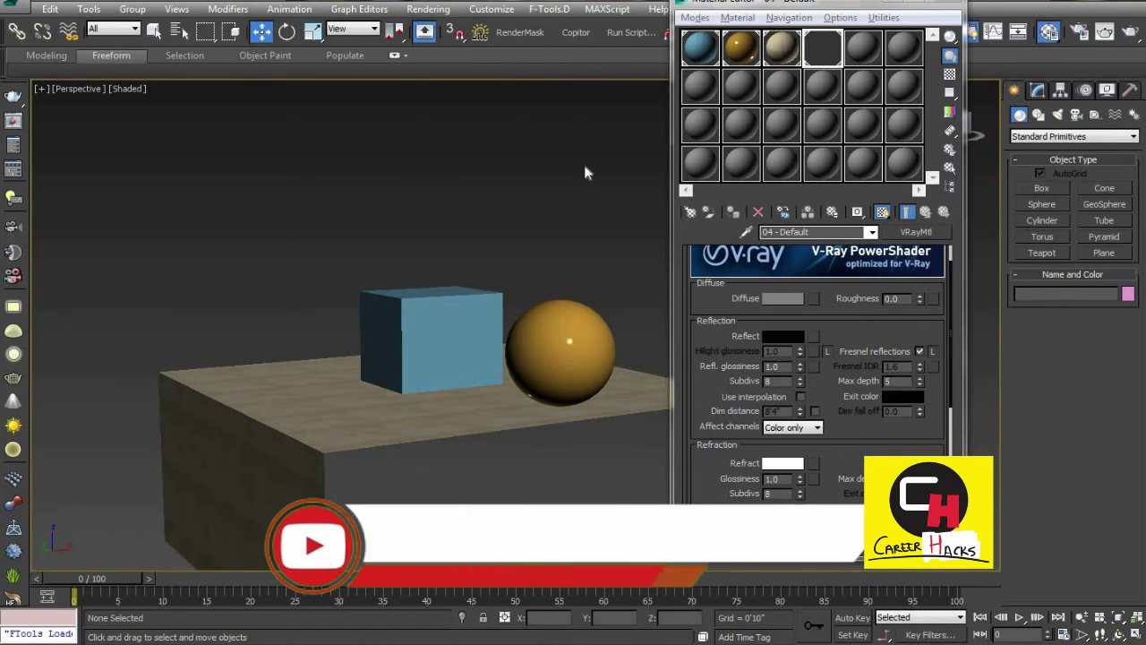
pyautogui.keyDown('alt'); pyautogui.moveTo(583, 160); pyautogui.dragTo(316, 215, button='middle'); pyautogui.keyUp('alt')
pyautogui.keyDown('alt'); pyautogui.moveTo(574, 141); pyautogui.dragTo(580, 139, button='middle'); pyautogui.keyUp('alt')
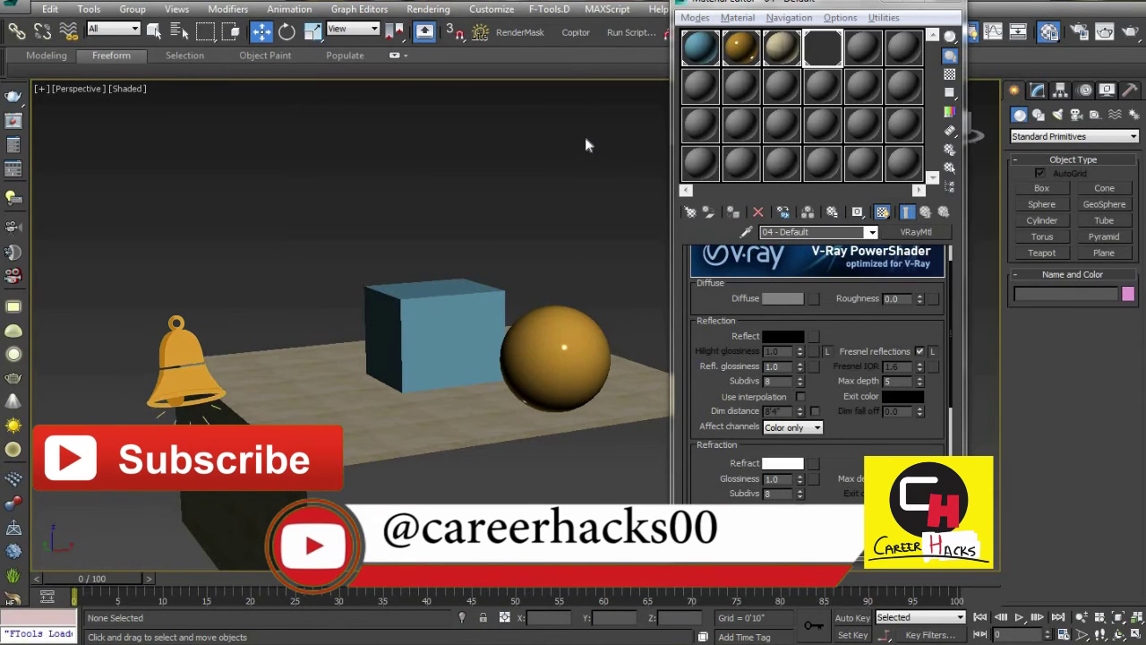
# Step: Repeatedly box-select and deselect the invisible plane while orbiting the view
pyautogui.moveTo(398, 208); pyautogui.dragTo(537, 132)
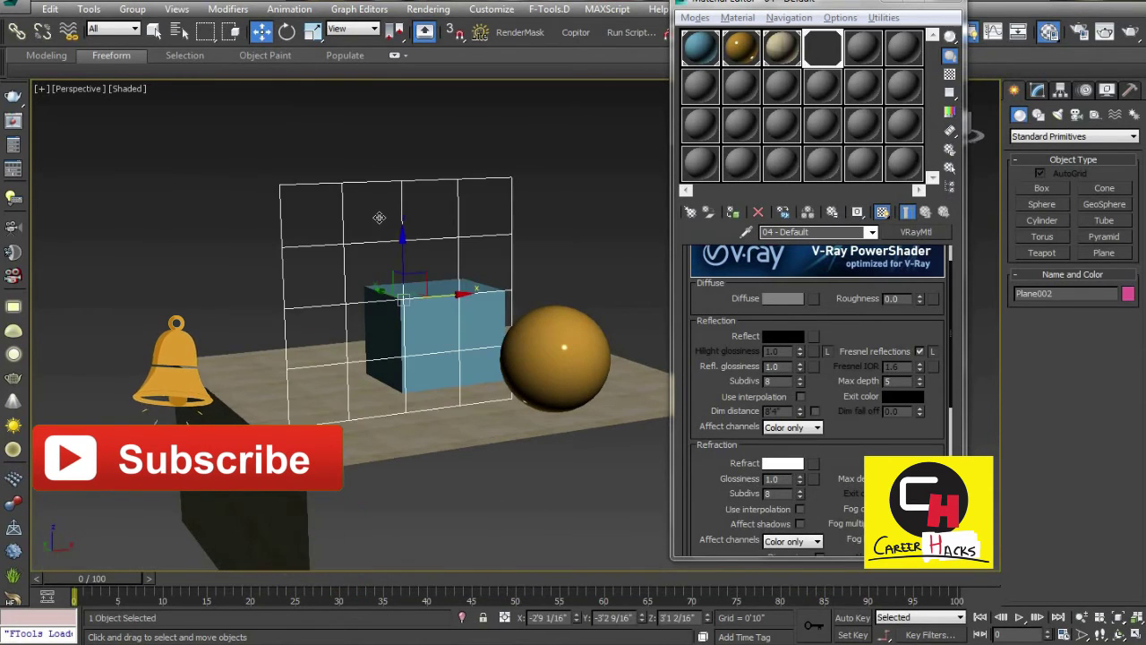
pyautogui.click(553, 180)
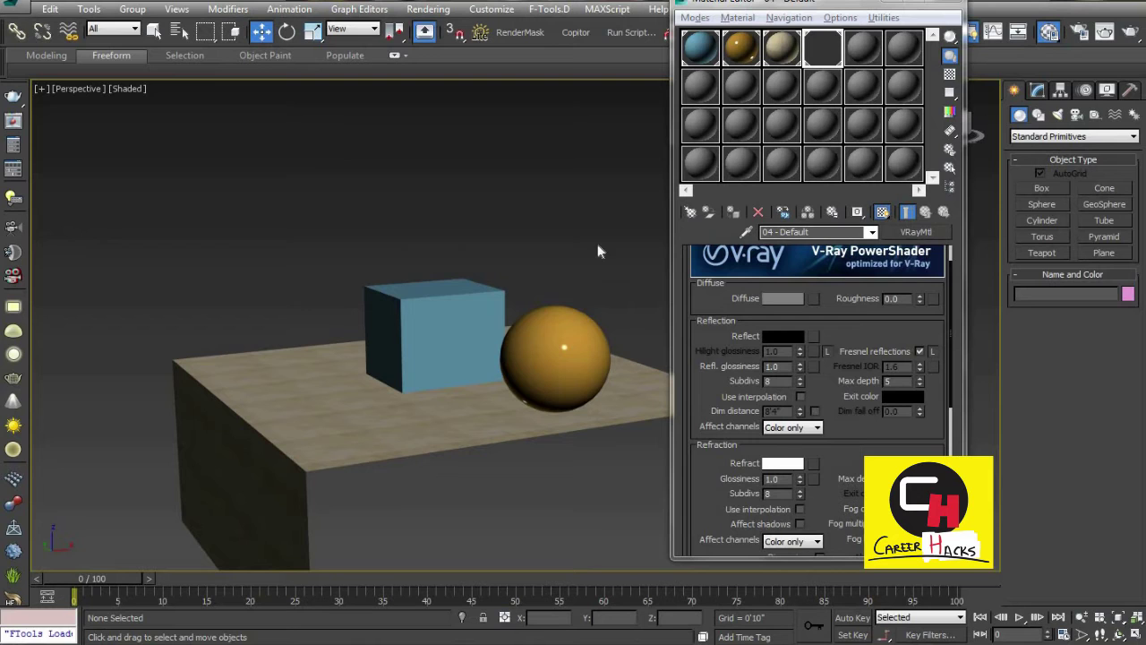
pyautogui.click(358, 233)
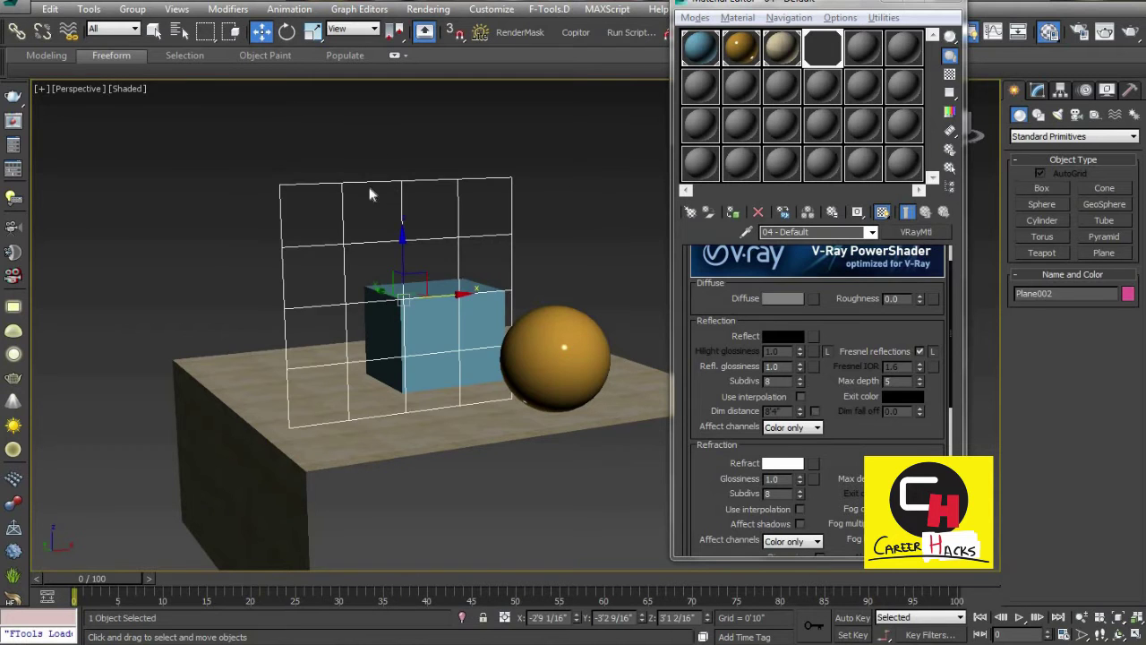
pyautogui.click(330, 223)
pyautogui.moveTo(330, 141)
pyautogui.mouseDown()
pyautogui.moveTo(209, 231)
pyautogui.moveTo(205, 198)
pyautogui.mouseUp()
pyautogui.click(228, 179)
pyautogui.keyDown('alt'); pyautogui.moveTo(251, 166); pyautogui.dragTo(369, 220, button='middle'); pyautogui.keyUp('alt')
pyautogui.moveTo(369, 219); pyautogui.dragTo(369, 213)
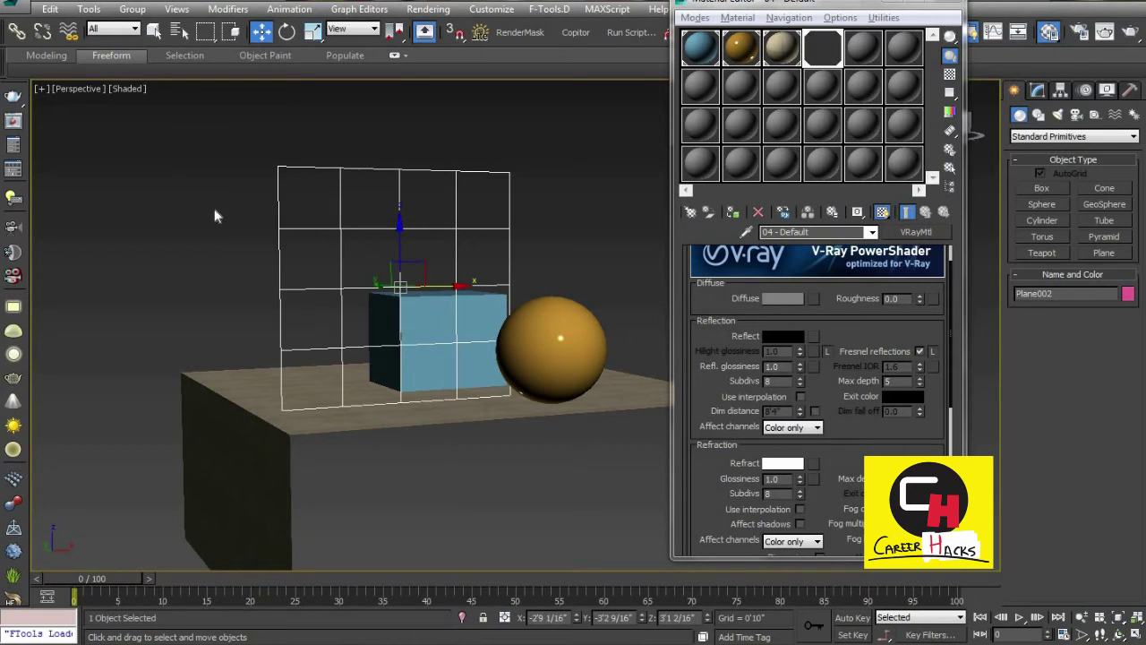
pyautogui.click(215, 132)
# Step: Delete Plane002, undo the deletion, and reselect the invisible plane
pyautogui.moveTo(314, 215); pyautogui.dragTo(220, 116)
pyautogui.press('Delete')
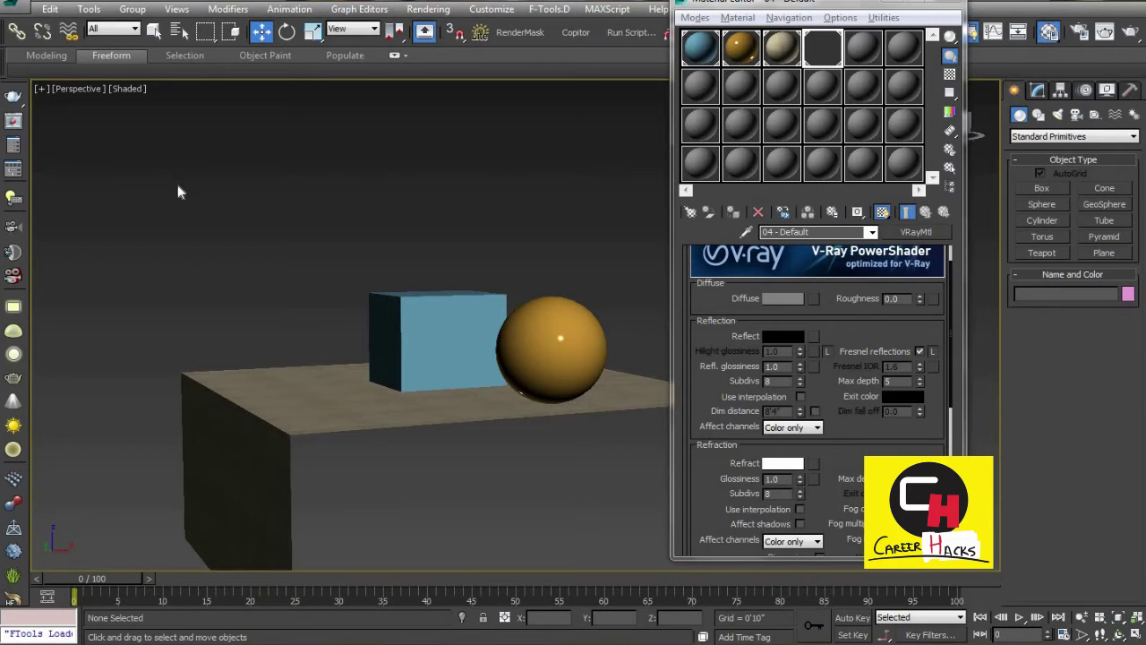
pyautogui.hotkey('ctrl', 'z')
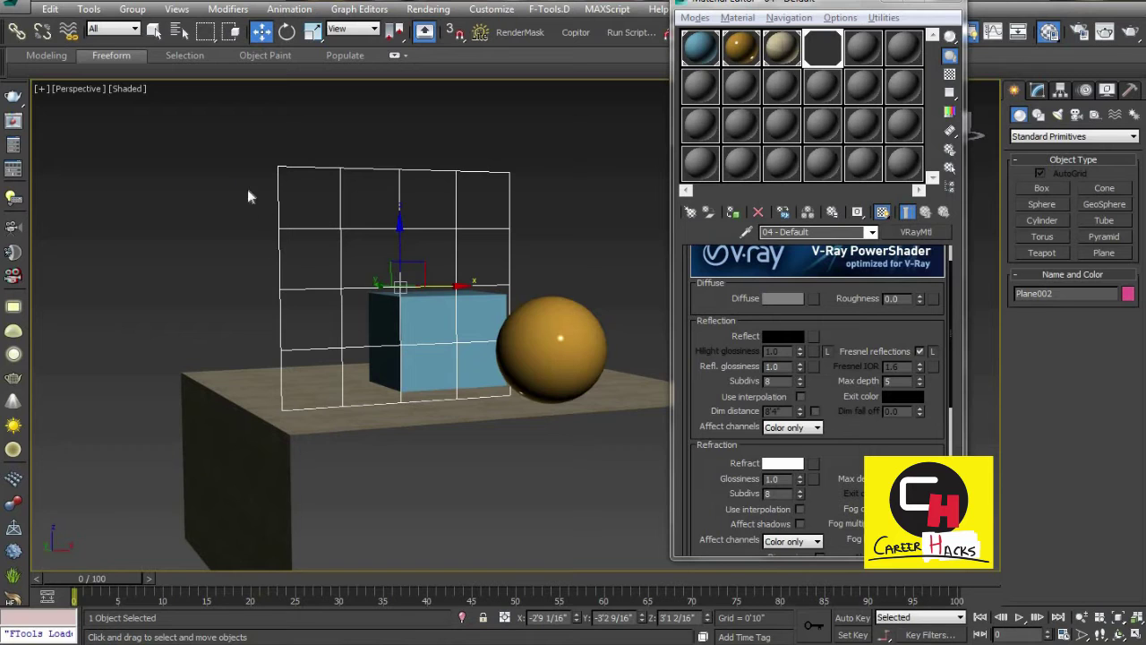
pyautogui.press('Delete')
pyautogui.moveTo(397, 140); pyautogui.dragTo(201, 230)
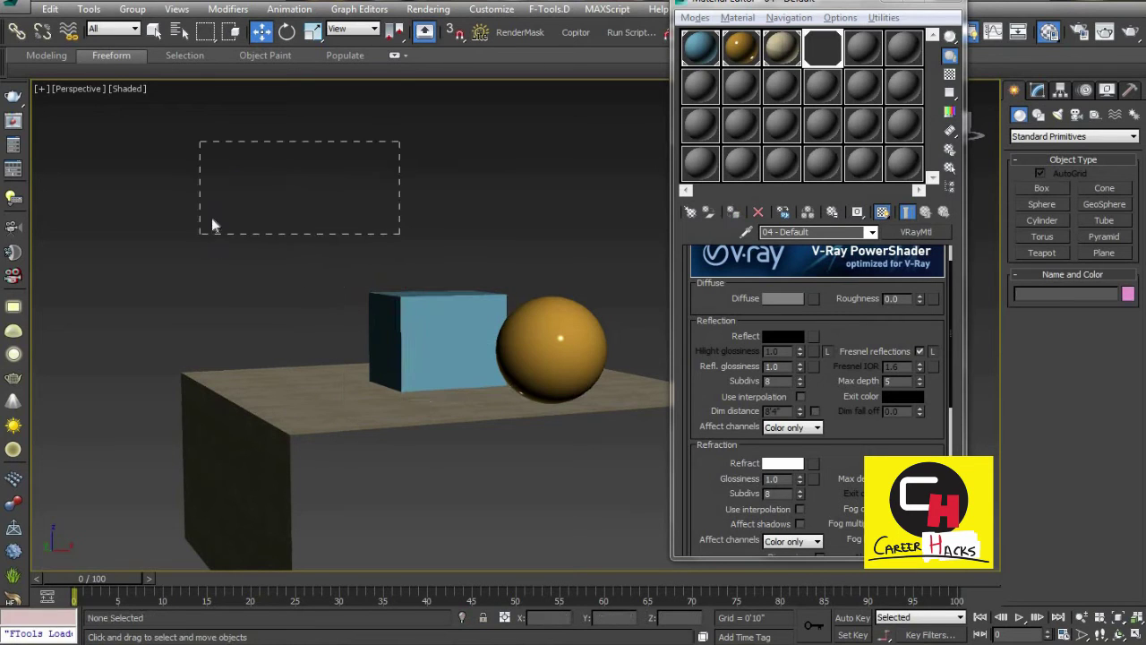
pyautogui.click(254, 206)
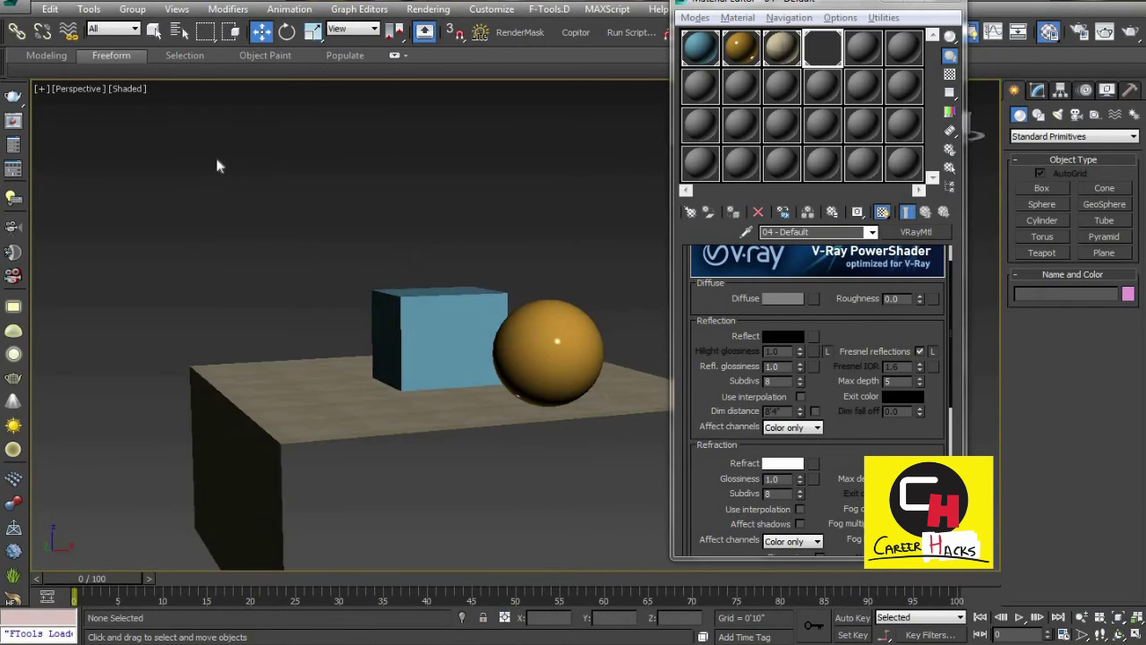
pyautogui.click(418, 340)
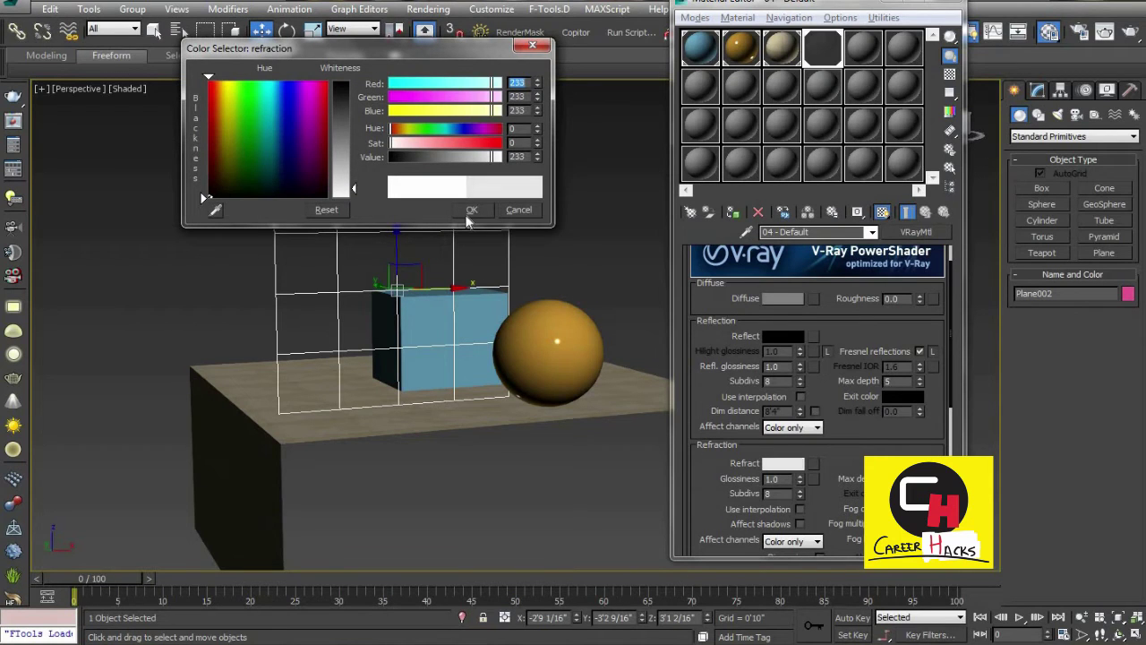
# Step: Set the plane's refraction colour to grey 208 and deselect it to check transparency
pyautogui.click(612, 247)
pyautogui.keyDown('alt'); pyautogui.moveTo(612, 246); pyautogui.dragTo(457, 209, button='middle'); pyautogui.keyUp('alt')
pyautogui.click(457, 210)
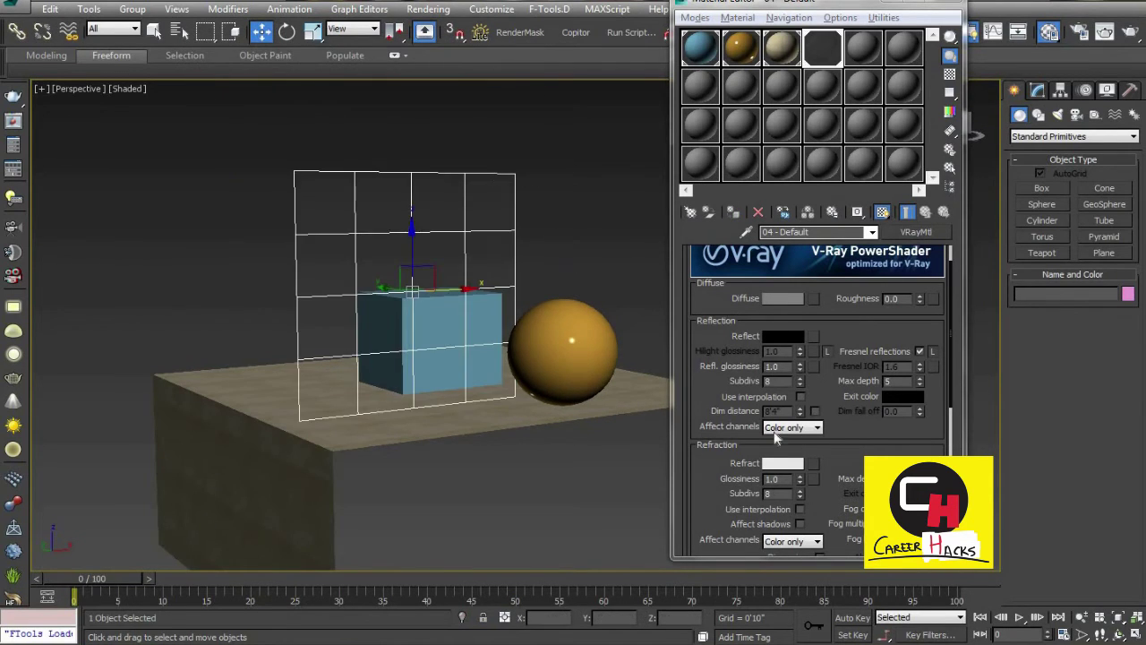
pyautogui.click(772, 462)
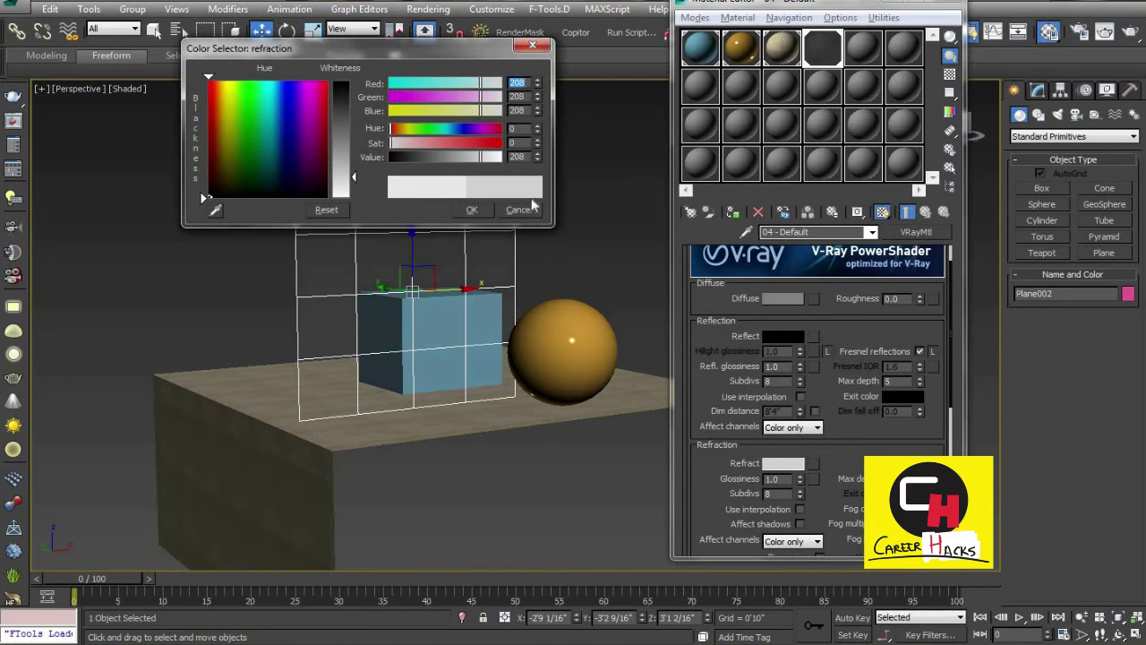
pyautogui.click(472, 210)
pyautogui.click(356, 355)
# Step: Orbit around the glass plane to inspect it, then set refraction to pure white
pyautogui.moveTo(519, 374)
pyautogui.keyDown('alt'); pyautogui.mouseDown(button='middle')
pyautogui.moveTo(525, 409)
pyautogui.moveTo(573, 425)
pyautogui.mouseUp(button='middle'); pyautogui.keyUp('alt')
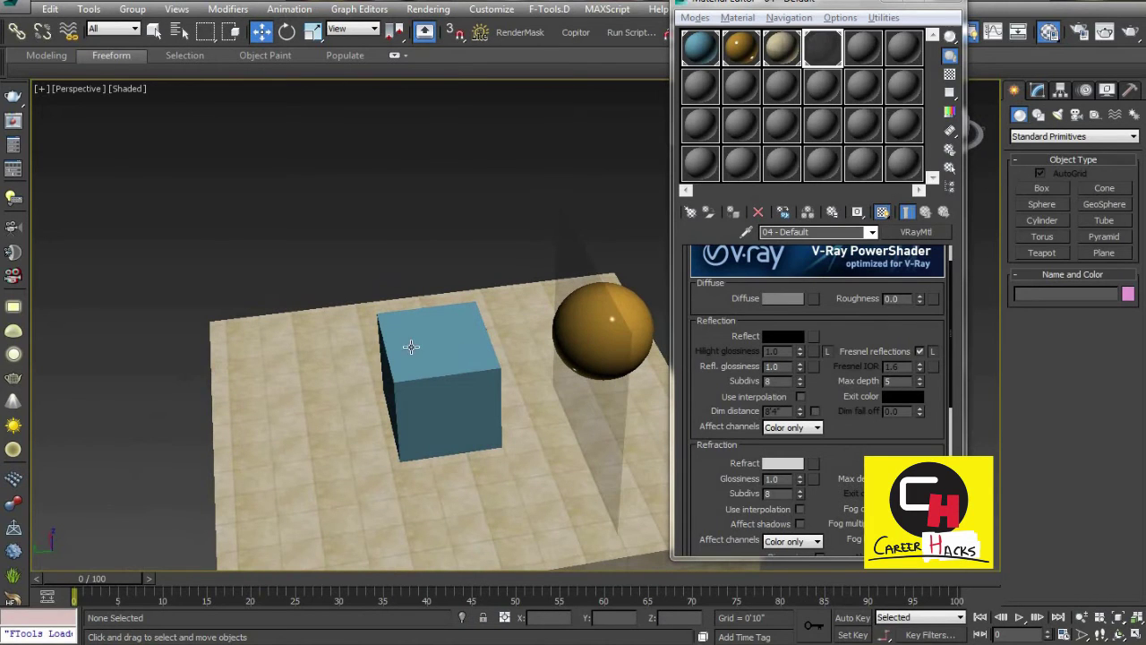
pyautogui.moveTo(401, 368)
pyautogui.keyDown('alt'); pyautogui.mouseDown(button='middle')
pyautogui.moveTo(367, 340)
pyautogui.moveTo(374, 332)
pyautogui.moveTo(554, 304)
pyautogui.mouseUp(button='middle'); pyautogui.keyUp('alt')
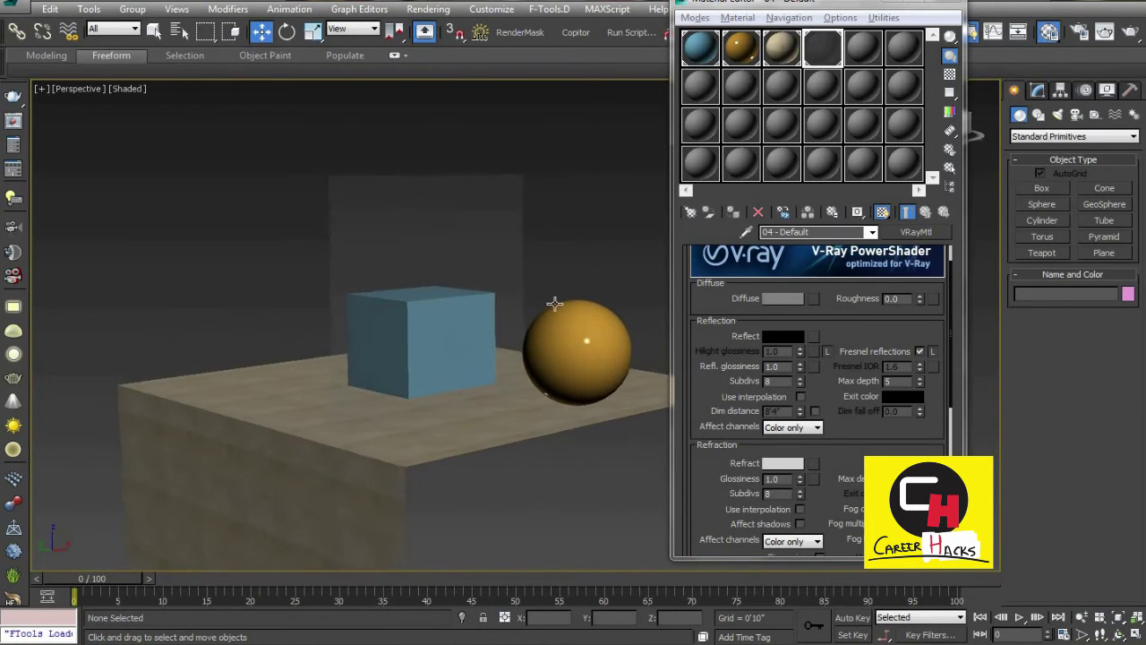
pyautogui.click(433, 193)
pyautogui.click(565, 143)
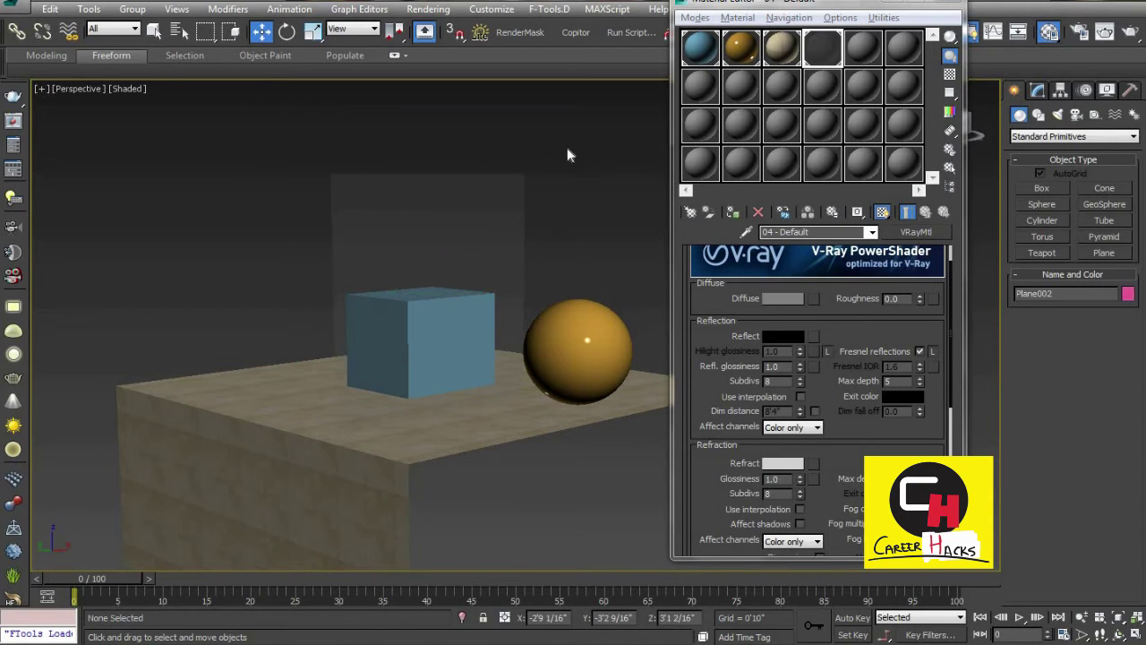
pyautogui.moveTo(565, 189)
pyautogui.keyDown('alt'); pyautogui.mouseDown(button='middle')
pyautogui.moveTo(574, 144)
pyautogui.moveTo(463, 203)
pyautogui.mouseUp(button='middle'); pyautogui.keyUp('alt')
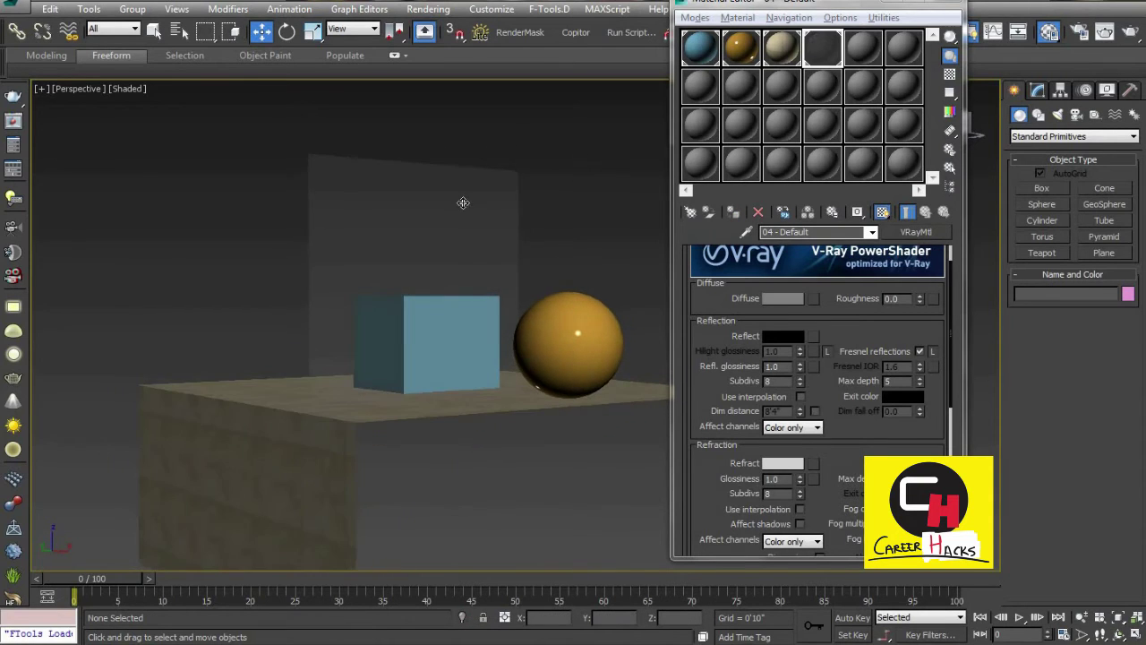
pyautogui.click(463, 202)
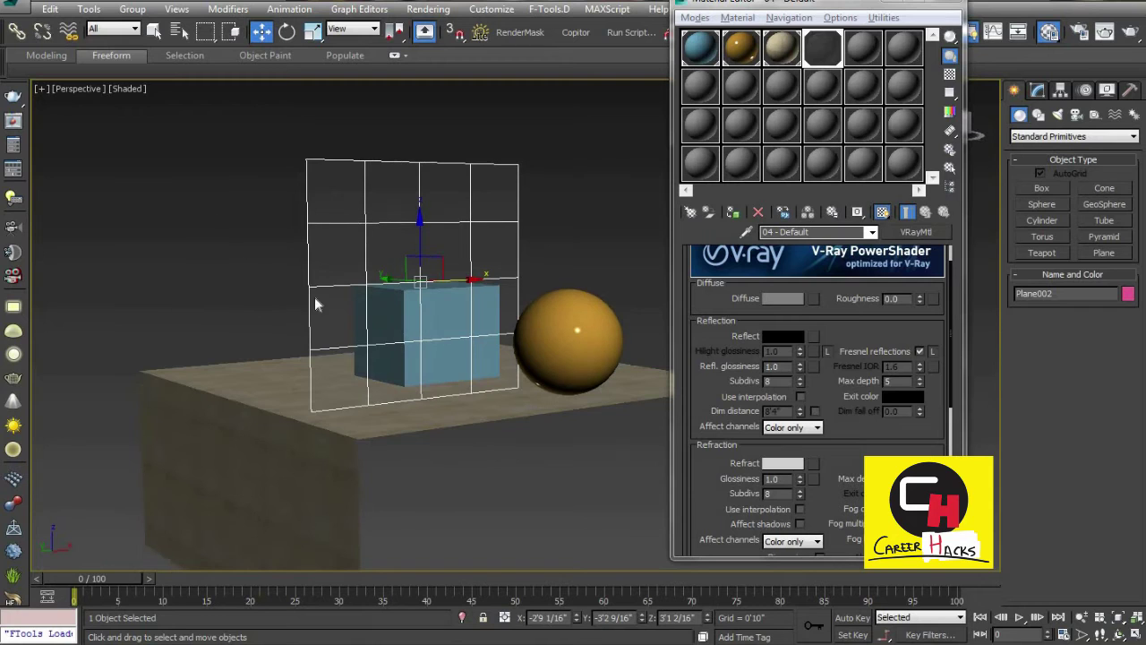
pyautogui.click(460, 259)
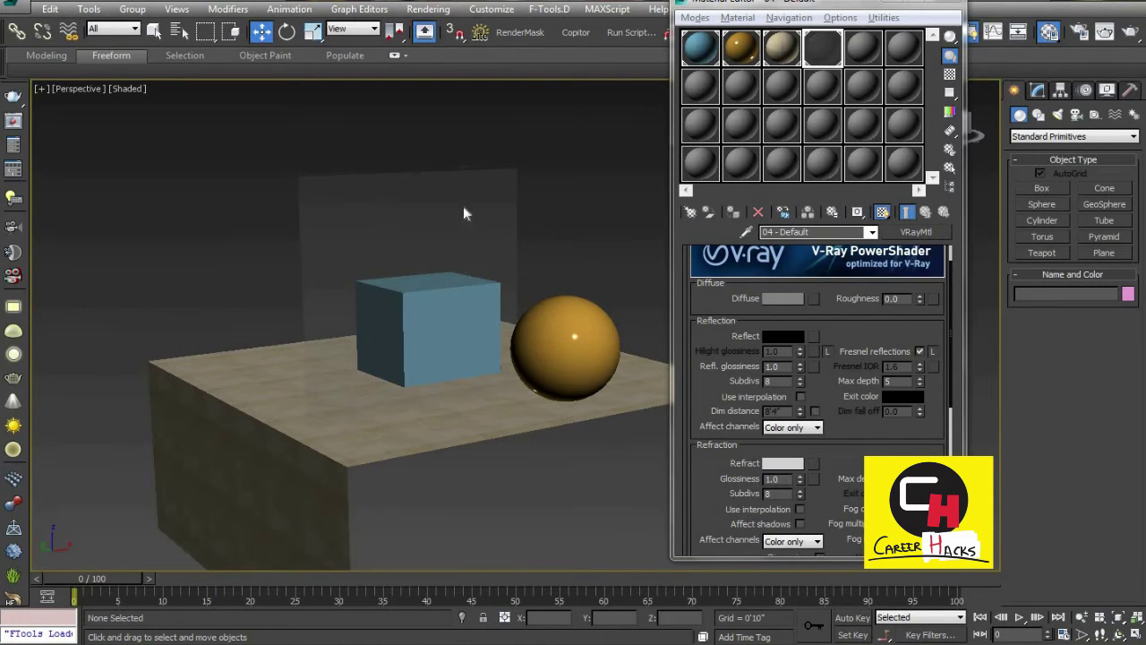
pyautogui.moveTo(206, 189)
pyautogui.mouseDown()
pyautogui.moveTo(363, 182)
pyautogui.moveTo(350, 80)
pyautogui.moveTo(353, 195)
pyautogui.mouseUp()
# Step: Reset refraction to black and load the white panelled image as a Bitmap diffuse map
pyautogui.click(472, 210)
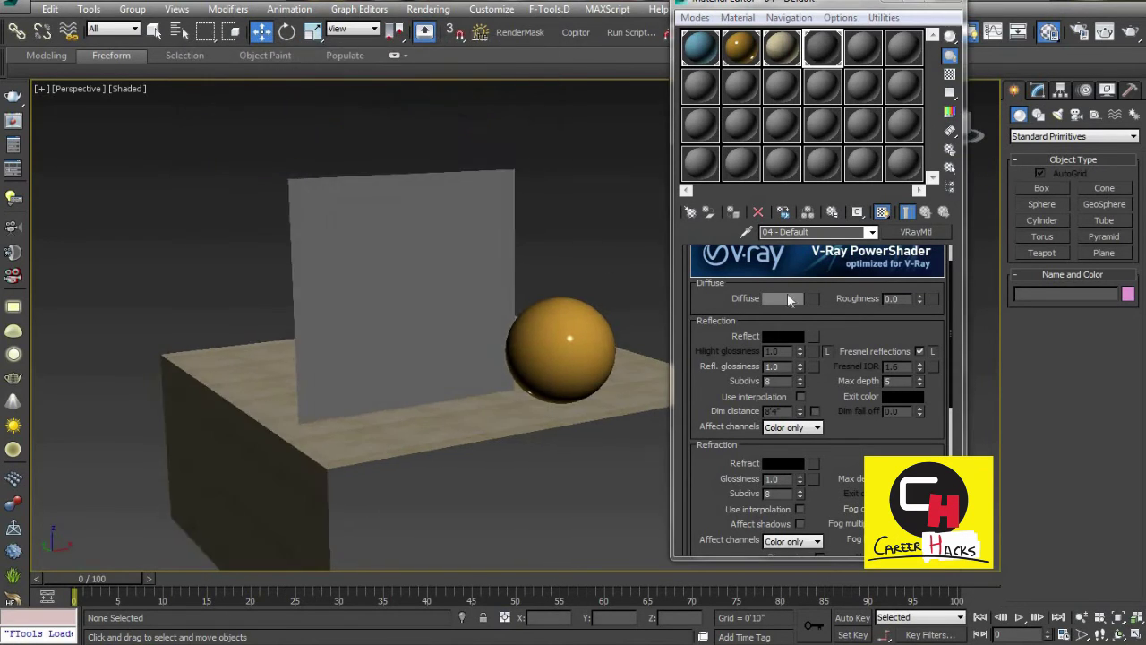
pyautogui.click(813, 298)
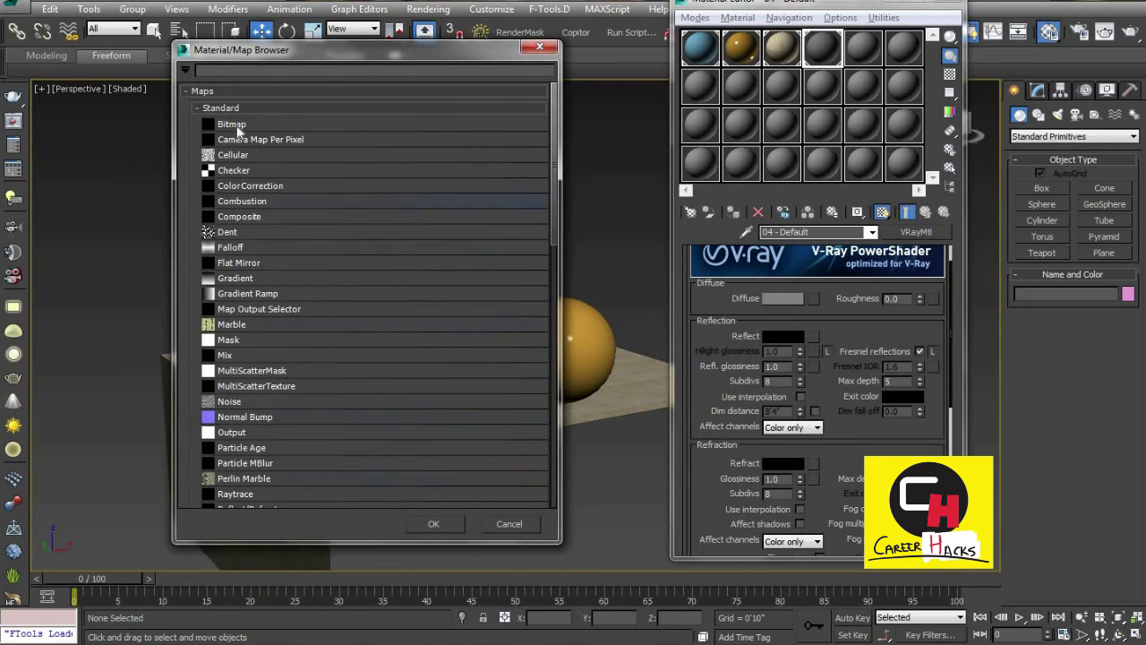
pyautogui.doubleClick(501, 124)
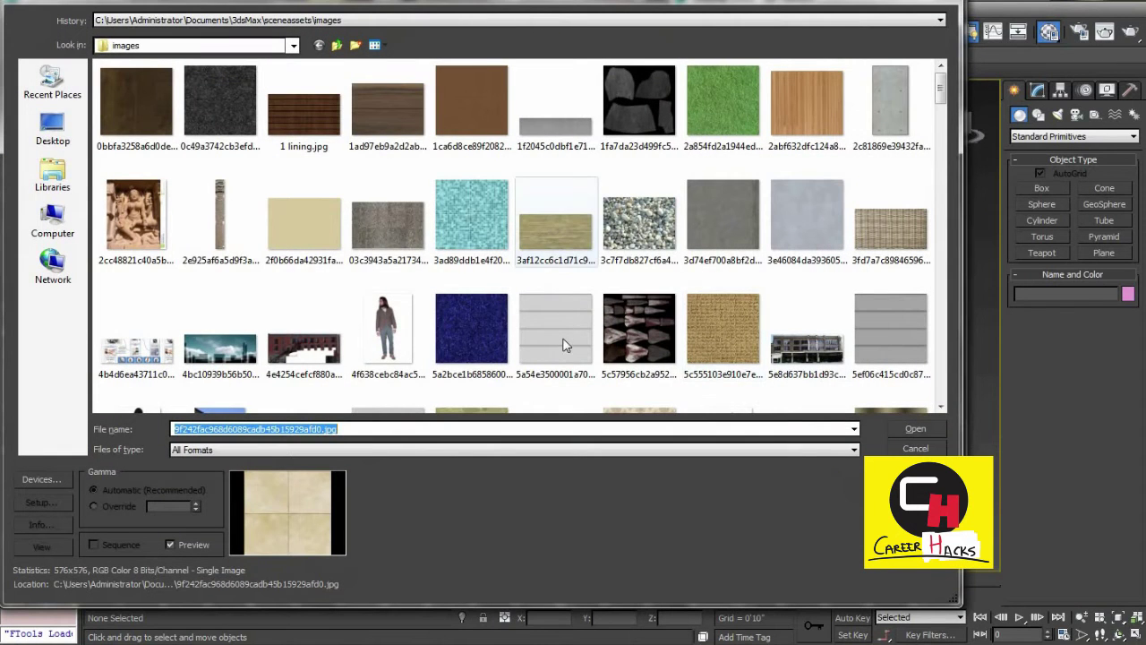
pyautogui.doubleClick(565, 345)
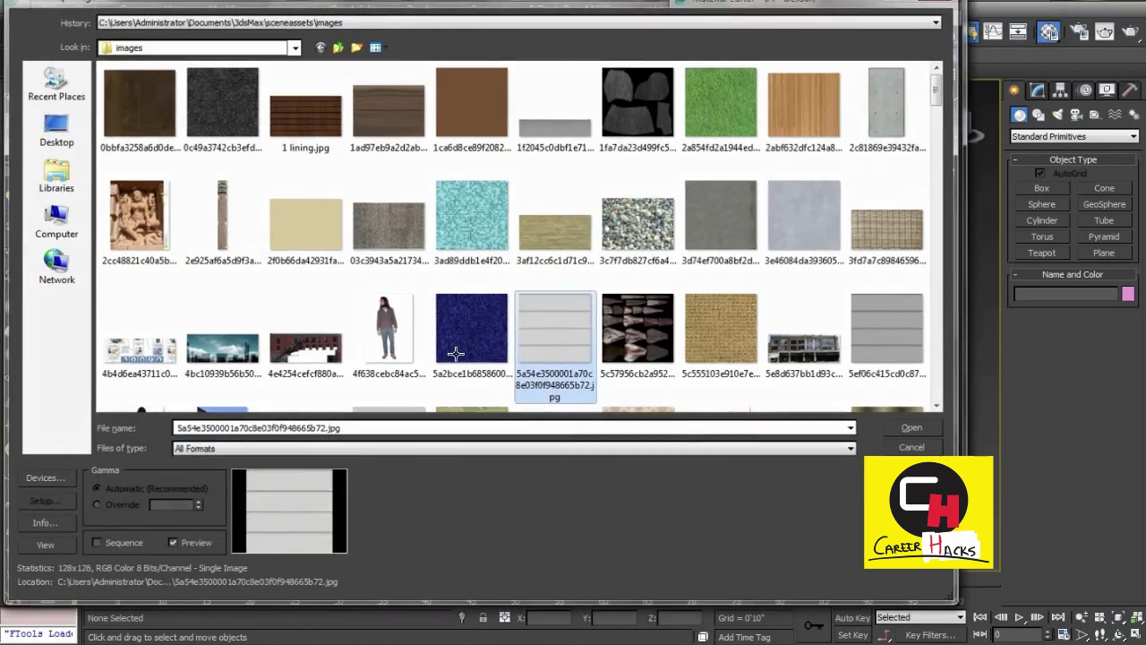
pyautogui.click(881, 211)
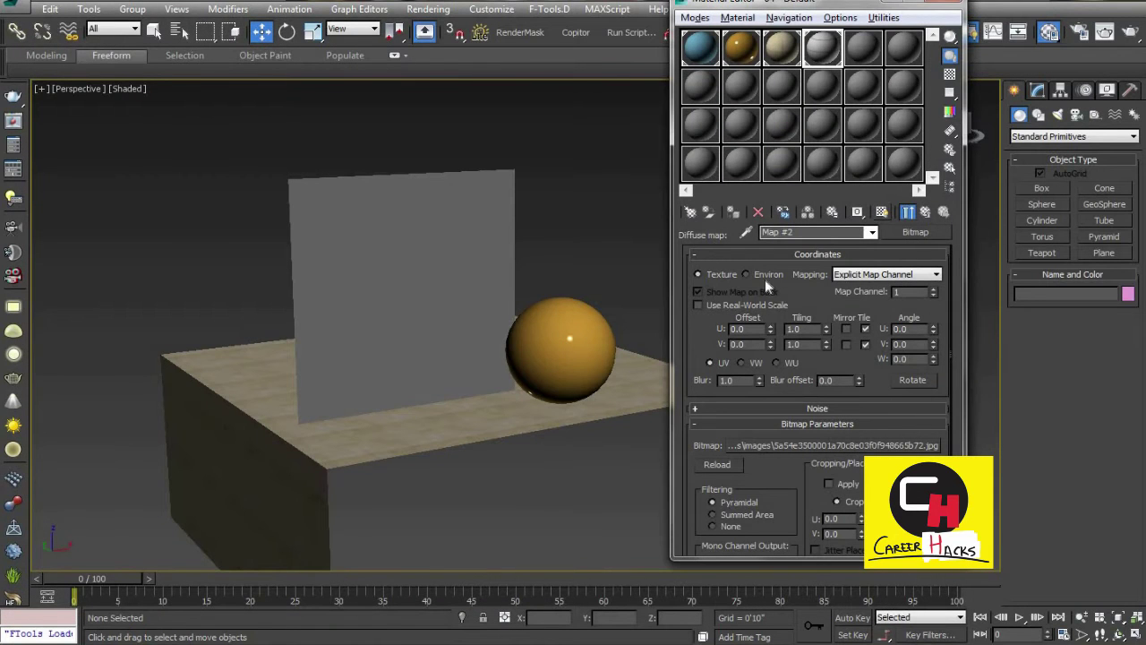
pyautogui.moveTo(488, 253)
pyautogui.keyDown('alt'); pyautogui.mouseDown(button='middle')
pyautogui.moveTo(578, 224)
pyautogui.moveTo(645, 229)
pyautogui.mouseUp(button='middle'); pyautogui.keyUp('alt')
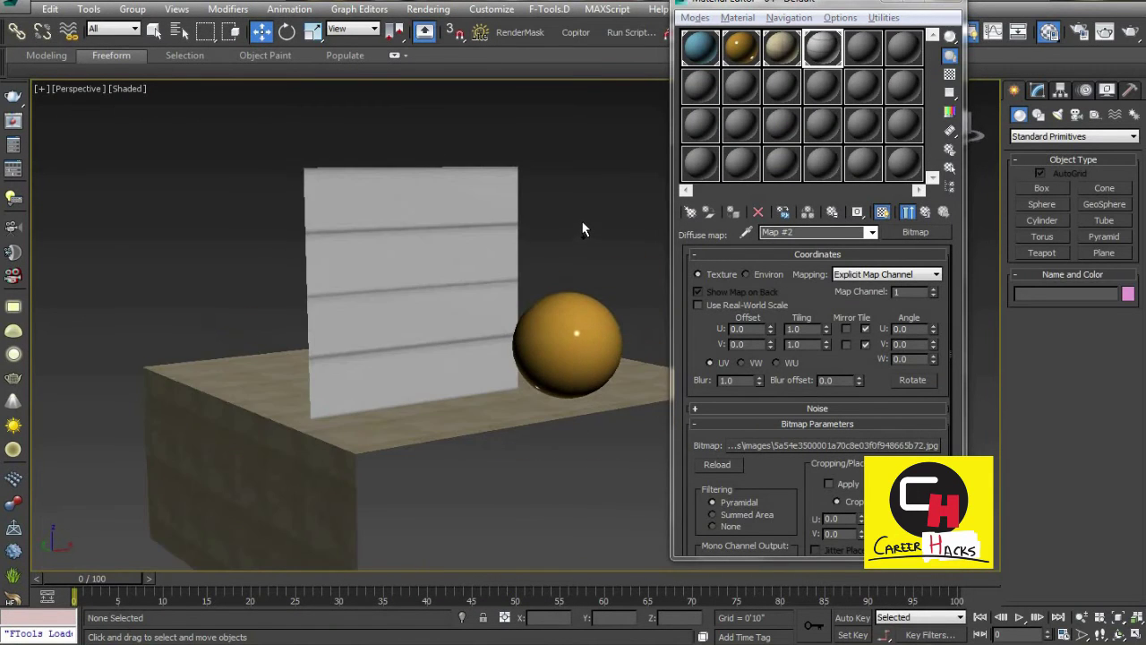
# Step: Clear the diffuse map from the wall material
pyautogui.press('Up')
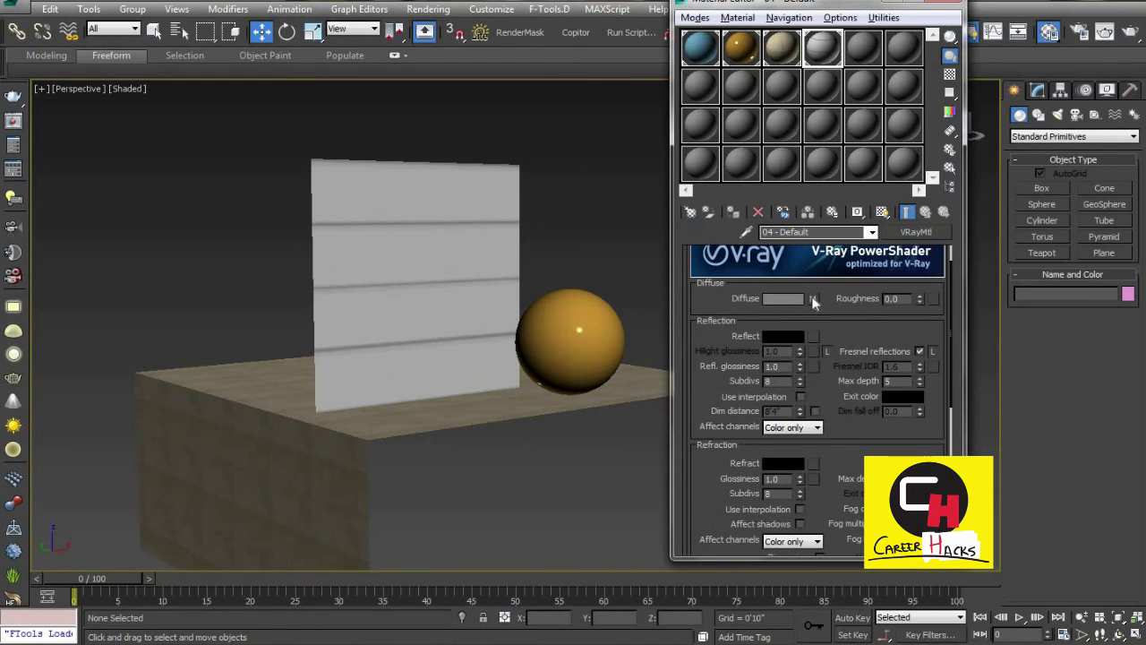
pyautogui.rightClick(812, 299)
pyautogui.click(815, 337)
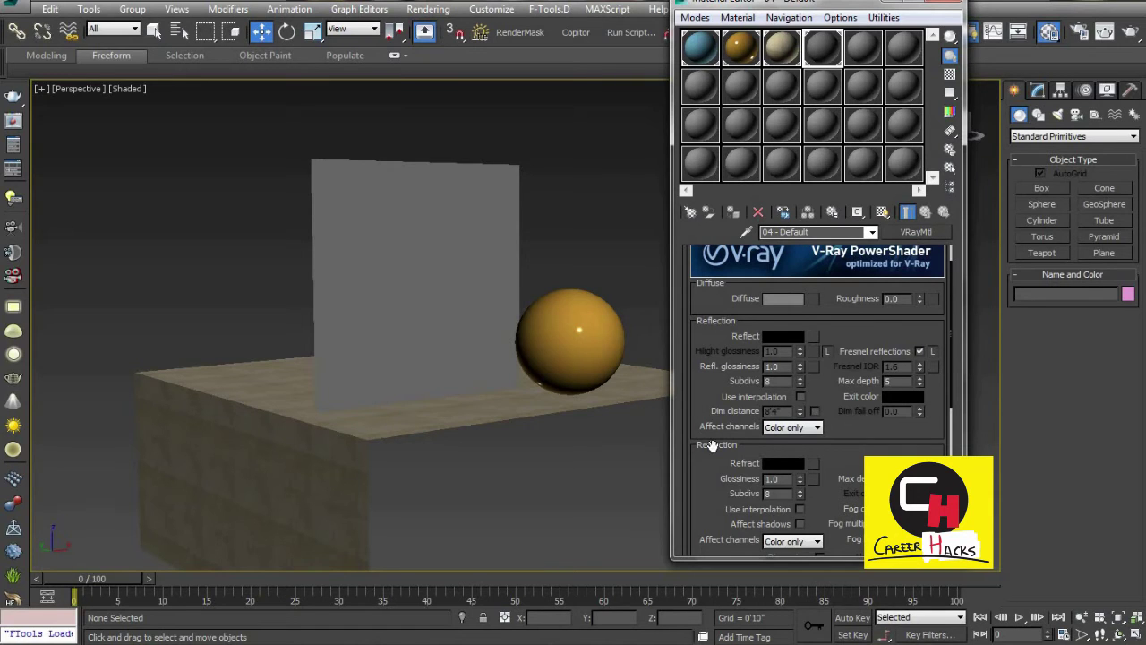
# Step: Assign a Checker map to the wall material's refraction slot
pyautogui.click(776, 463)
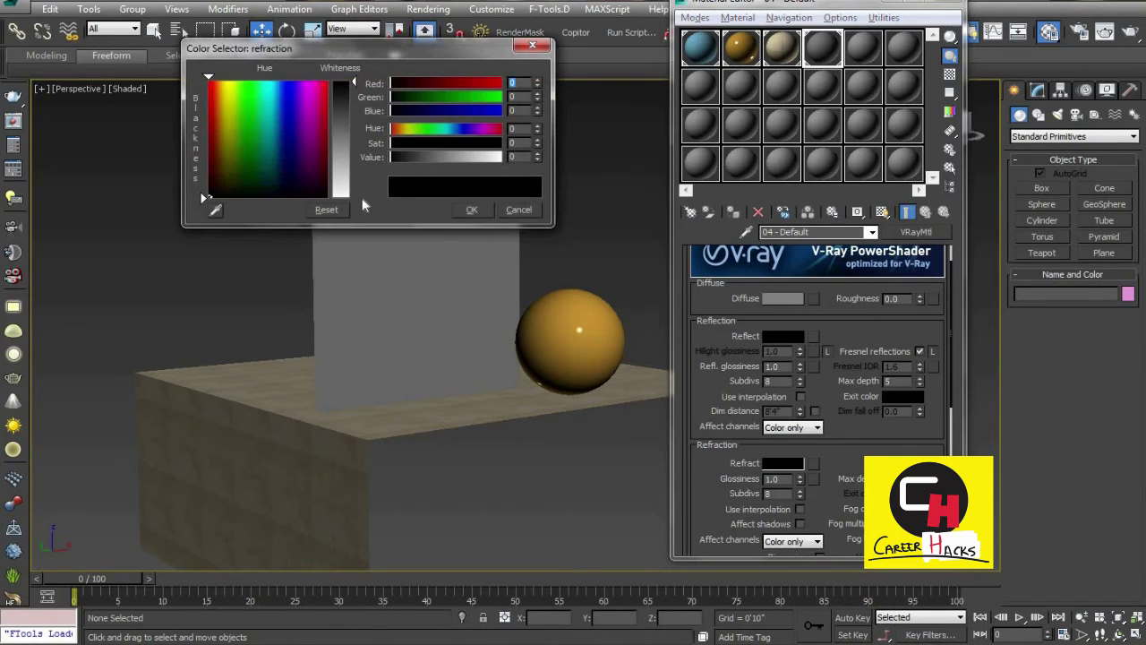
pyautogui.click(519, 213)
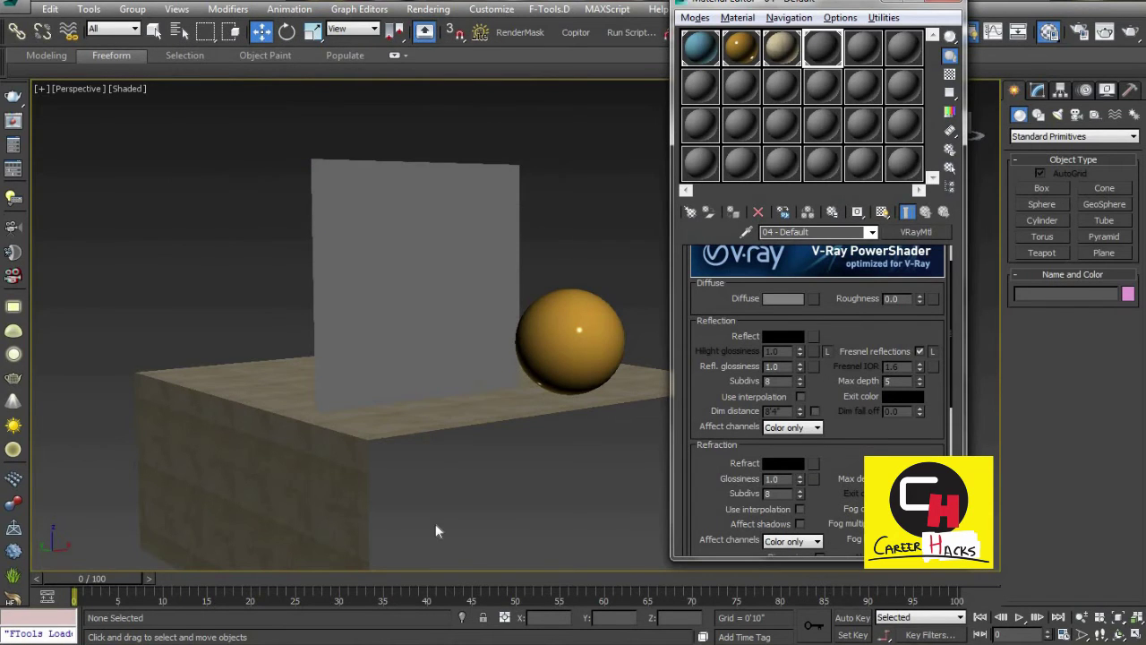
pyautogui.click(814, 463)
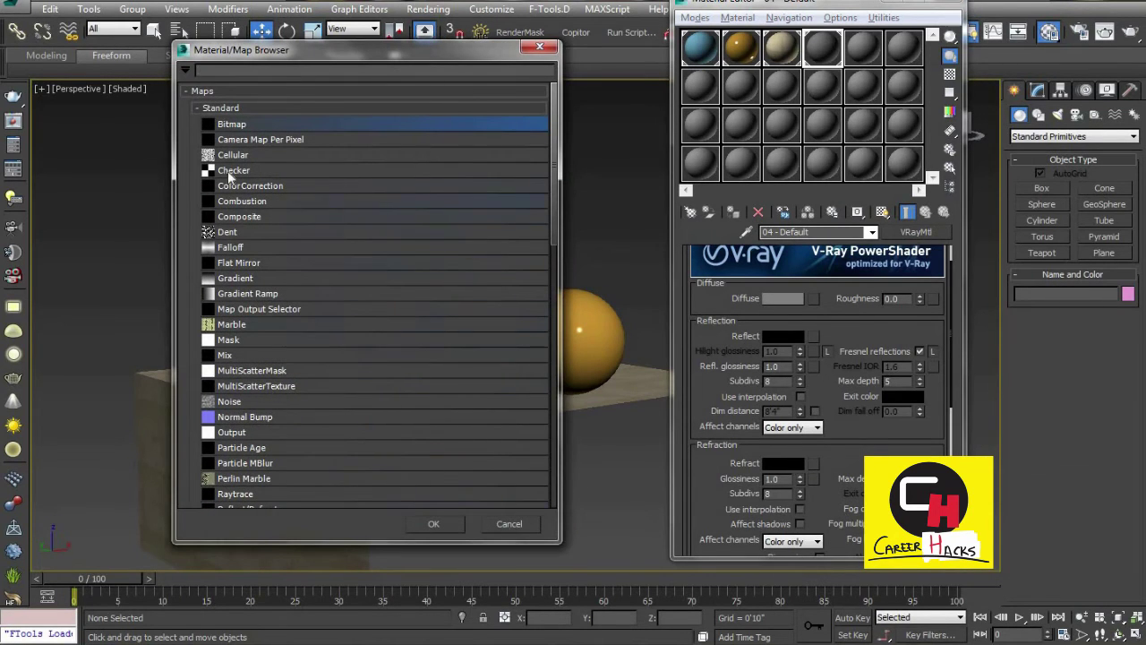
pyautogui.click(226, 172)
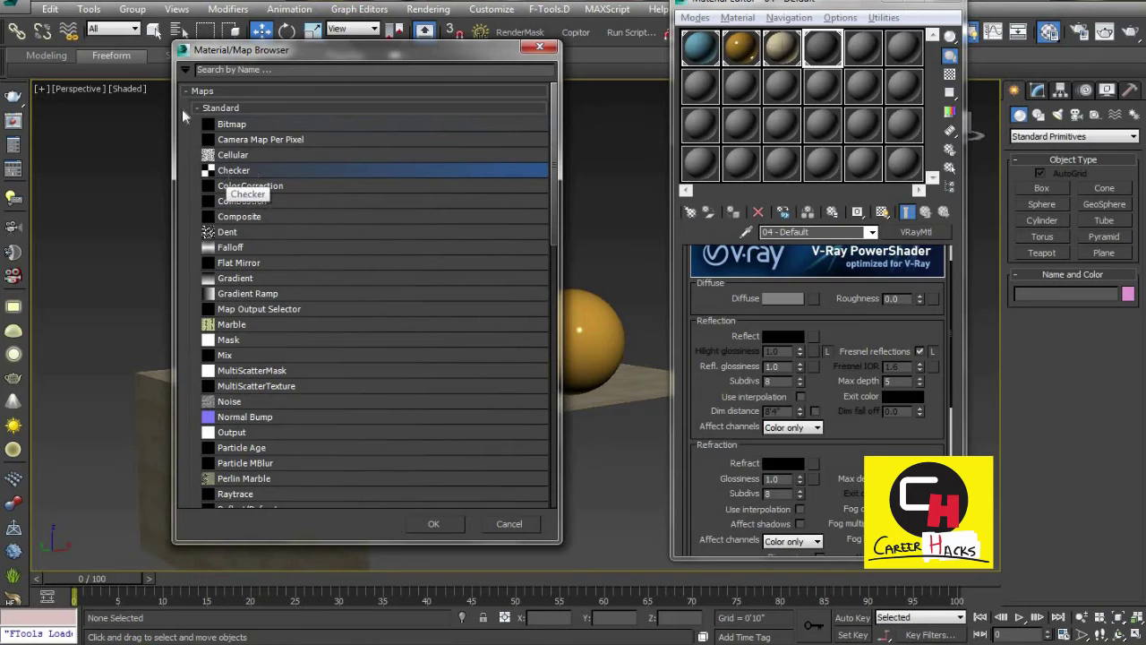
pyautogui.moveTo(268, 49); pyautogui.dragTo(273, 36)
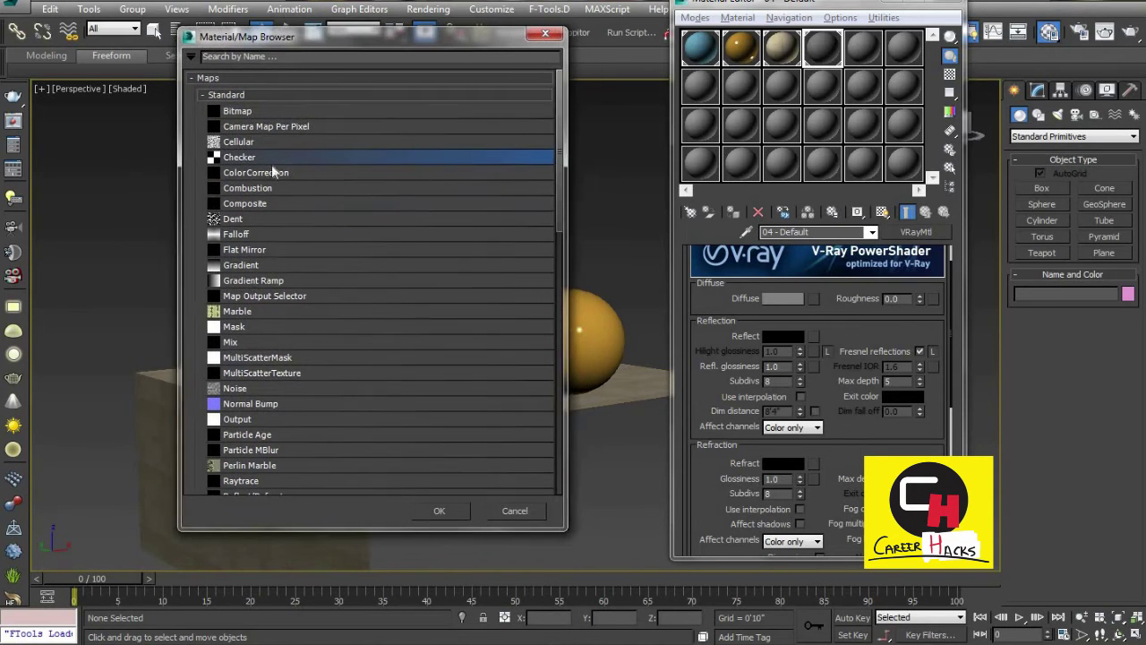
pyautogui.click(424, 508)
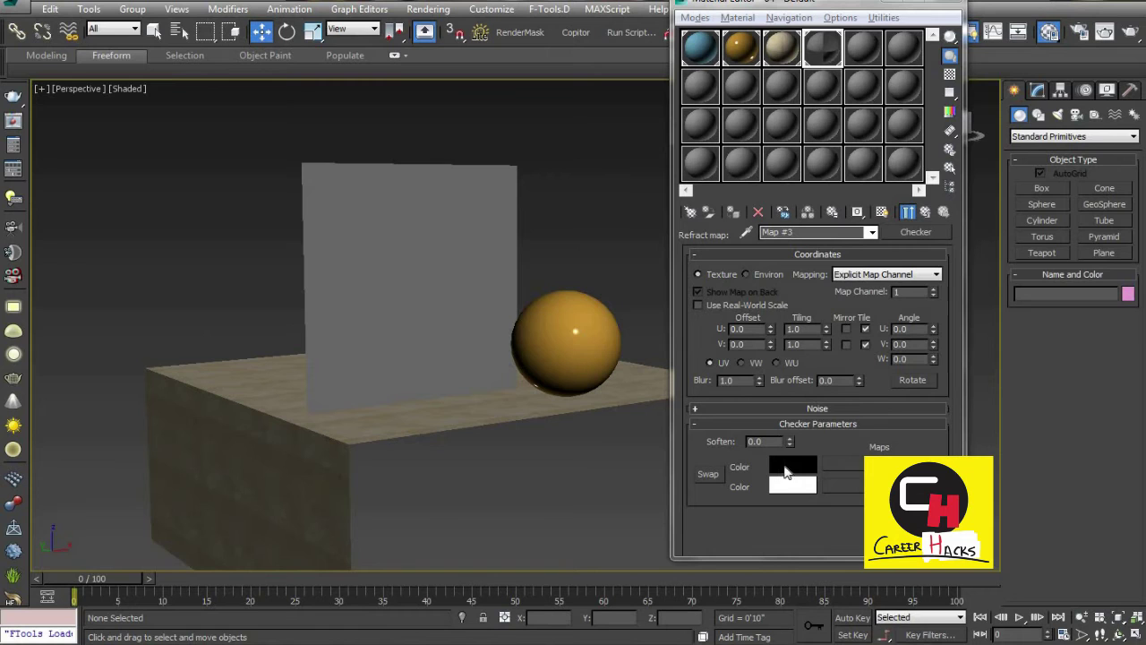
# Step: Show the checker pattern in the viewport and orbit around the plane
pyautogui.click(882, 213)
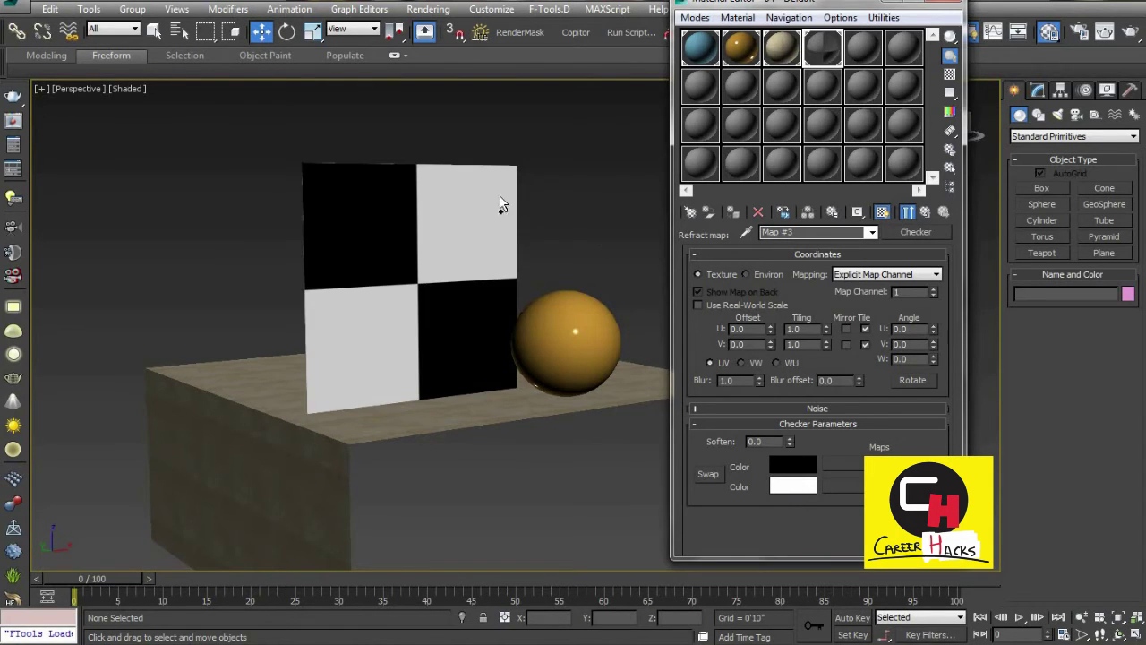
pyautogui.moveTo(500, 204)
pyautogui.keyDown('alt'); pyautogui.mouseDown(button='middle')
pyautogui.moveTo(551, 206)
pyautogui.moveTo(389, 327)
pyautogui.mouseUp(button='middle'); pyautogui.keyUp('alt')
pyautogui.keyDown('alt'); pyautogui.moveTo(476, 373); pyautogui.dragTo(424, 341, button='middle'); pyautogui.keyUp('alt')
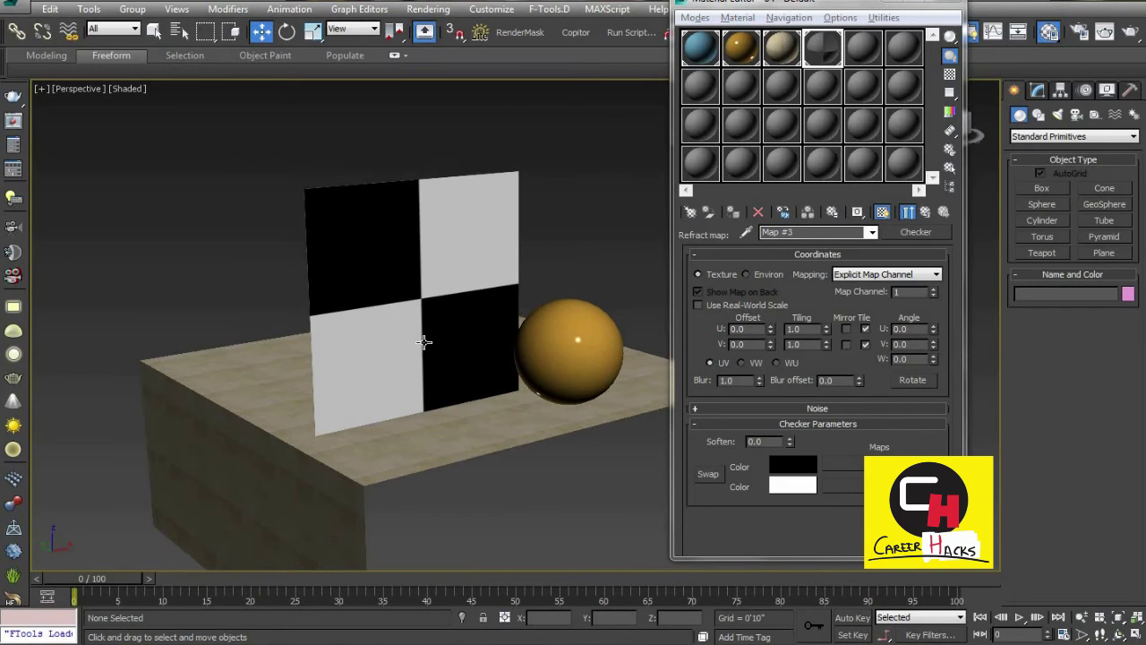
pyautogui.keyDown('alt'); pyautogui.moveTo(460, 296); pyautogui.dragTo(502, 328, button='middle'); pyautogui.keyUp('alt')
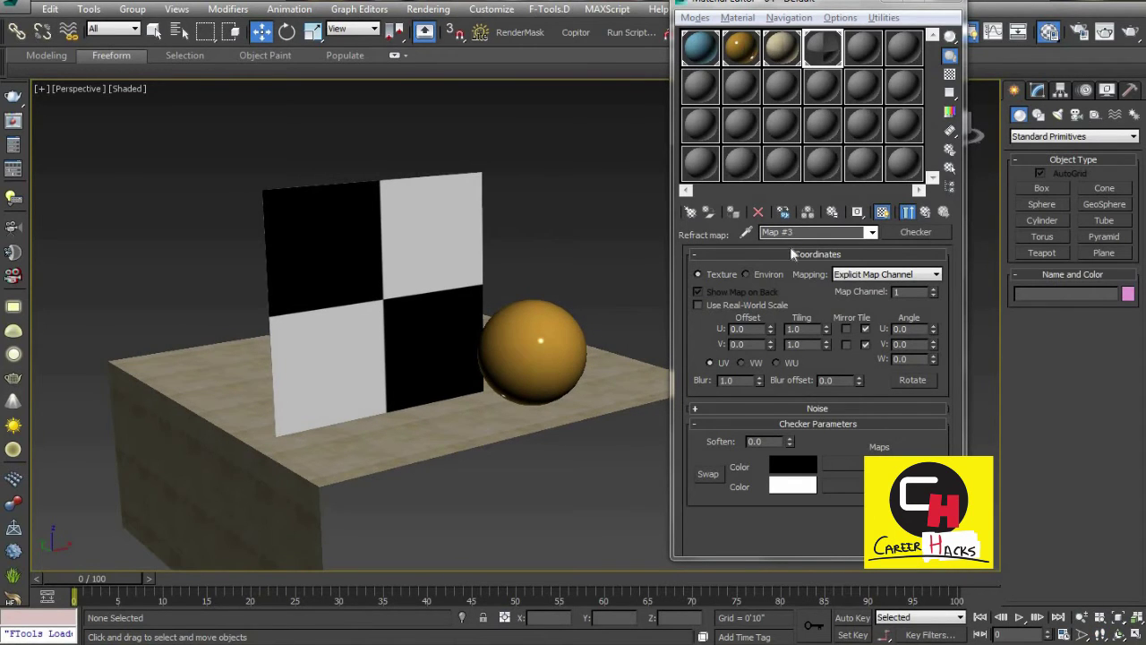
pyautogui.click(840, 276)
# Step: Open the floor material's diffuse wood bitmap, scroll through its rollouts, and return to the parent
pyautogui.click(781, 49)
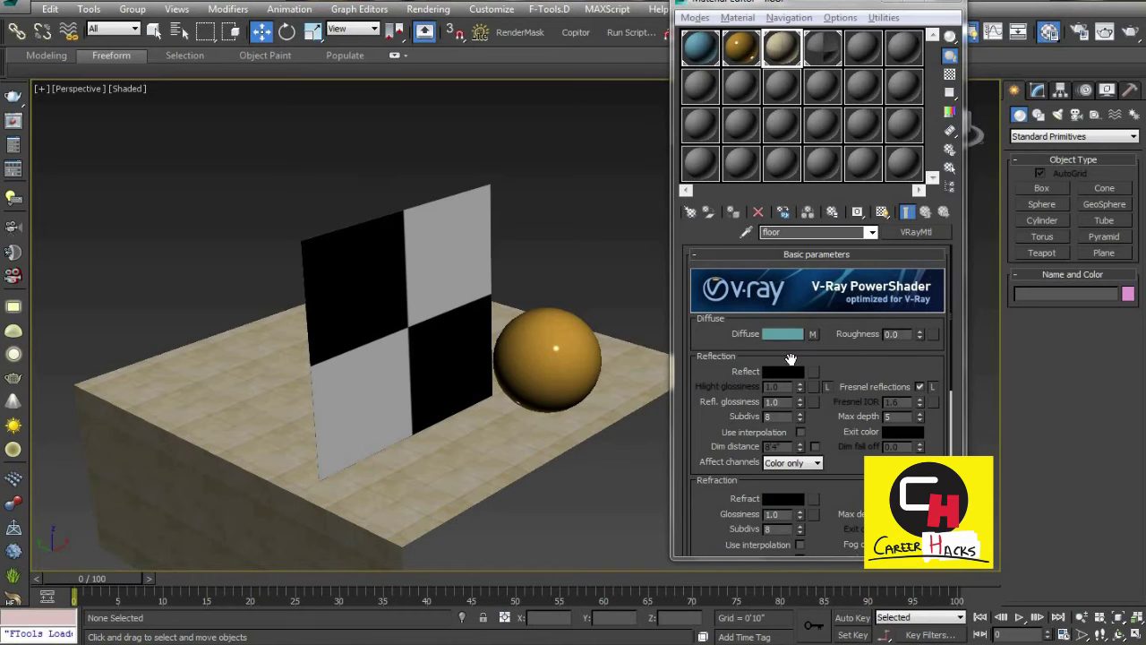
pyautogui.click(813, 334)
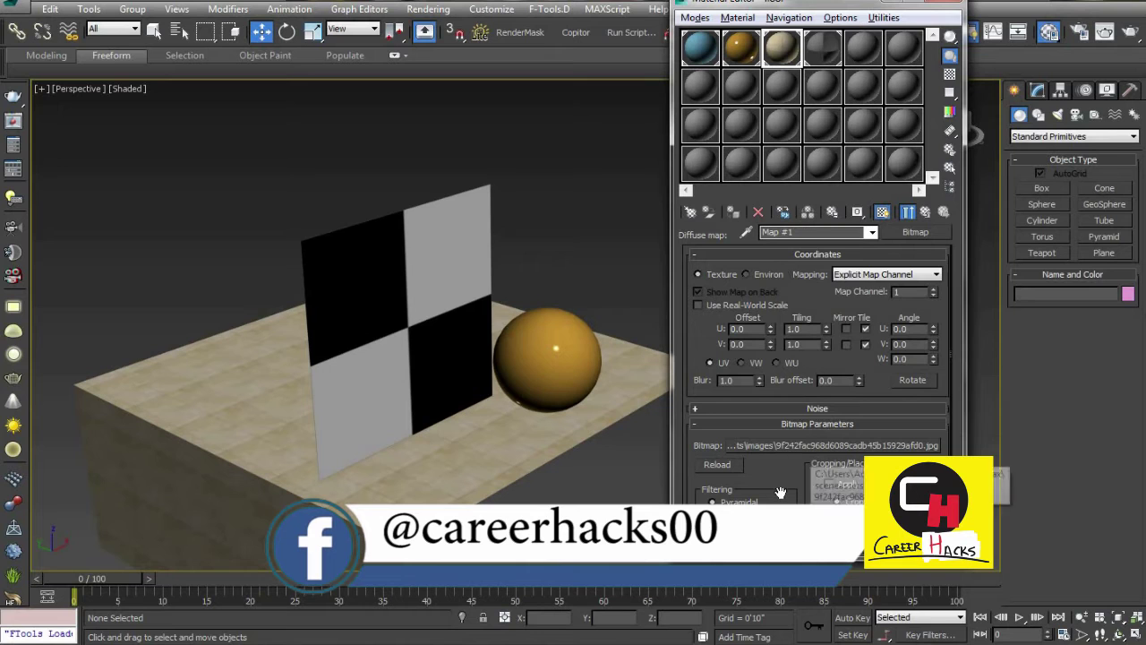
pyautogui.scroll(-5, 762, 468)
pyautogui.scroll(5, 762, 469)
pyautogui.scroll(-2, 764, 474)
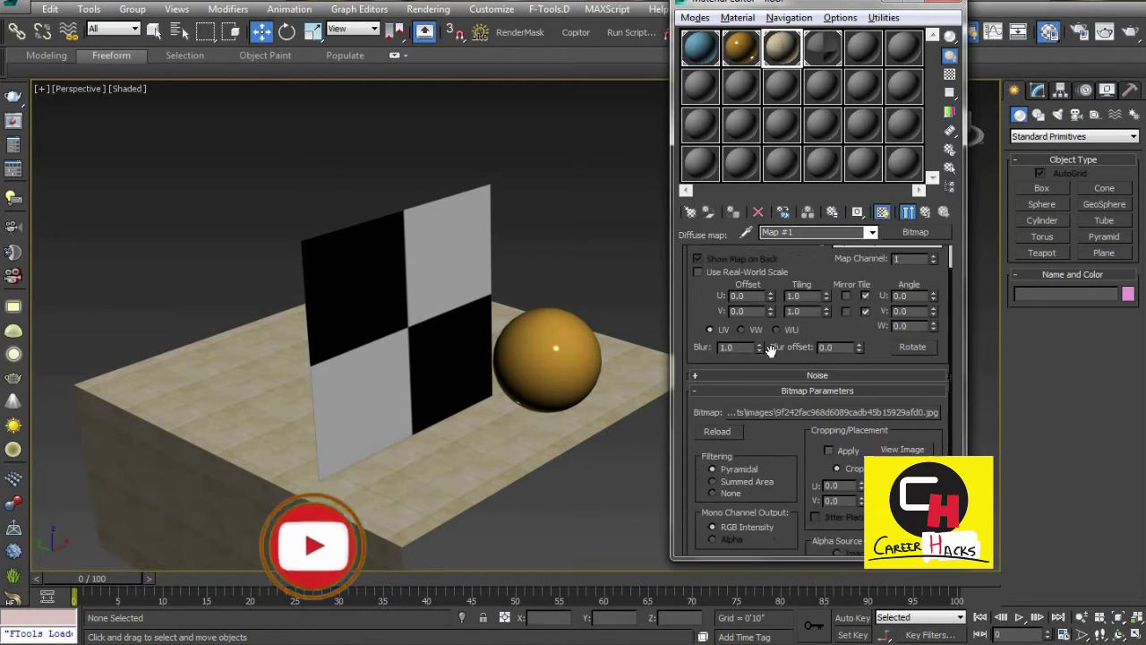
pyautogui.scroll(-2, 766, 488)
pyautogui.scroll(3, 766, 488)
pyautogui.scroll(-4, 765, 488)
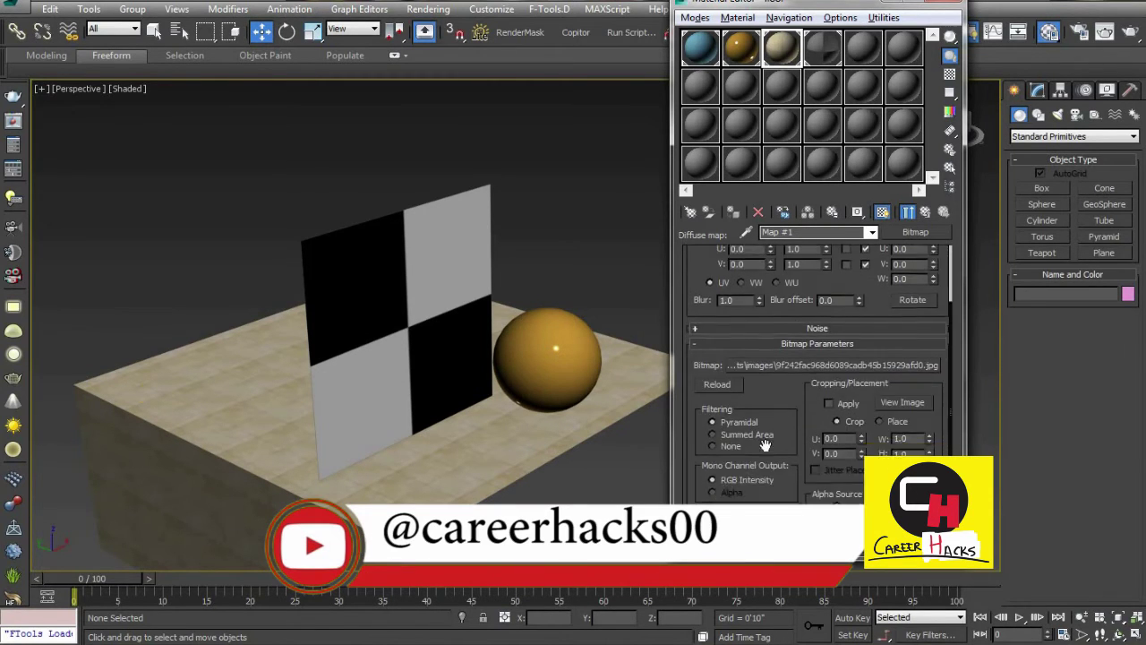
pyautogui.scroll(3, 766, 347)
pyautogui.scroll(2, 765, 347)
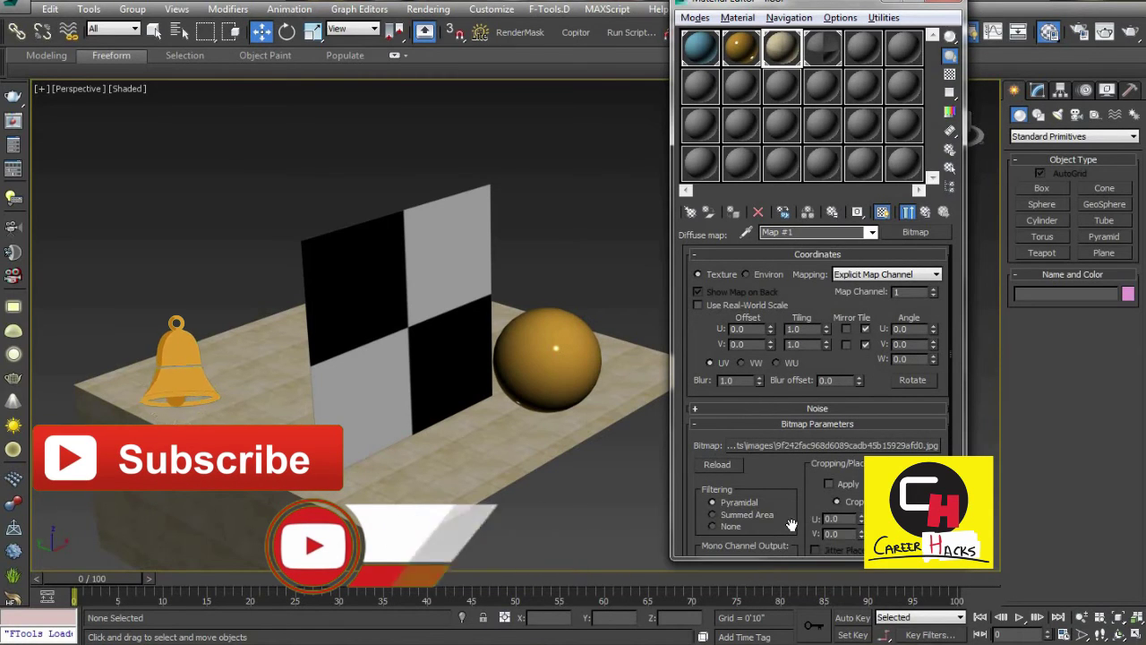
pyautogui.click(926, 213)
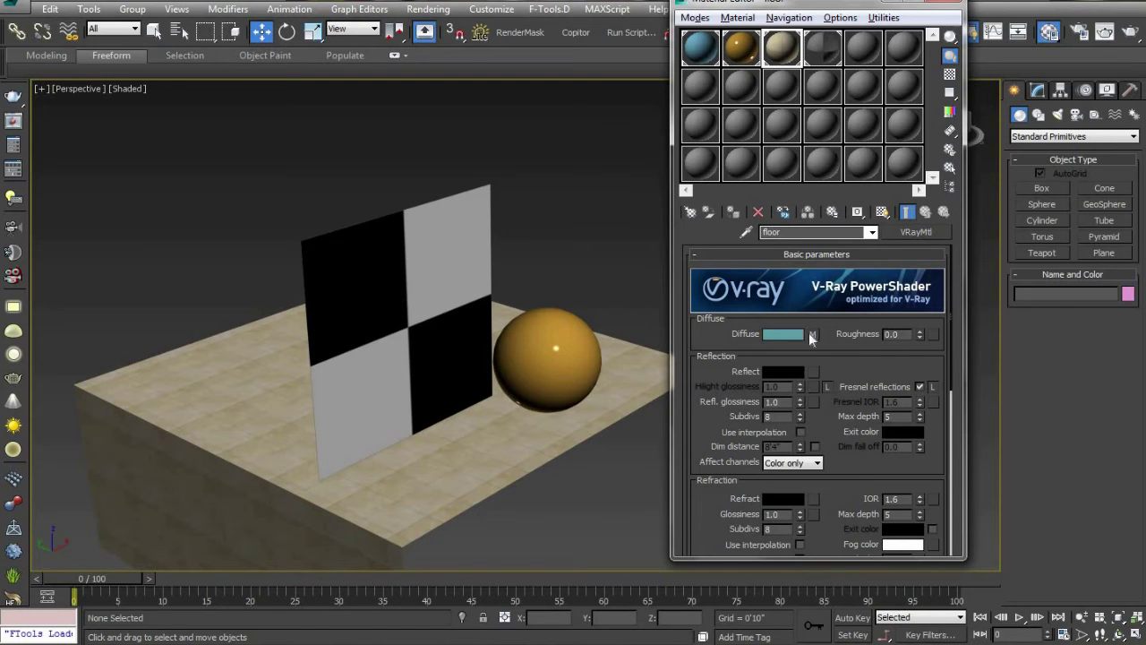
pyautogui.click(813, 334)
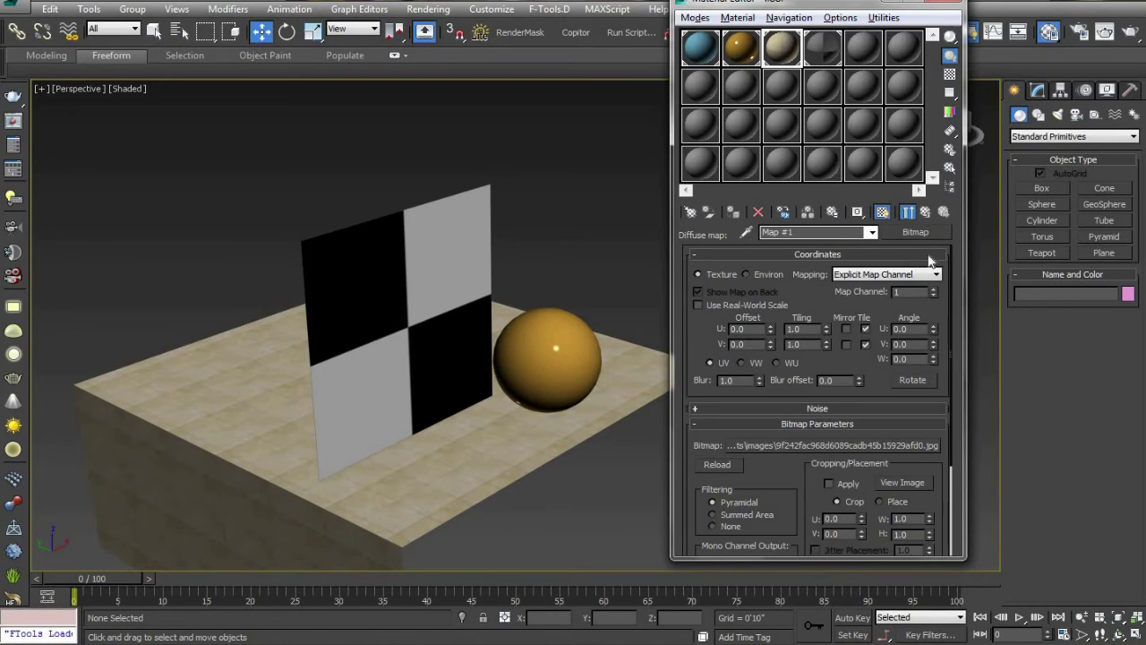
pyautogui.click(927, 211)
# Step: Switch back to 04 - Default and toggle its Checker refraction map's viewport display
pyautogui.click(826, 54)
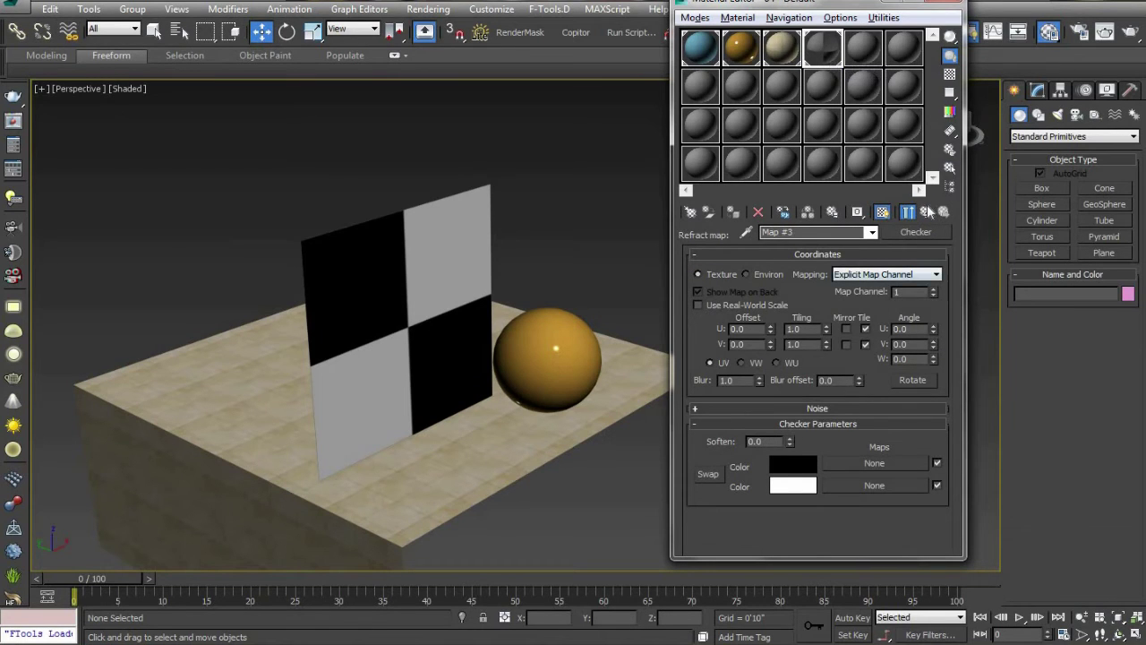
pyautogui.click(927, 211)
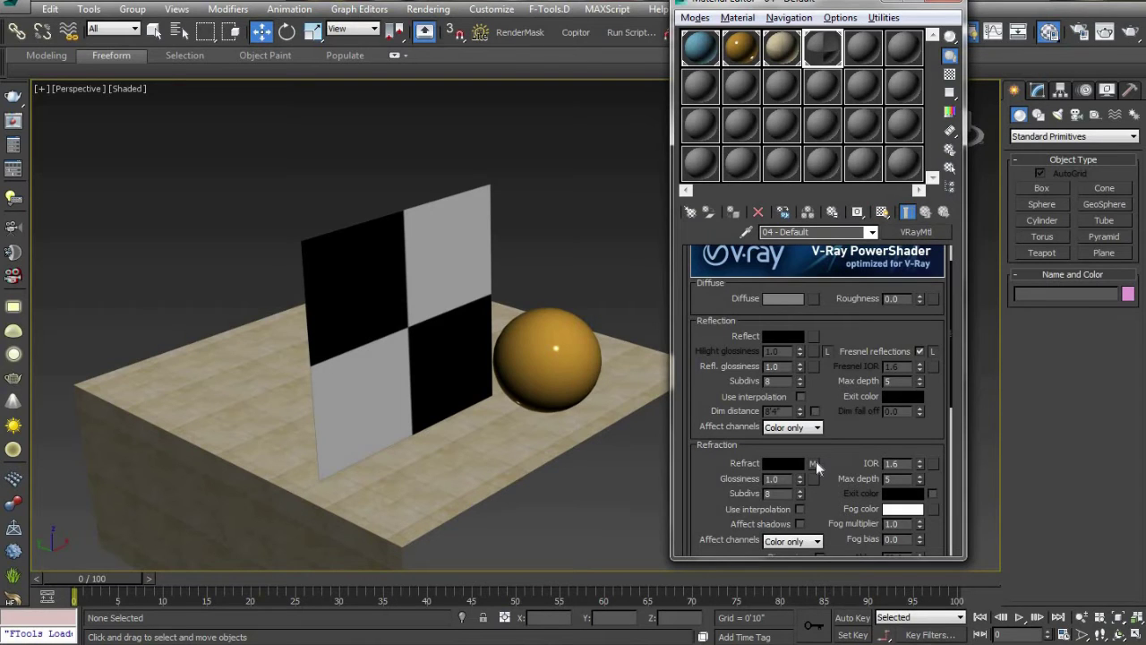
pyautogui.click(814, 463)
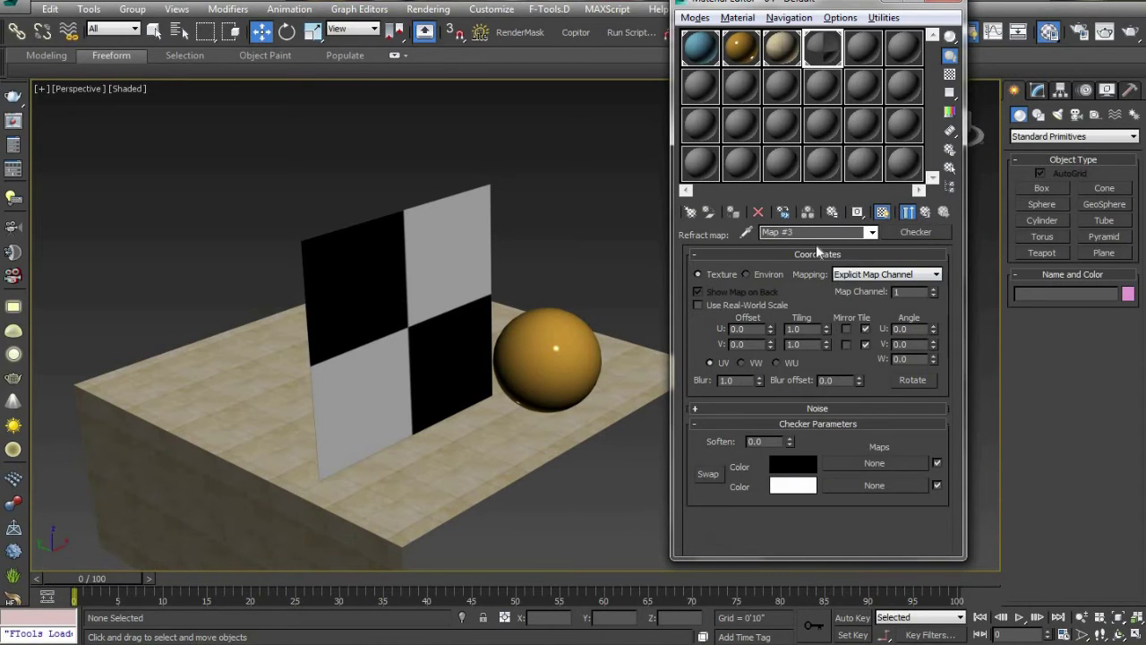
pyautogui.click(883, 213)
pyautogui.click(883, 212)
pyautogui.click(925, 215)
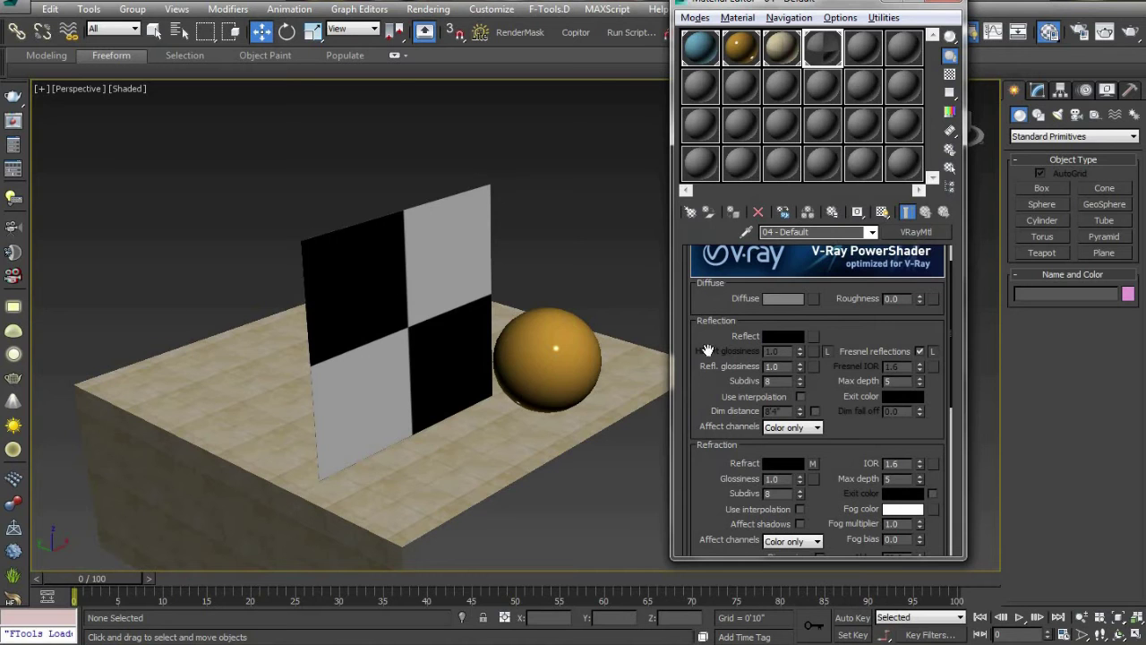
# Step: Hide the checker in the viewport, orbit to a frontal view, and render with Shift+Q
pyautogui.click(883, 213)
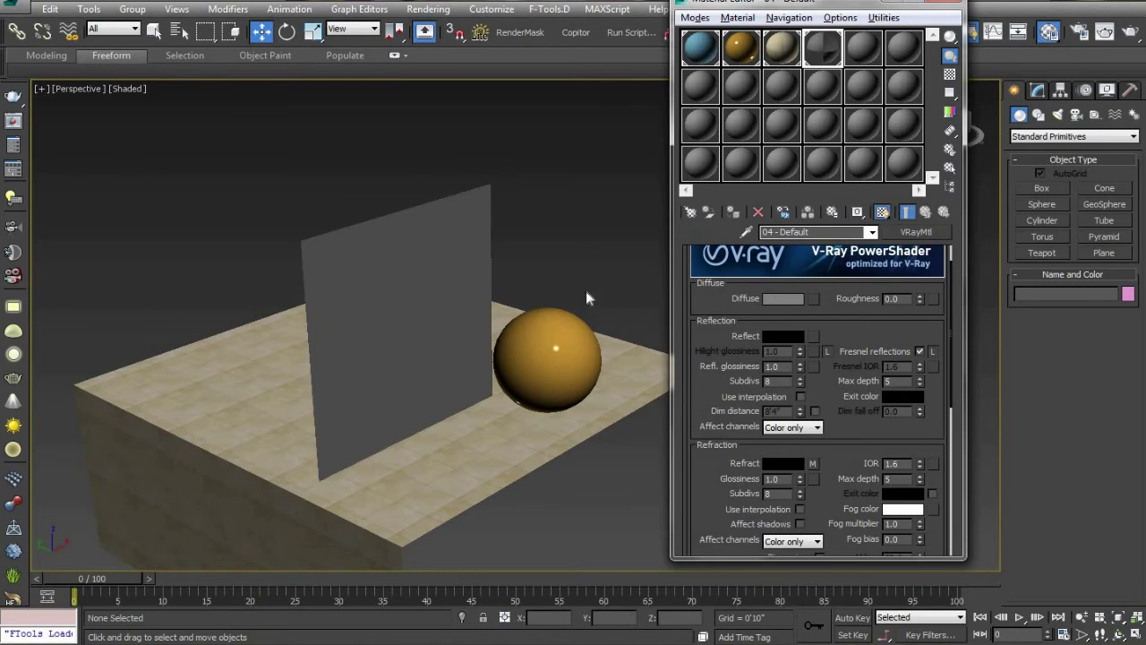
pyautogui.keyDown('alt'); pyautogui.moveTo(539, 190); pyautogui.dragTo(537, 243, button='middle'); pyautogui.keyUp('alt')
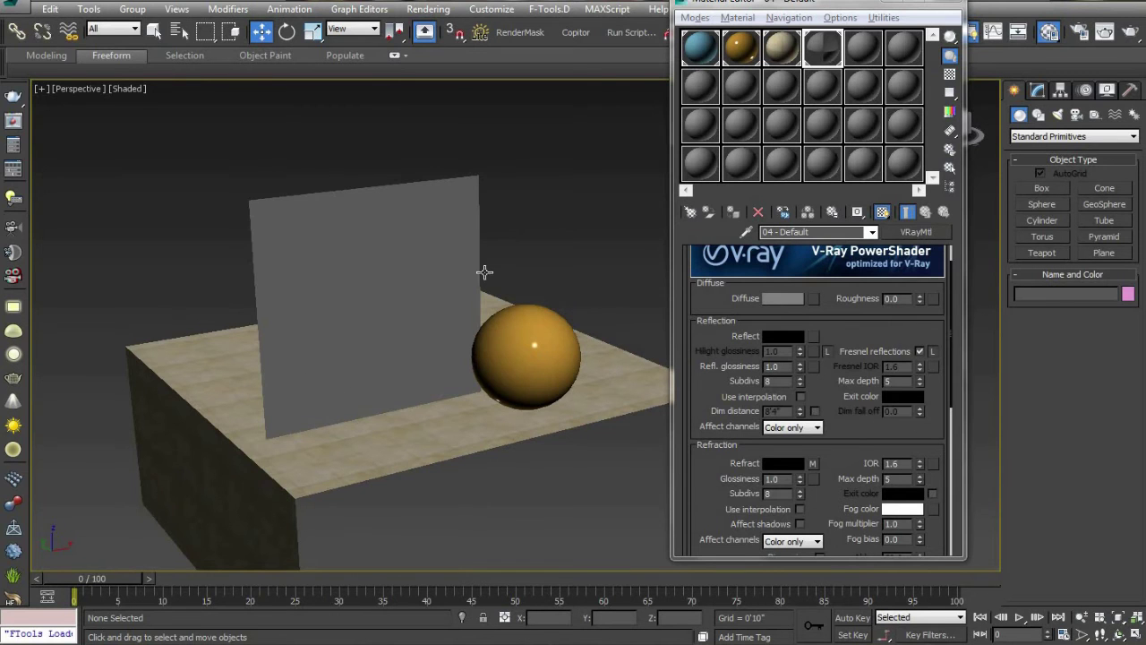
pyautogui.moveTo(481, 268)
pyautogui.keyDown('alt'); pyautogui.mouseDown(button='middle')
pyautogui.moveTo(328, 261)
pyautogui.moveTo(365, 287)
pyautogui.mouseUp(button='middle'); pyautogui.keyUp('alt')
pyautogui.hotkey('shift', 'q')
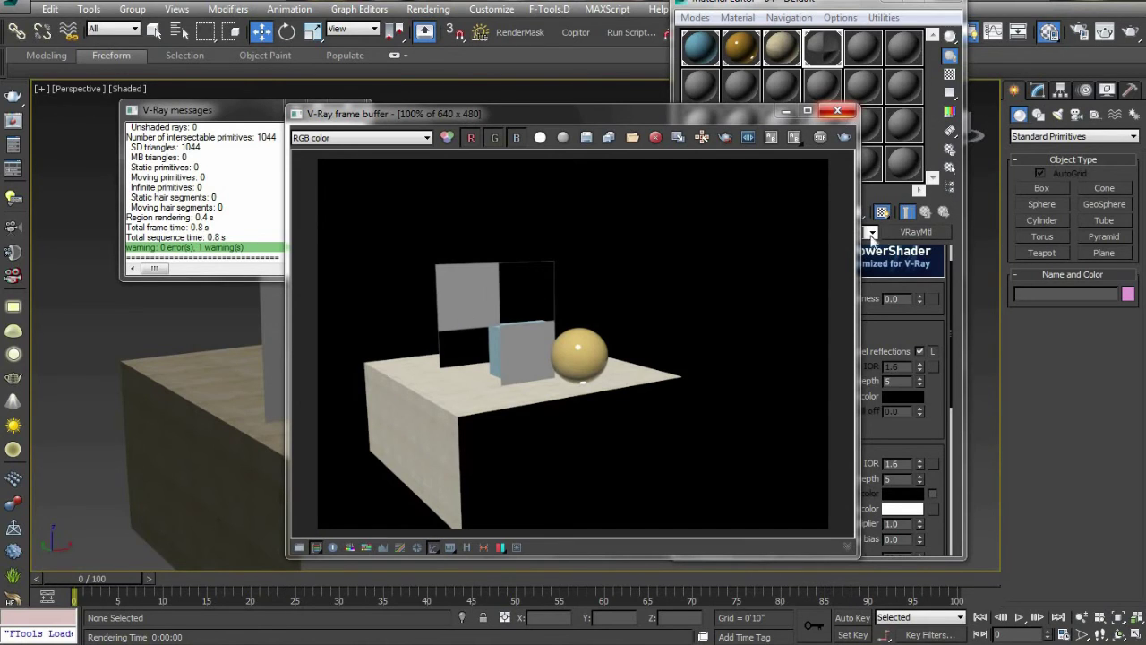
# Step: Close the render window, load the wood grain image as a Bitmap, and show it on the plane
pyautogui.click(837, 110)
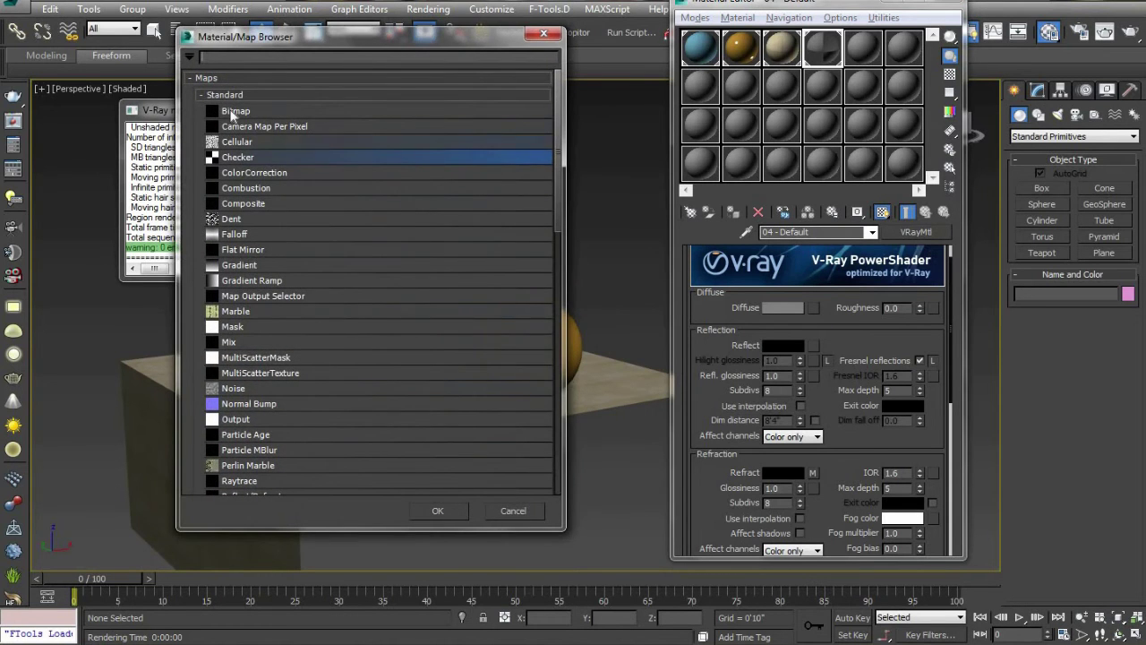
pyautogui.press('Return')
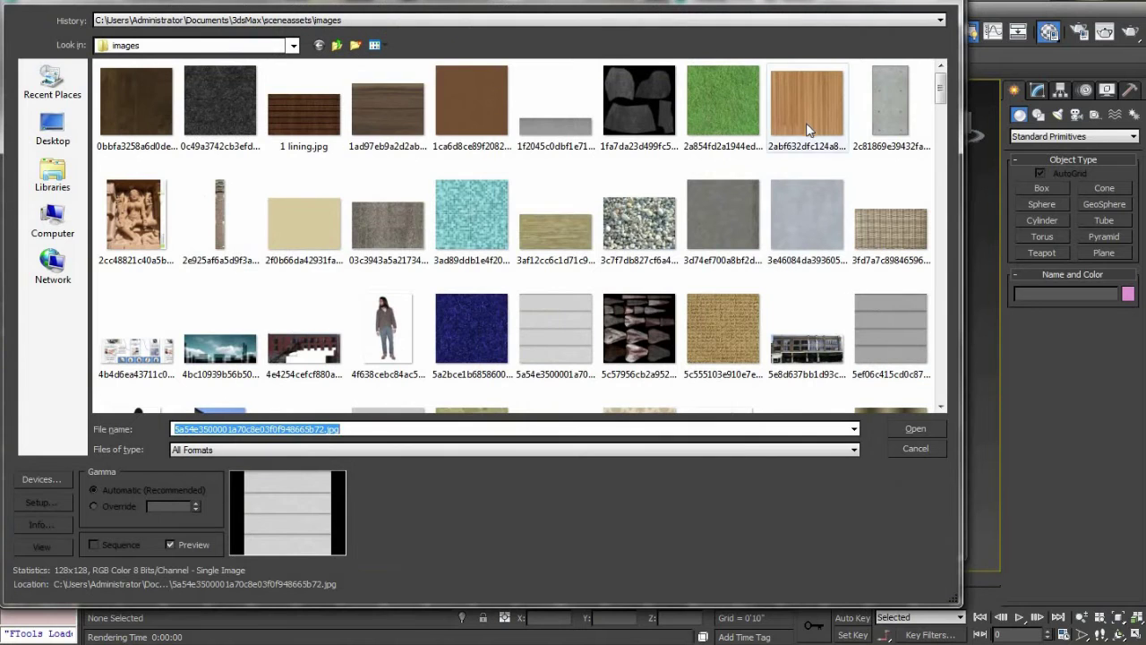
pyautogui.click(810, 116)
pyautogui.click(906, 429)
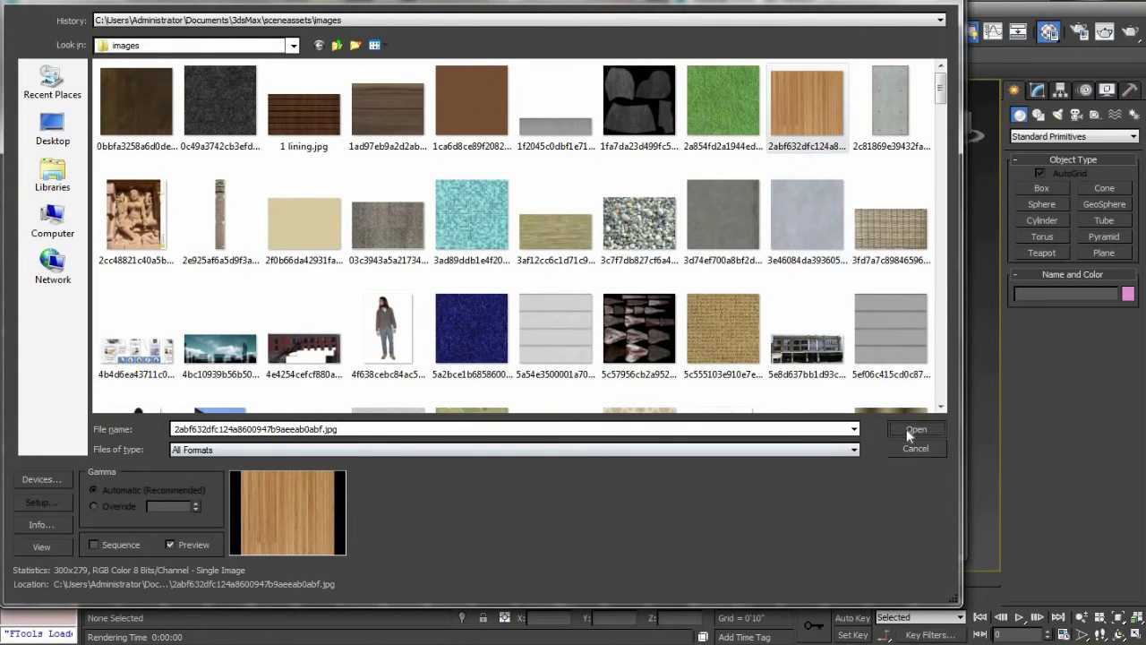
pyautogui.click(889, 209)
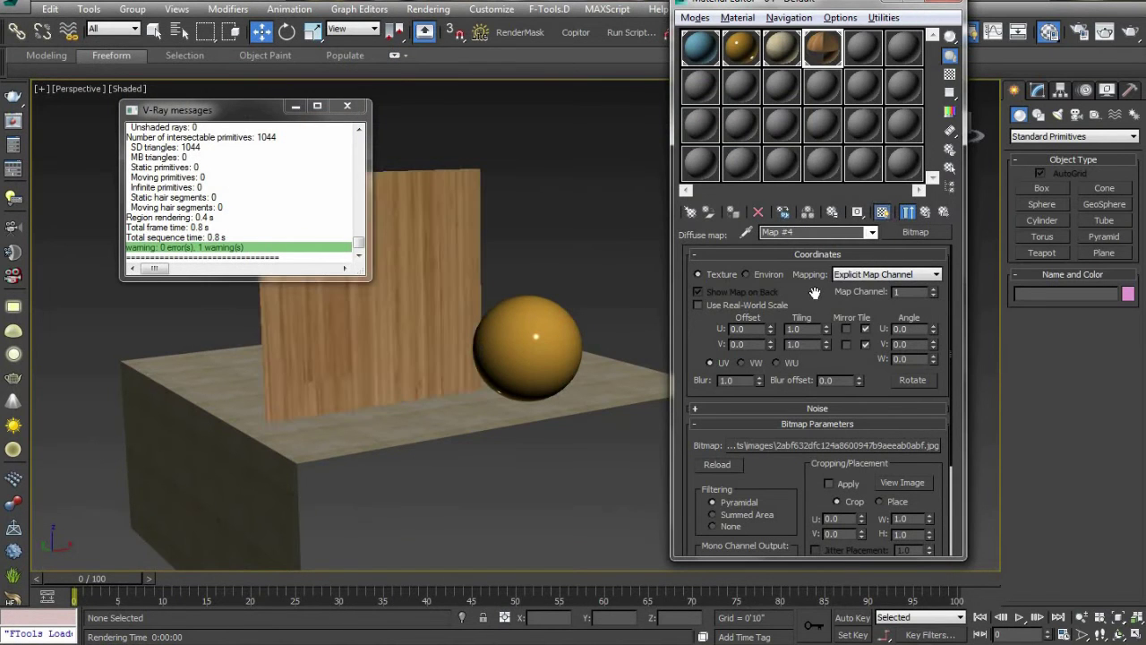
pyautogui.hotkey('shift', 'q')
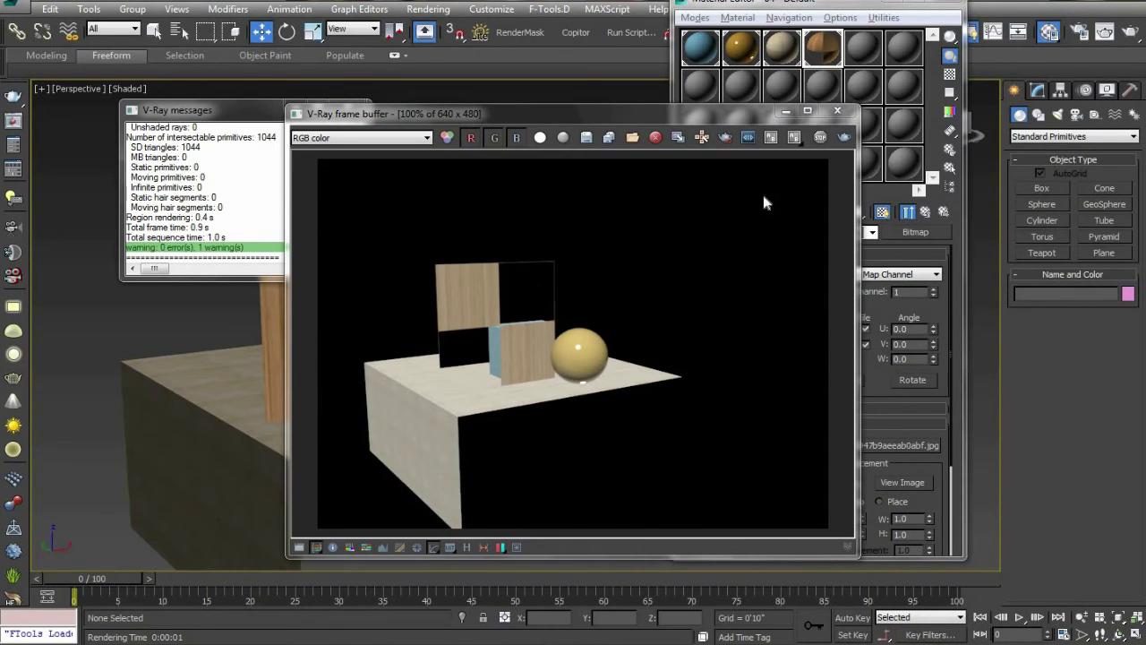
pyautogui.click(837, 111)
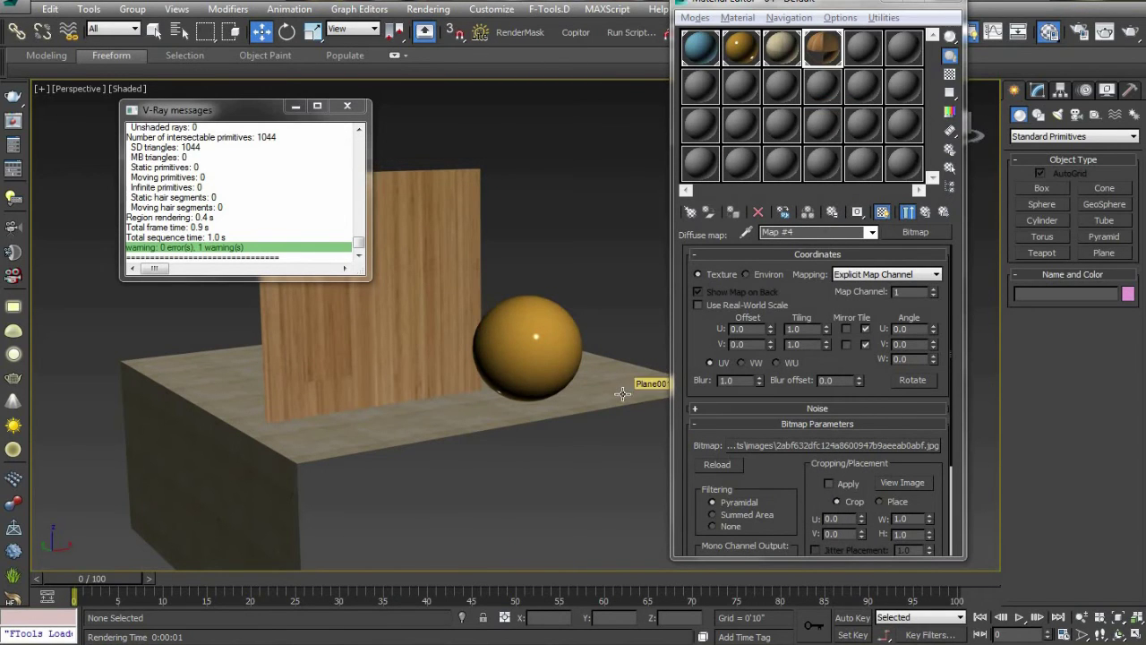
pyautogui.hotkey('ctrl', 'p')
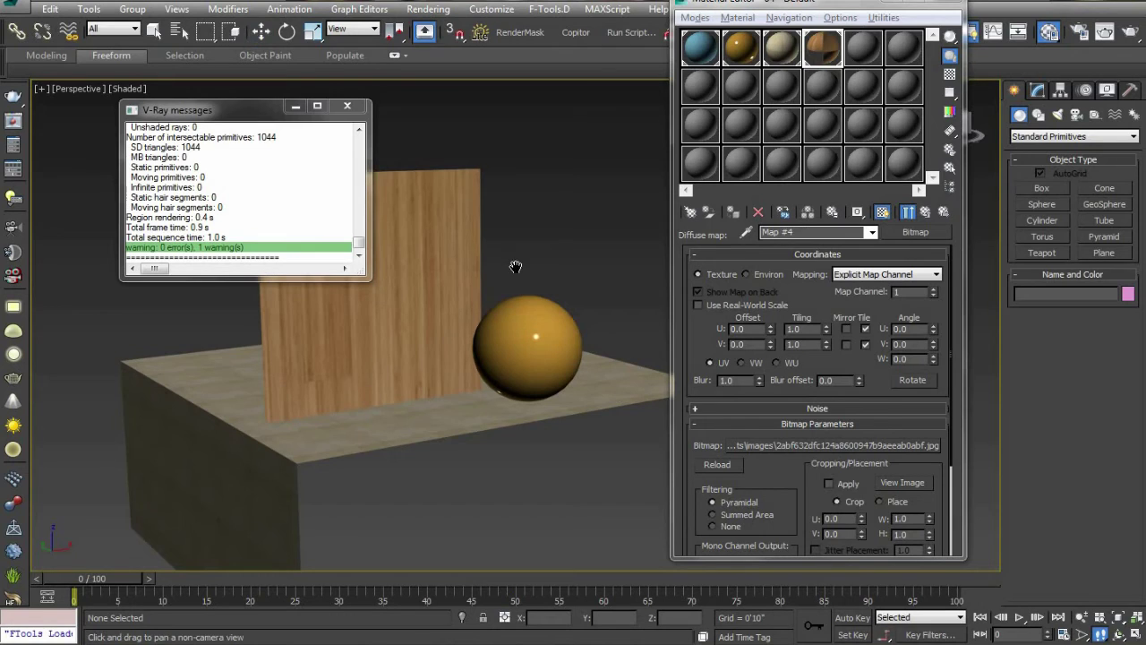
pyautogui.moveTo(516, 258); pyautogui.dragTo(517, 277)
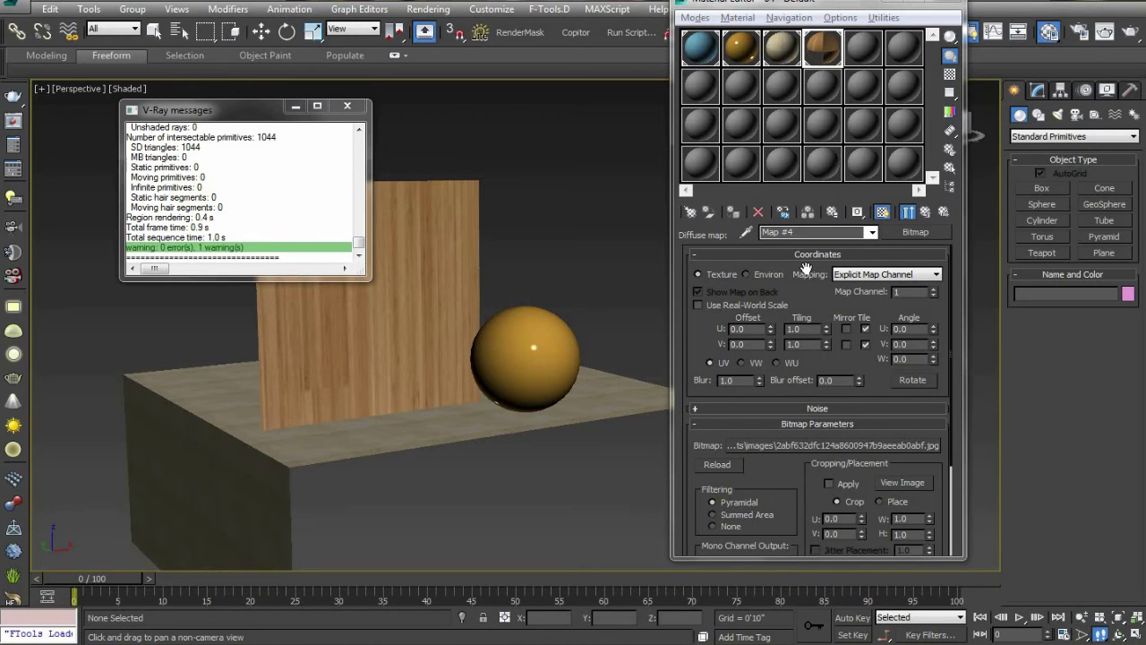
# Step: Step through the Checker refraction map (Map #3) and wood Bitmap diffuse map (Map #4), ending on 04 - Default VRayMtl
pyautogui.click(929, 215)
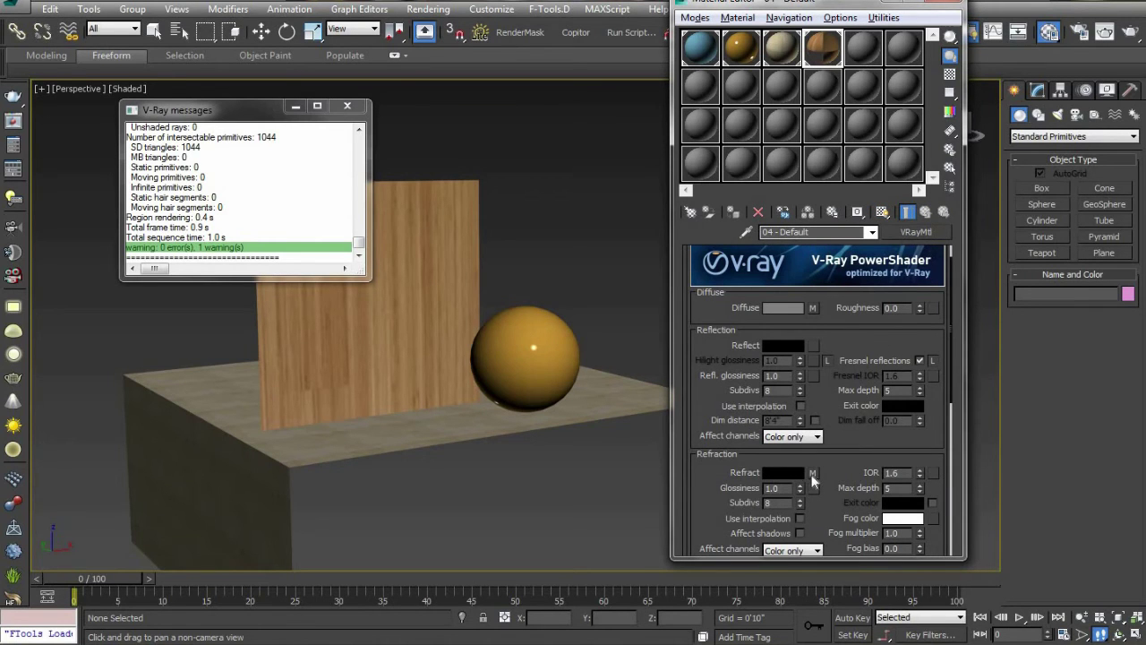
pyautogui.click(812, 474)
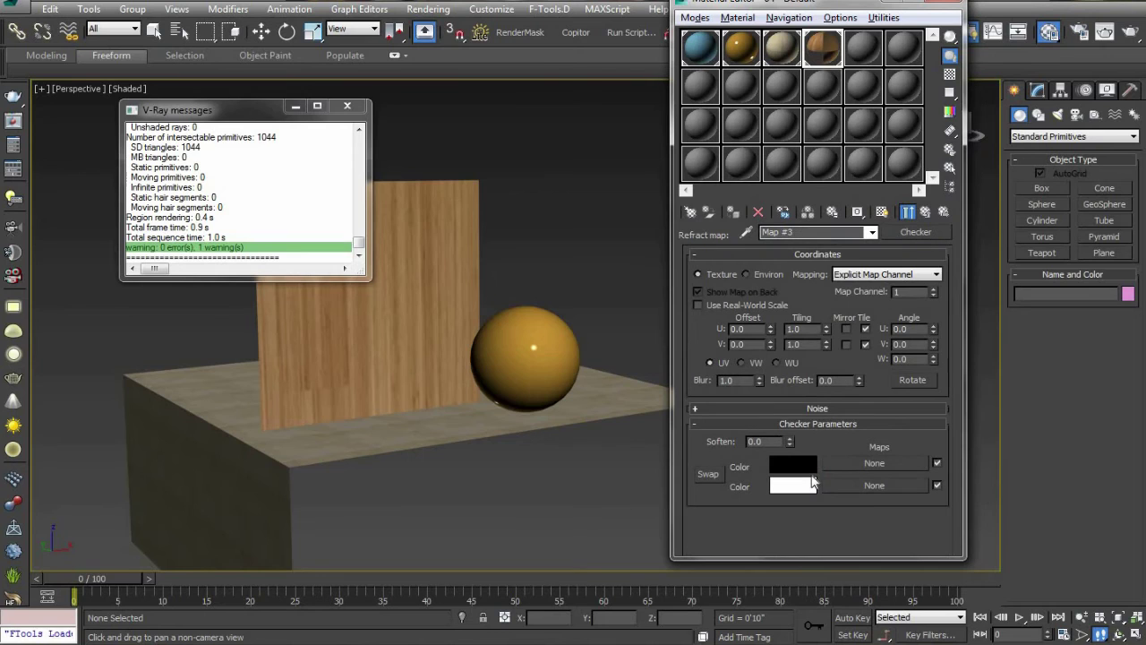
pyautogui.click(928, 215)
pyautogui.click(812, 308)
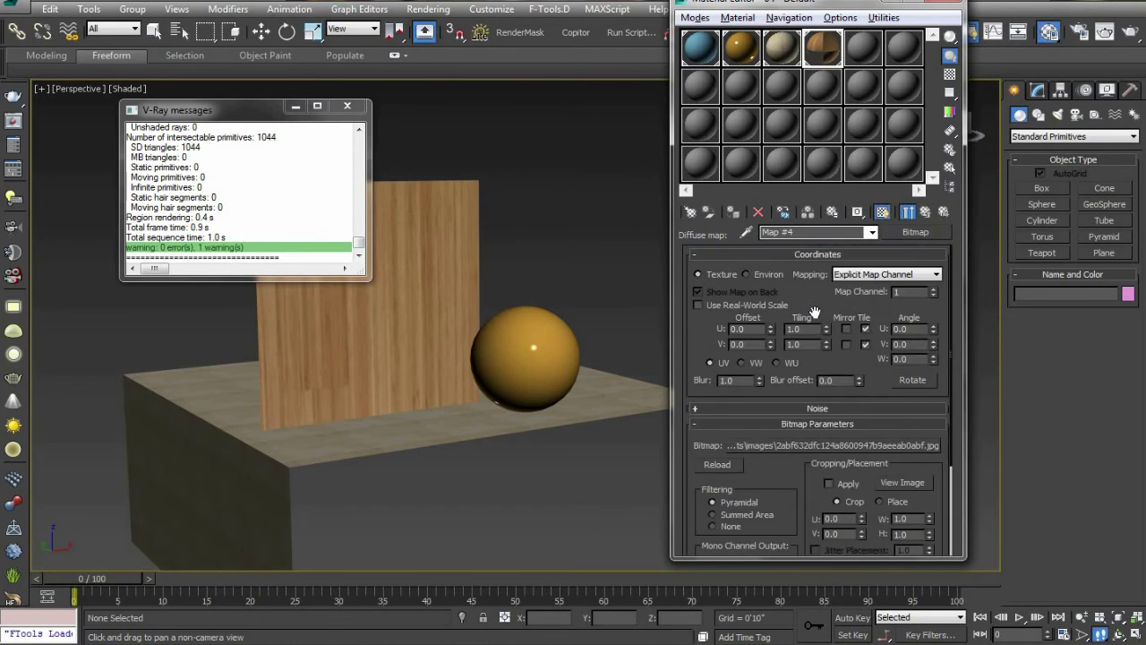
pyautogui.click(926, 212)
pyautogui.click(813, 472)
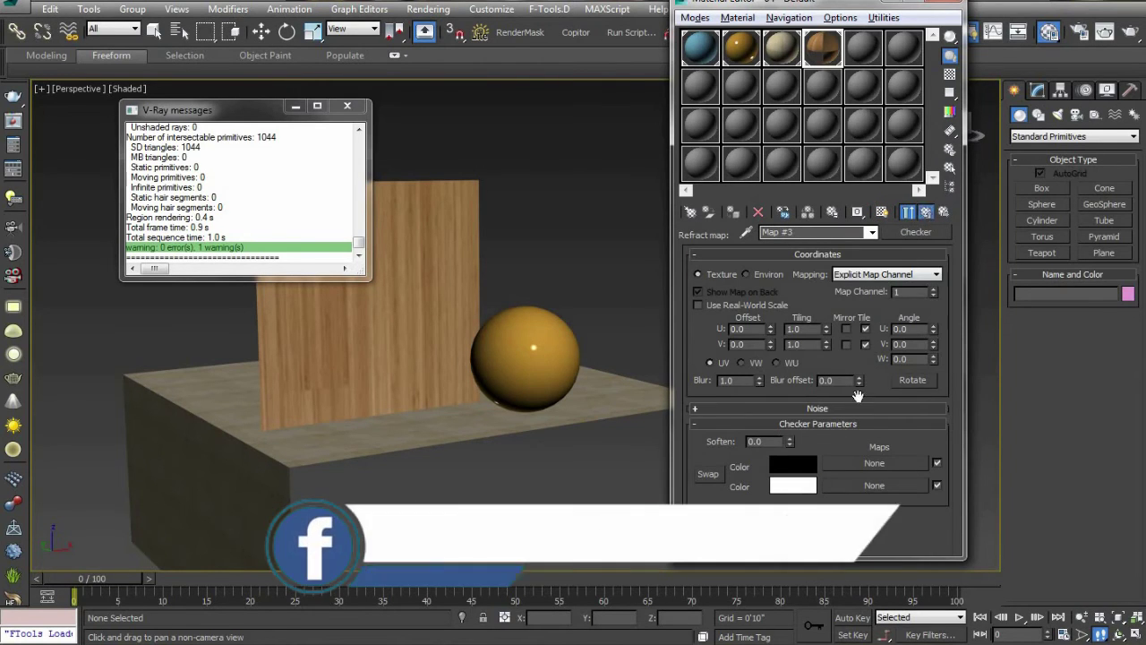
pyautogui.click(926, 213)
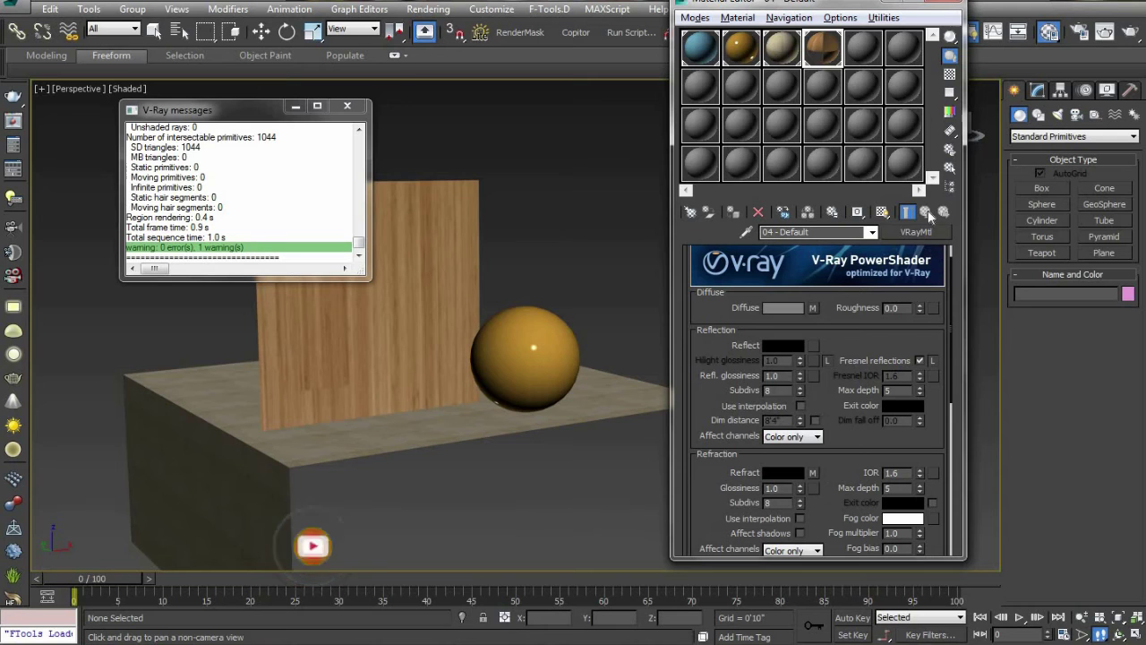
# Step: Switch the Material Editor to Slate mode and move it down to reveal the scene
pyautogui.click(695, 17)
pyautogui.click(712, 59)
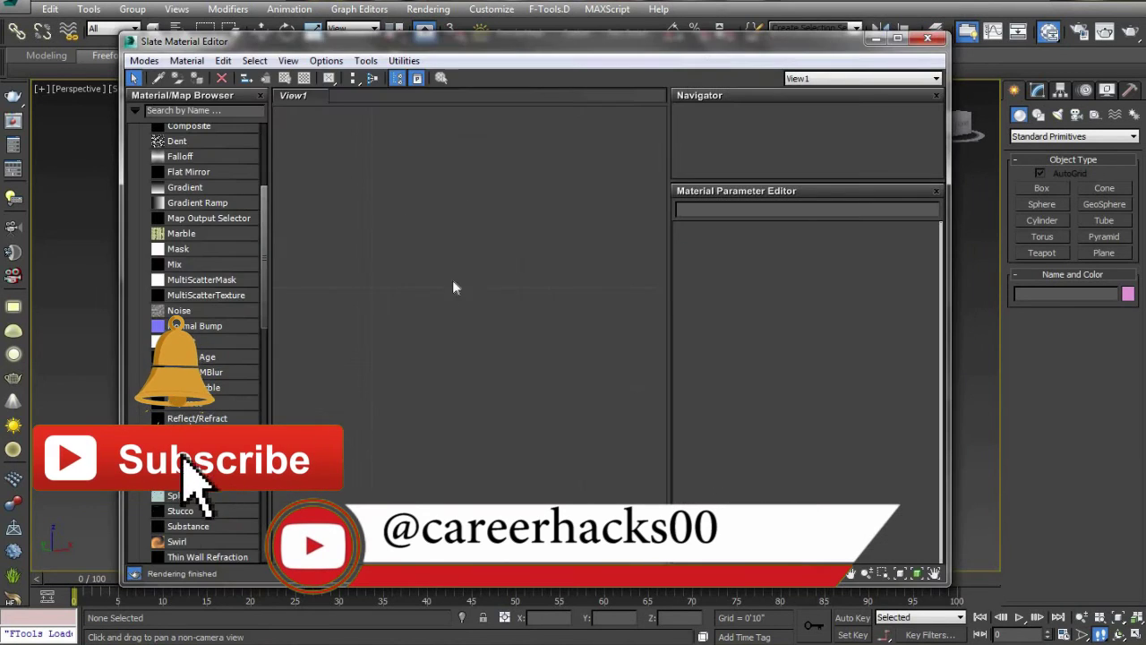
pyautogui.scroll(5, 265, 205)
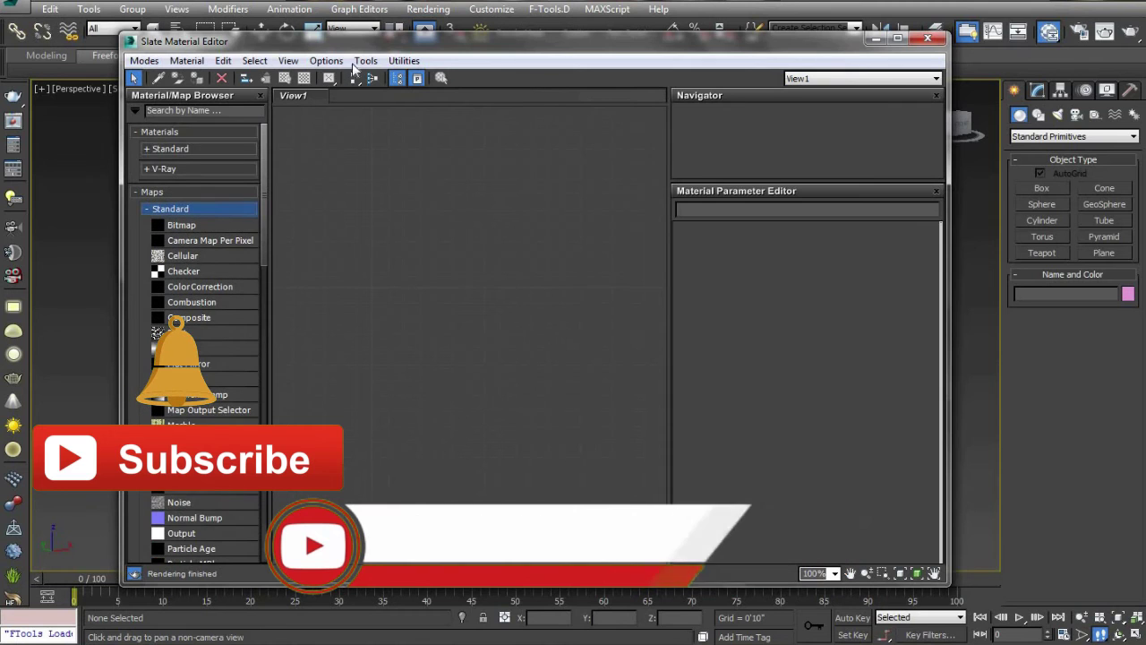
pyautogui.moveTo(413, 41); pyautogui.dragTo(447, 342)
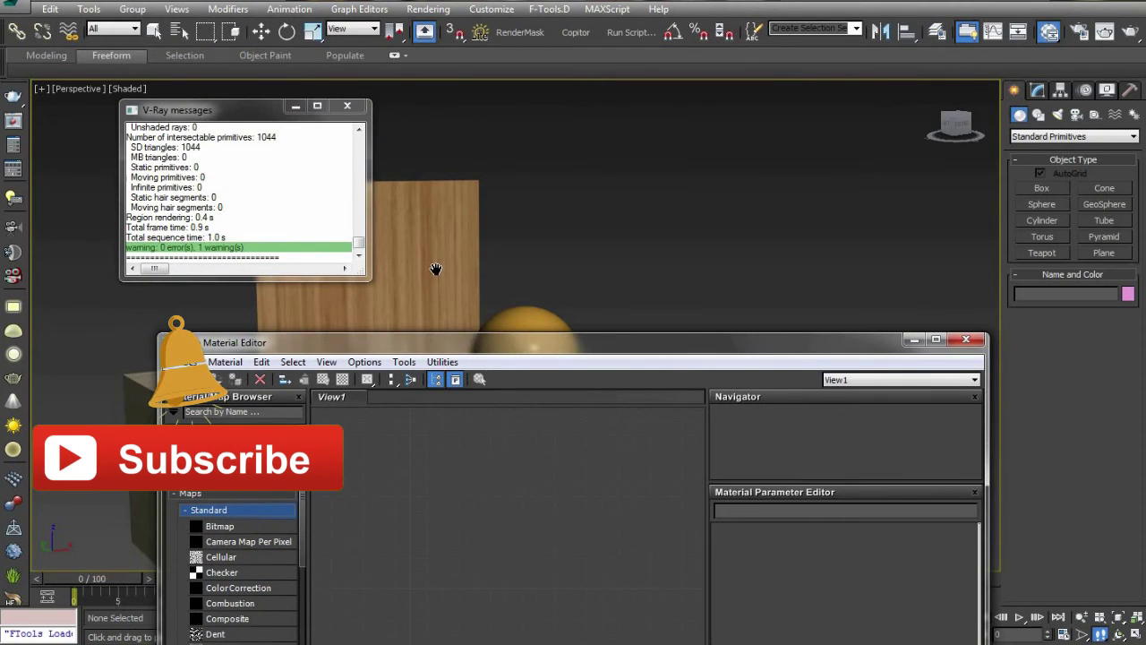
# Step: Select the wooden plane in the viewport and move the Slate editor aside
pyautogui.click(440, 326)
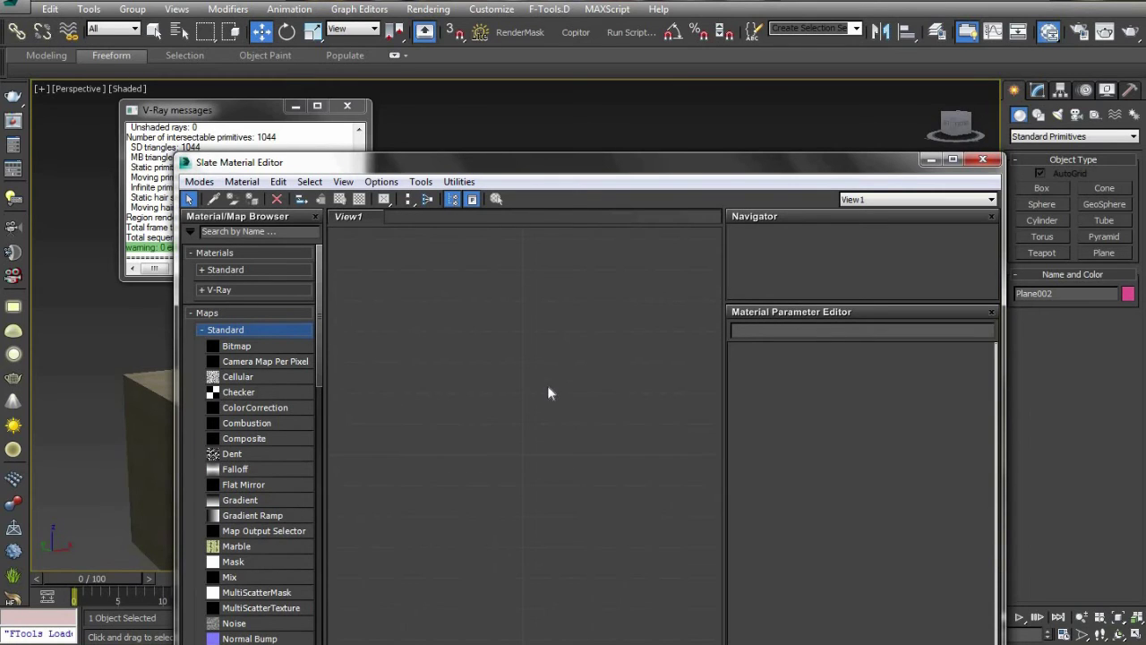
pyautogui.rightClick(539, 379)
pyautogui.moveTo(584, 388)
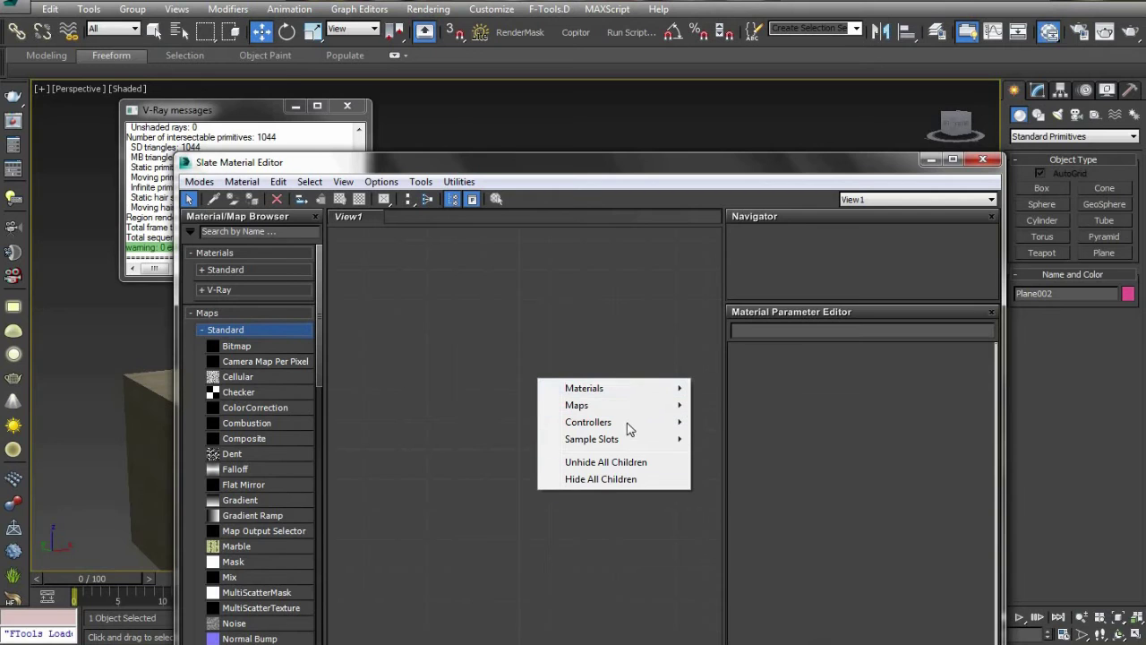
pyautogui.click(438, 218)
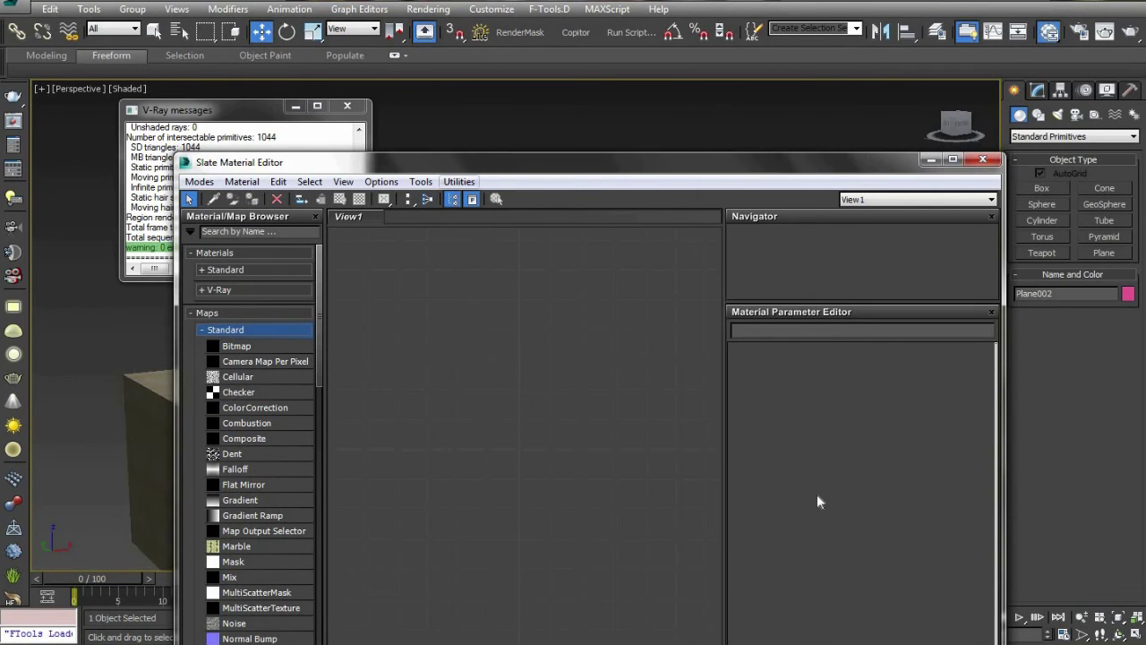
pyautogui.moveTo(386, 162); pyautogui.dragTo(626, 230)
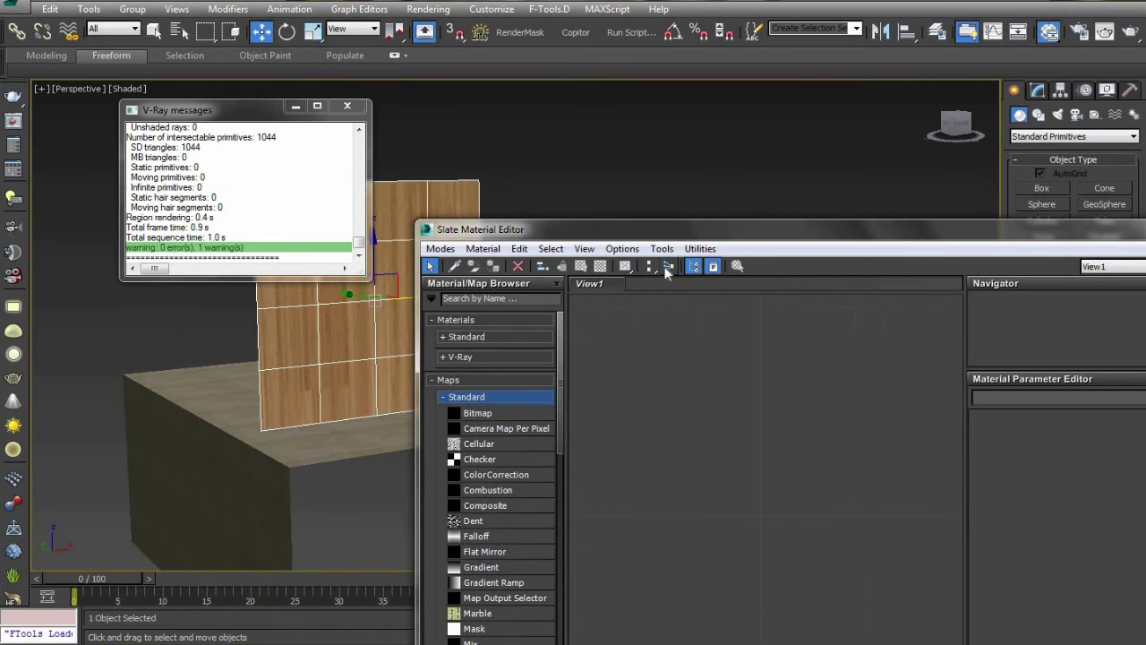
# Step: Pick the wooden plane's 04 - Default material into the Slate node view with the eyedropper
pyautogui.click(454, 266)
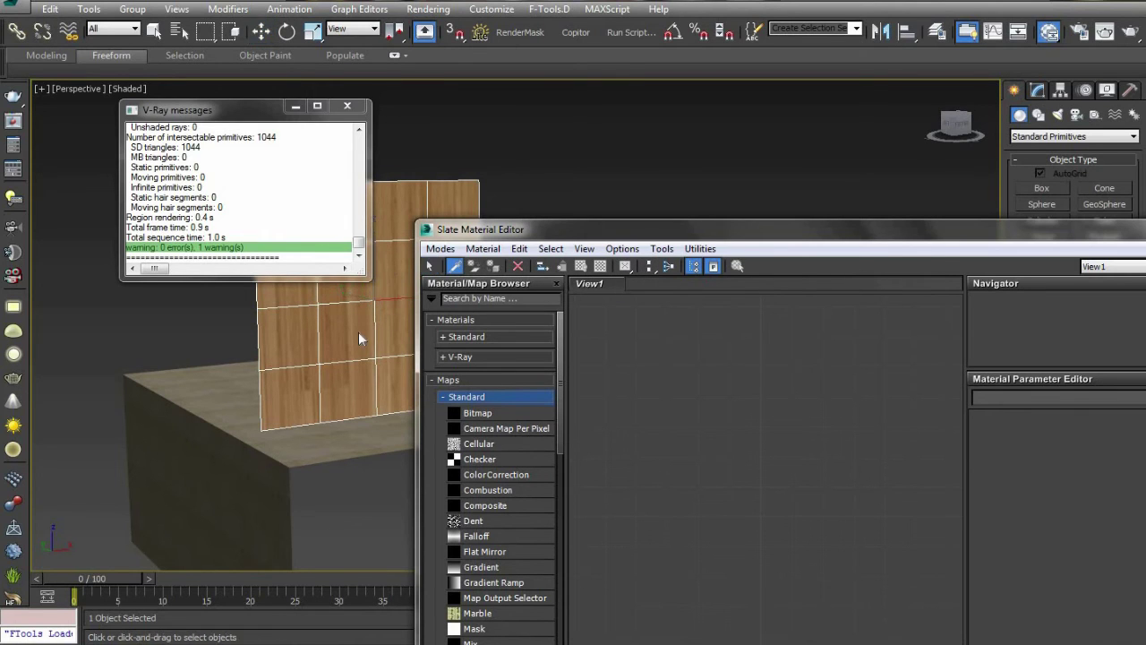
pyautogui.click(358, 339)
pyautogui.moveTo(702, 229); pyautogui.dragTo(516, 69)
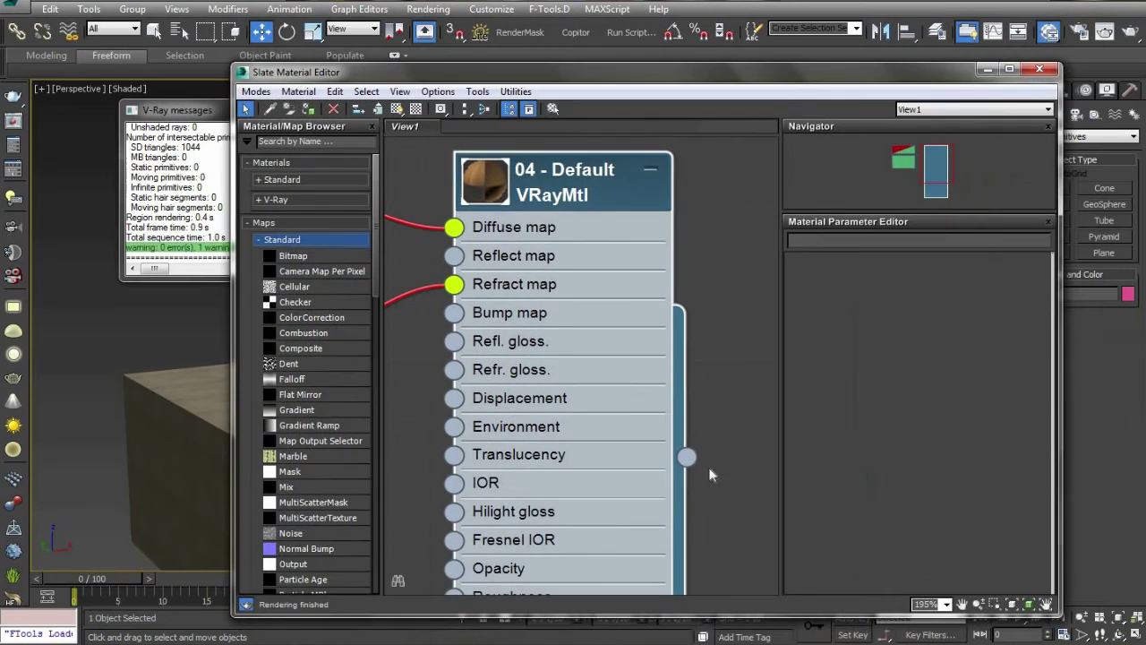
pyautogui.scroll(-1, 716, 385)
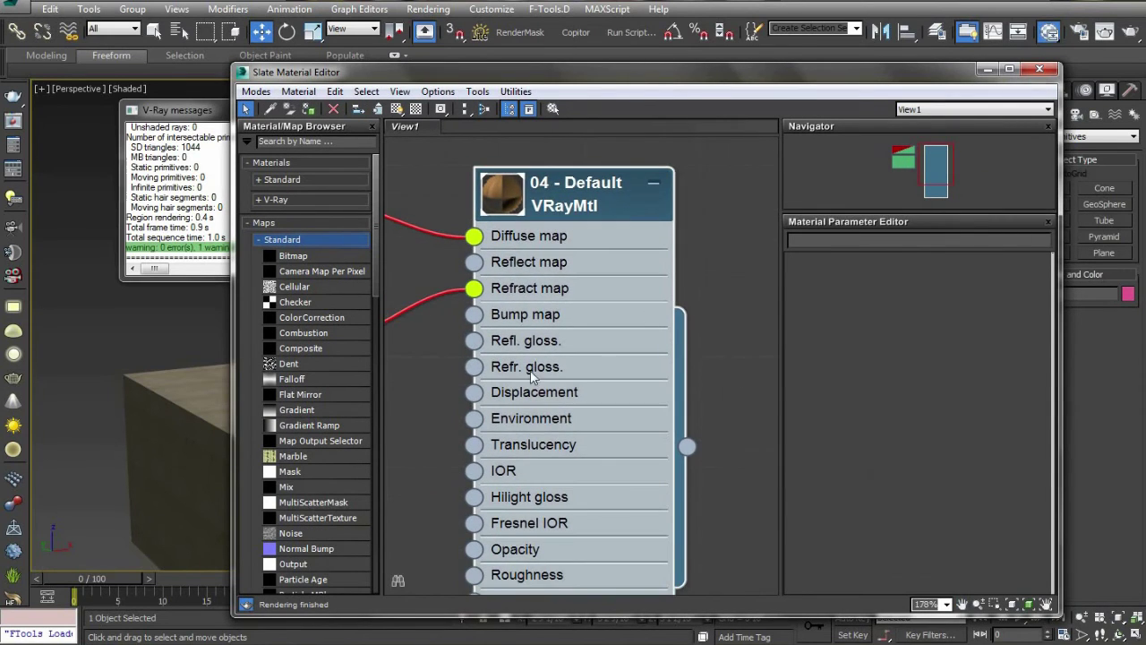
pyautogui.scroll(-1, 536, 378)
pyautogui.scroll(-2, 524, 421)
pyautogui.scroll(-1, 499, 442)
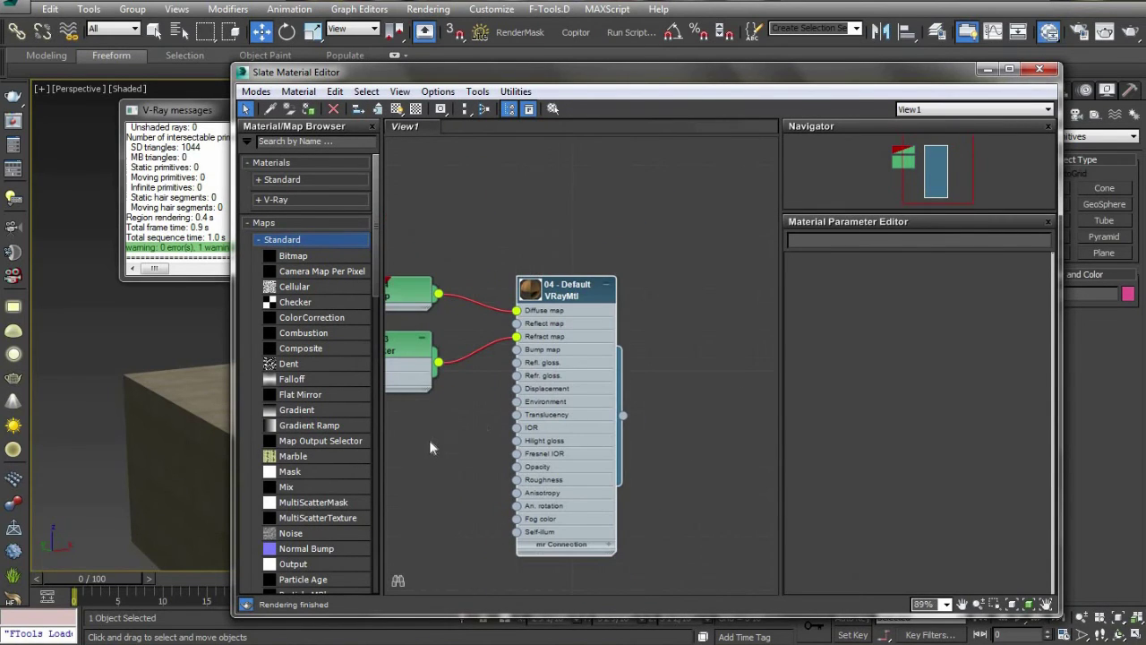
# Step: Show the Checker and Bitmap map nodes' settings and reframe the node view around the material tree
pyautogui.moveTo(457, 439); pyautogui.dragTo(484, 368, button='middle')
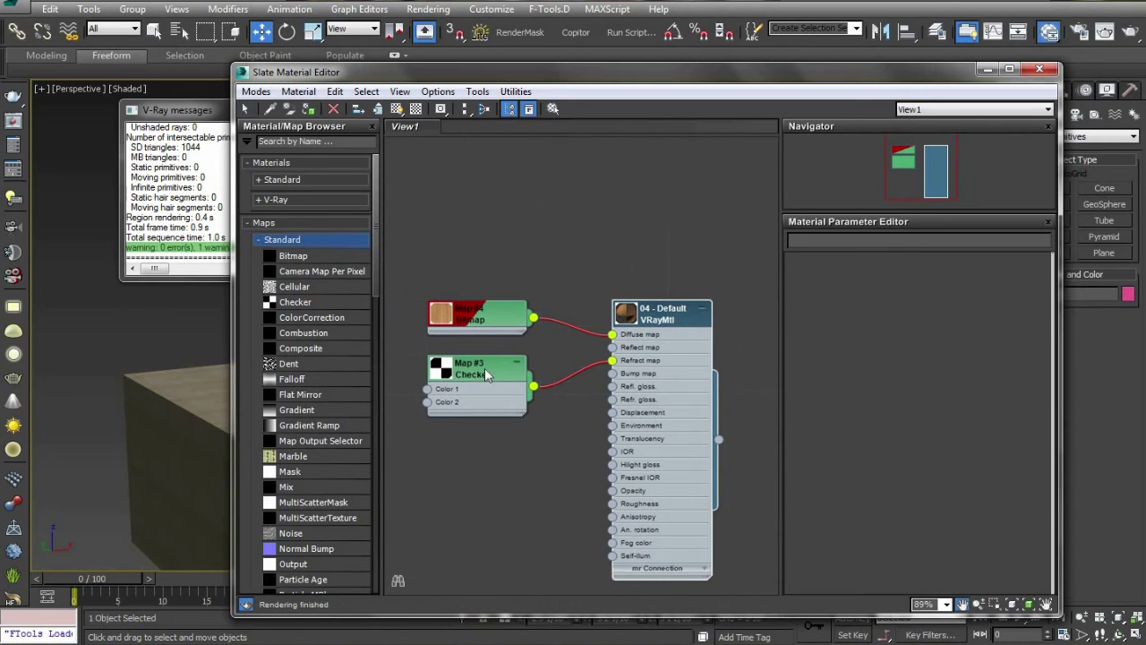
pyautogui.doubleClick(484, 367)
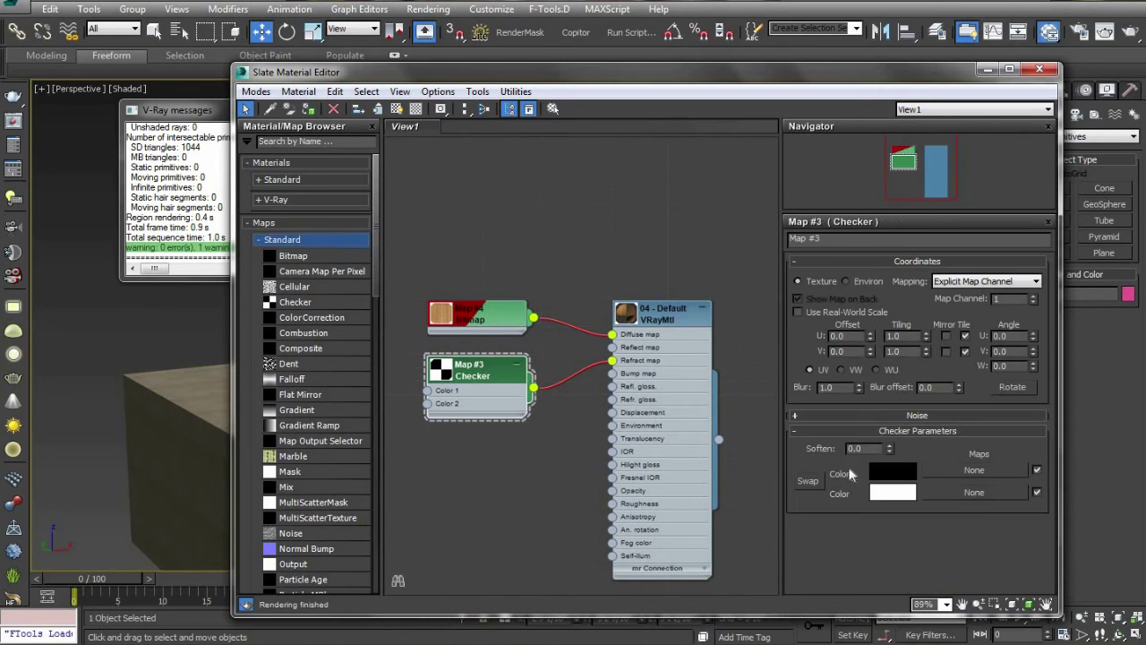
pyautogui.doubleClick(498, 322)
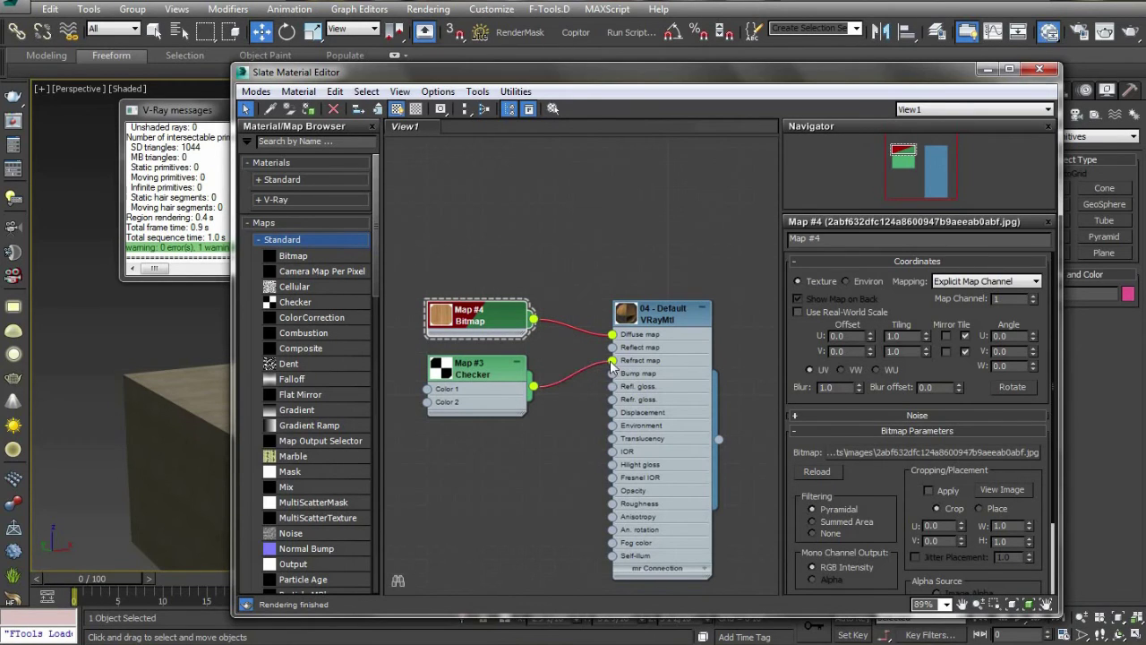
pyautogui.moveTo(612, 360)
pyautogui.mouseDown()
pyautogui.moveTo(612, 346)
pyautogui.moveTo(612, 399)
pyautogui.moveTo(612, 360)
pyautogui.mouseUp()
pyautogui.scroll(1, 660, 495)
pyautogui.scroll(1, 660, 495)
pyautogui.scroll(1, 660, 495)
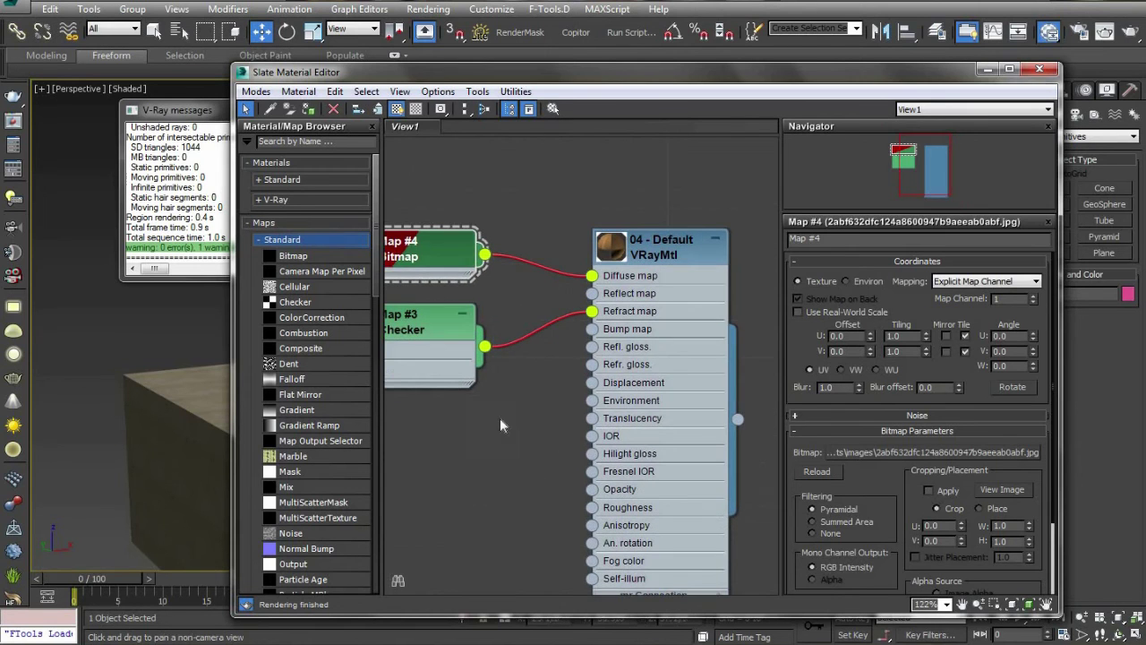
pyautogui.moveTo(594, 545); pyautogui.dragTo(499, 557, button='middle')
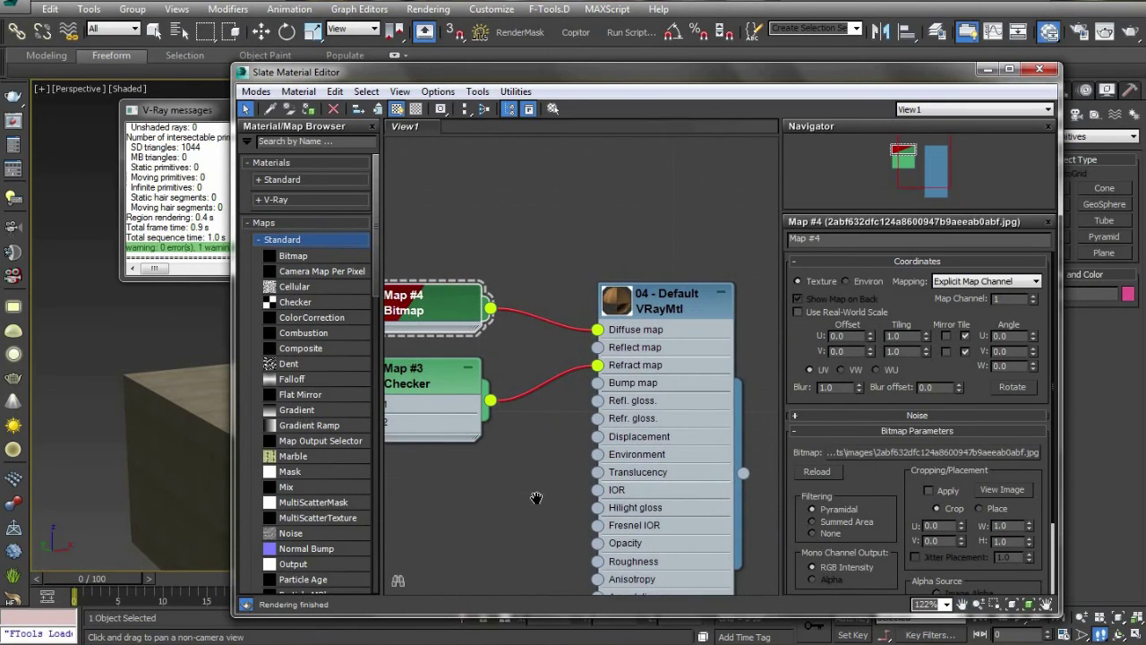
pyautogui.moveTo(536, 497); pyautogui.dragTo(576, 504, button='middle')
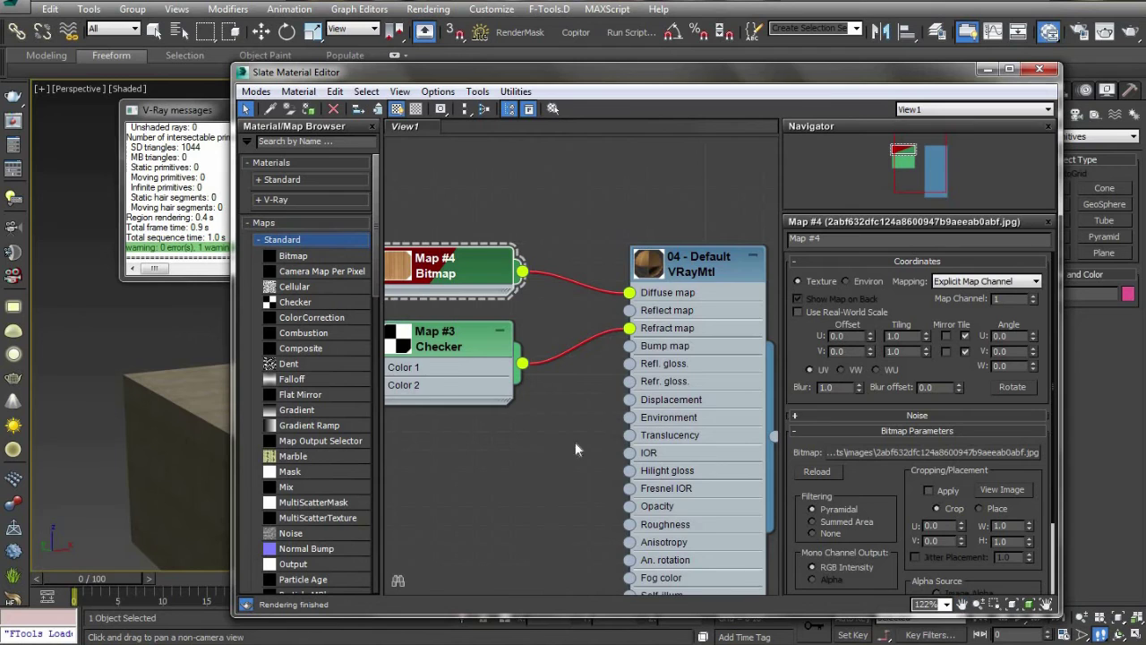
pyautogui.scroll(-1, 593, 452)
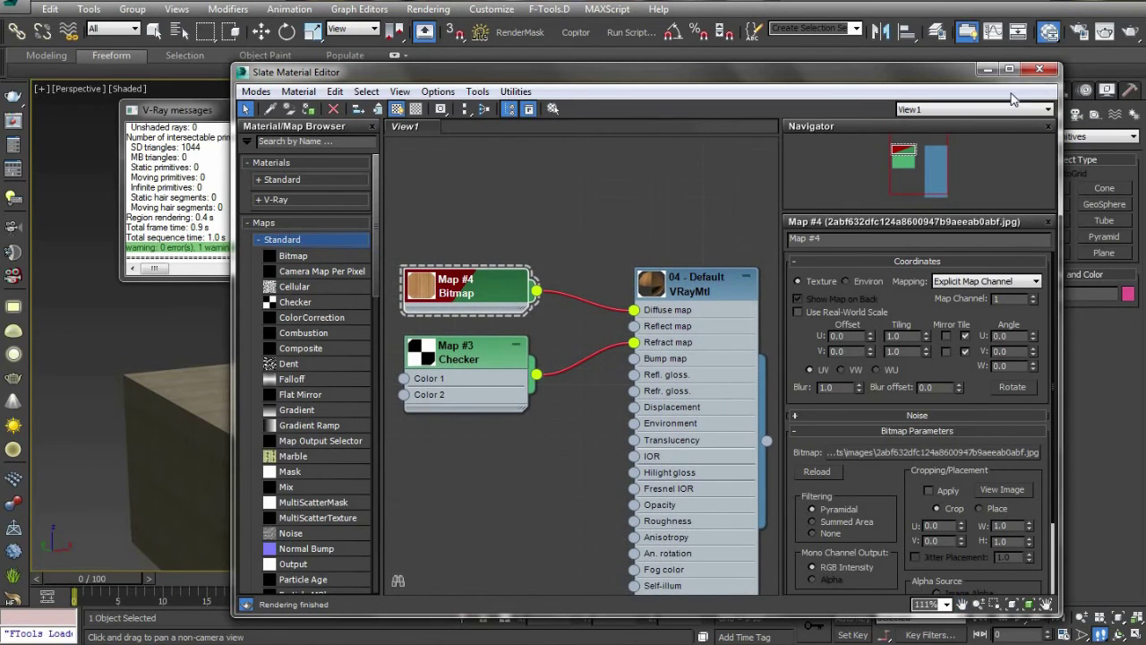
# Step: Switch back to the compact Material Editor and move it left to free the viewport
pyautogui.click(255, 91)
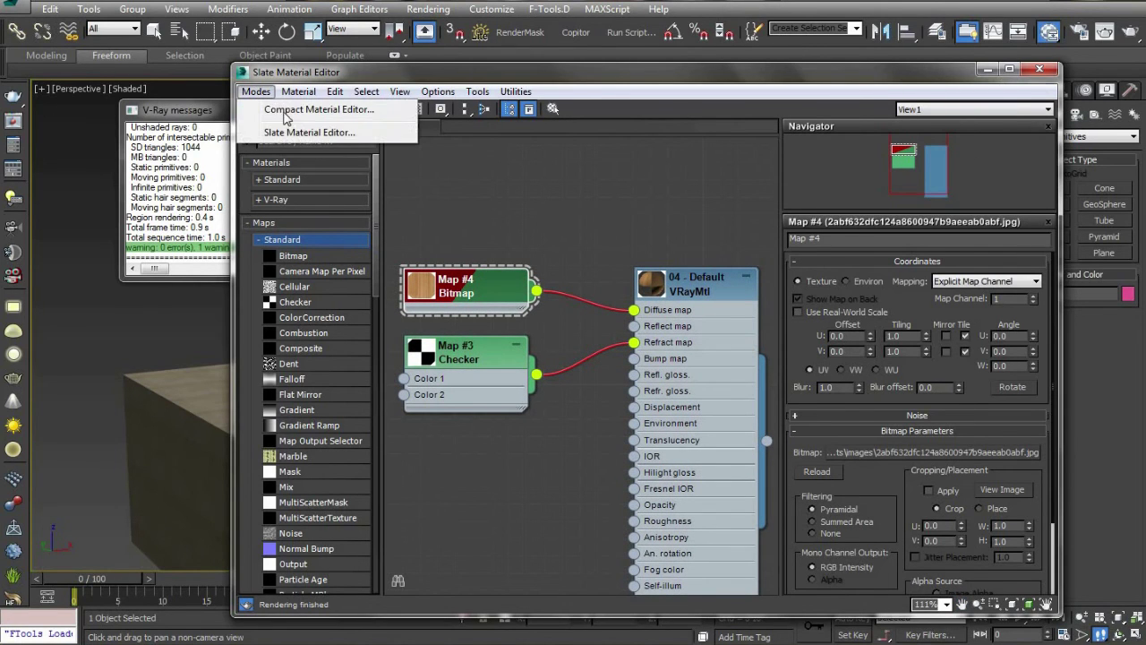
pyautogui.click(318, 109)
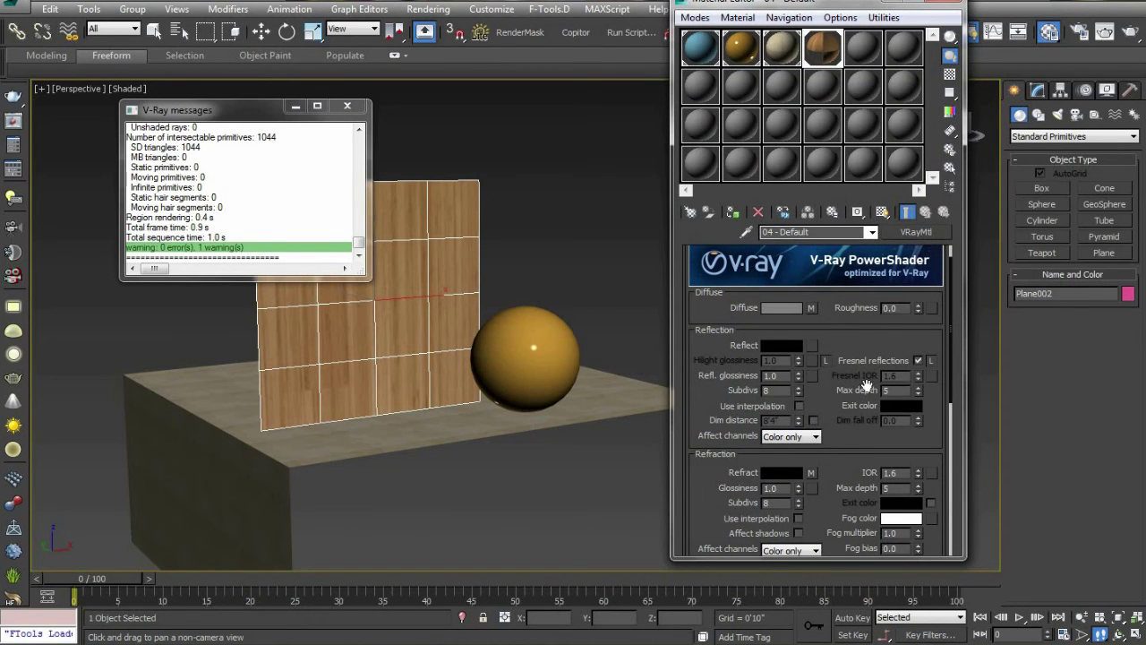
pyautogui.moveTo(711, 7); pyautogui.dragTo(521, 0)
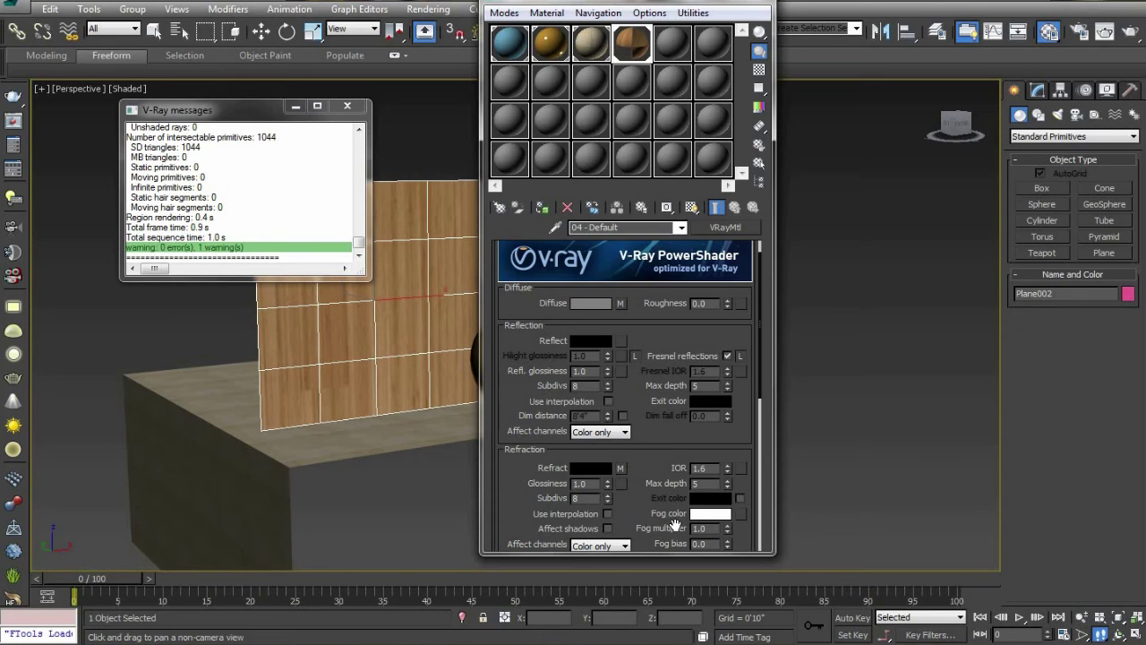
pyautogui.scroll(-1, 616, 467)
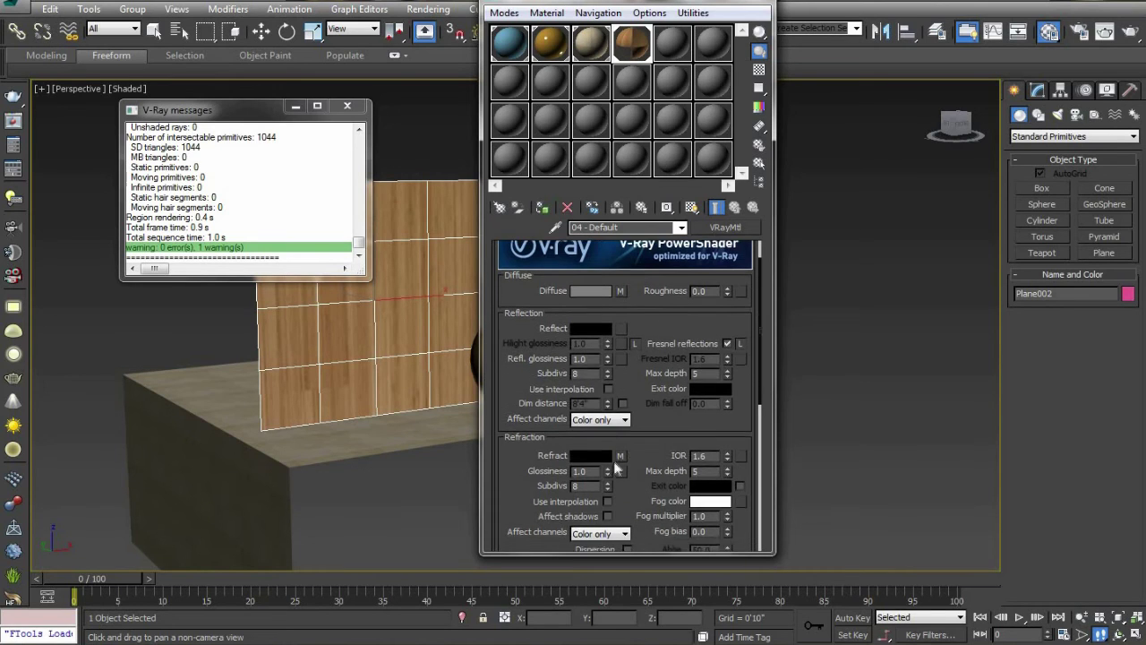
pyautogui.scroll(-1, 618, 461)
# Step: Bring up the Checker refraction map Map #3 and check it in an enlarged preview
pyautogui.click(620, 455)
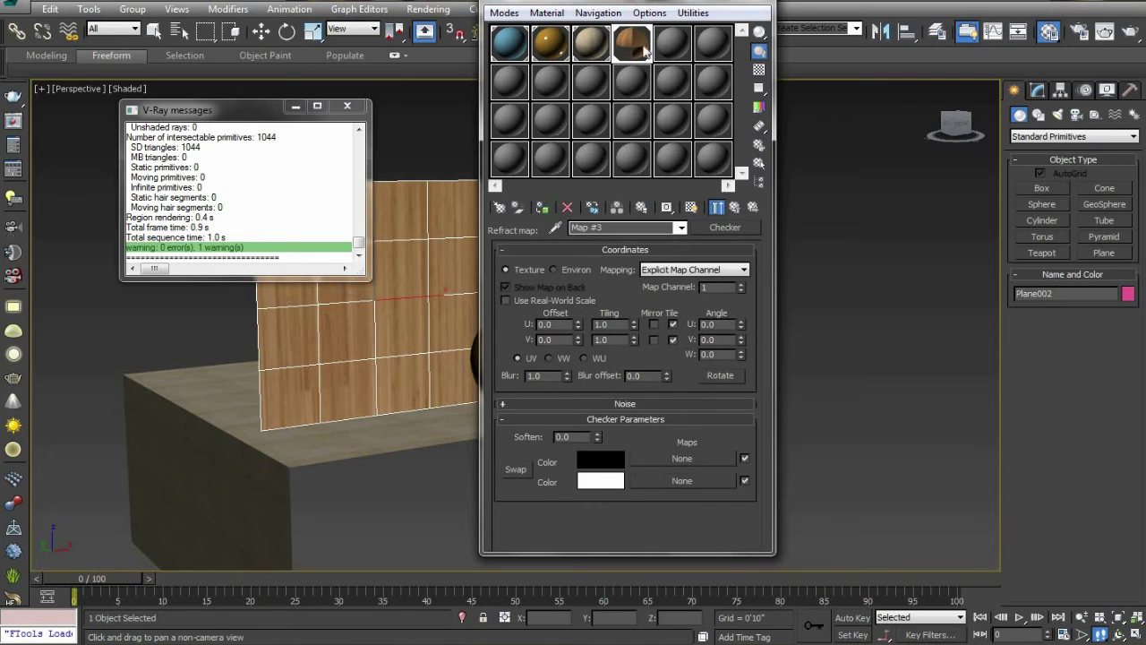
pyautogui.moveTo(762, 3); pyautogui.dragTo(940, 11)
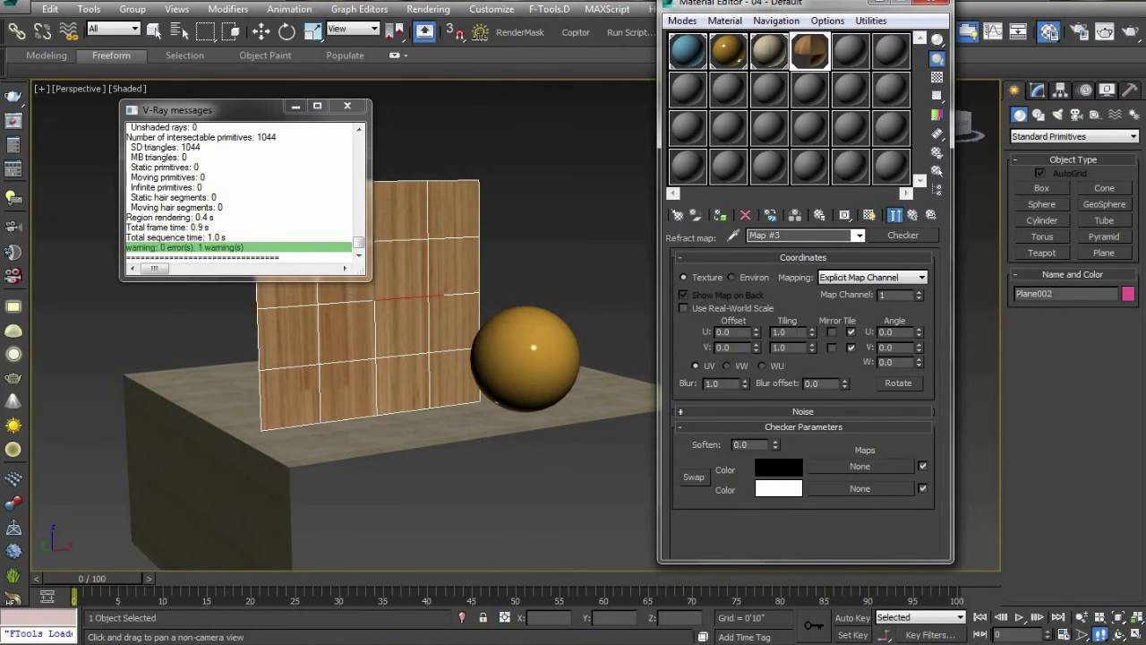
pyautogui.press('Return')
pyautogui.doubleClick(811, 51)
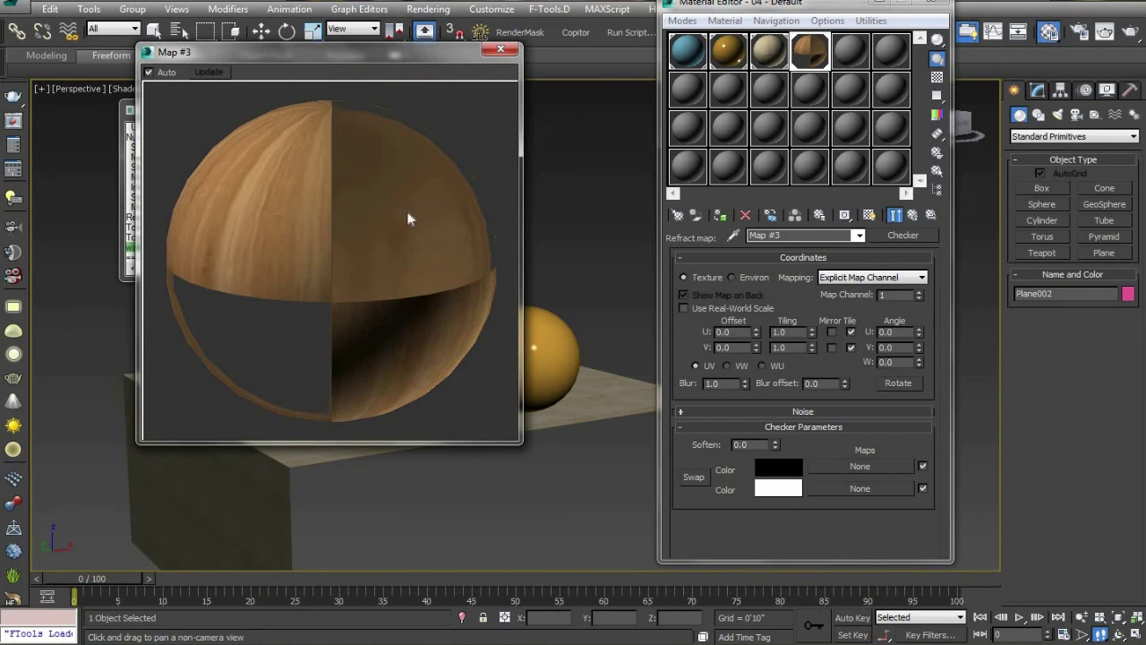
pyautogui.click(500, 50)
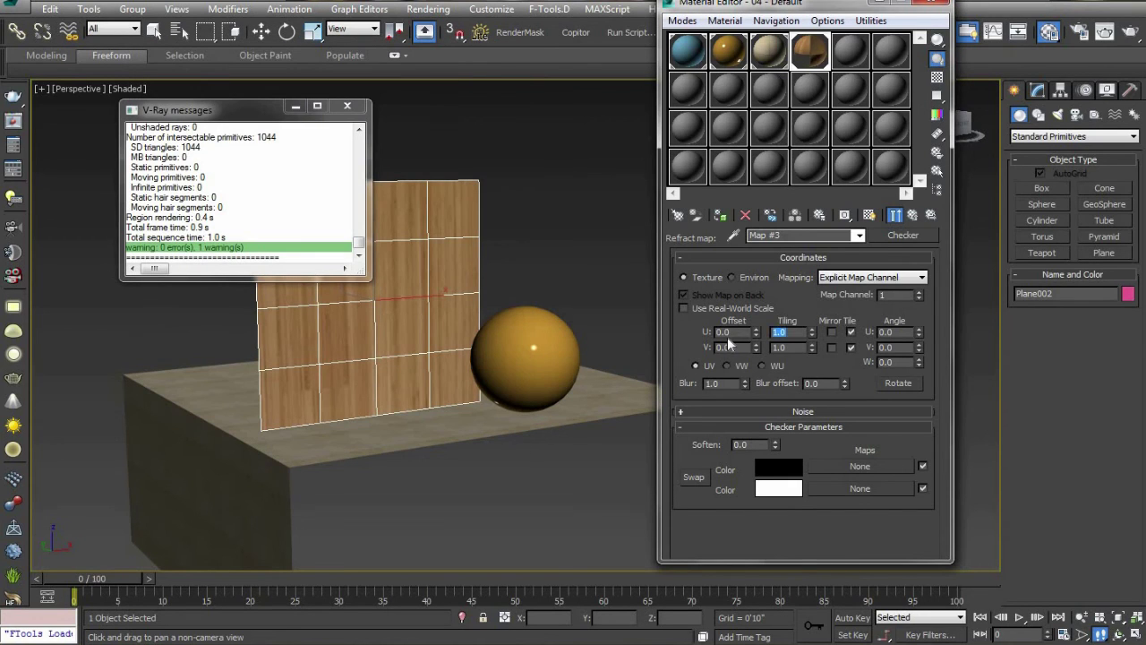
# Step: Tile the Checker map 5.0 in U and V and render the scene
pyautogui.write('5')
pyautogui.press('Tab')
pyautogui.write('5')
pyautogui.press('Return')
pyautogui.hotkey('shift', 'q')
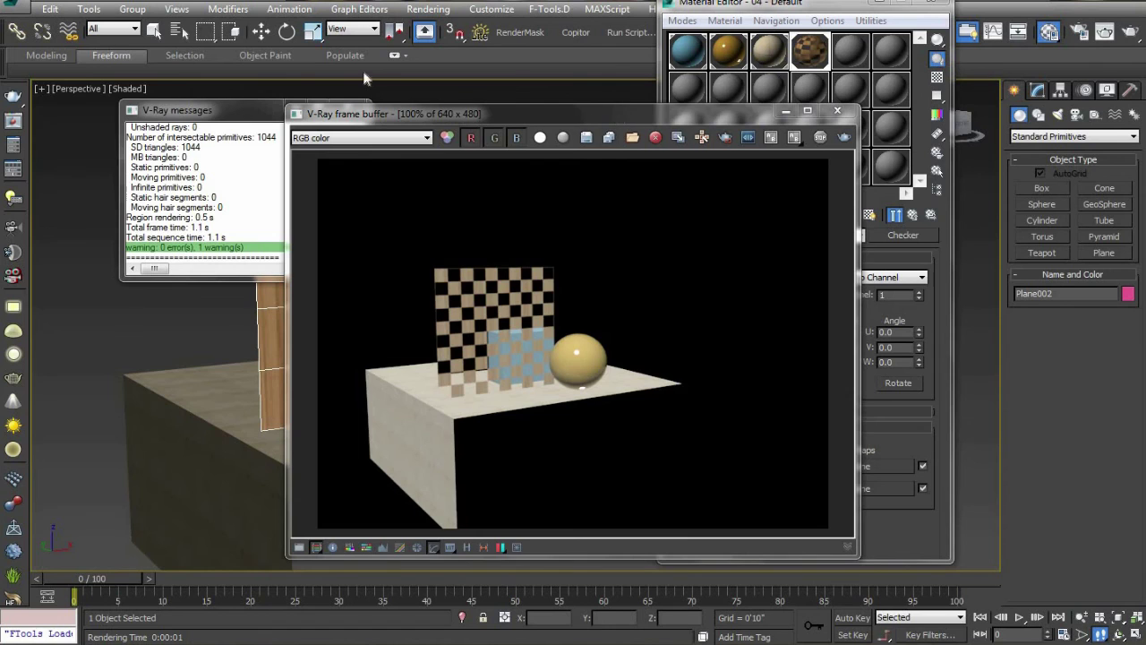
# Step: Move the V-Ray frame buffer aside, zoom and pan over the checkered render, then close it
pyautogui.moveTo(623, 112); pyautogui.dragTo(408, 78)
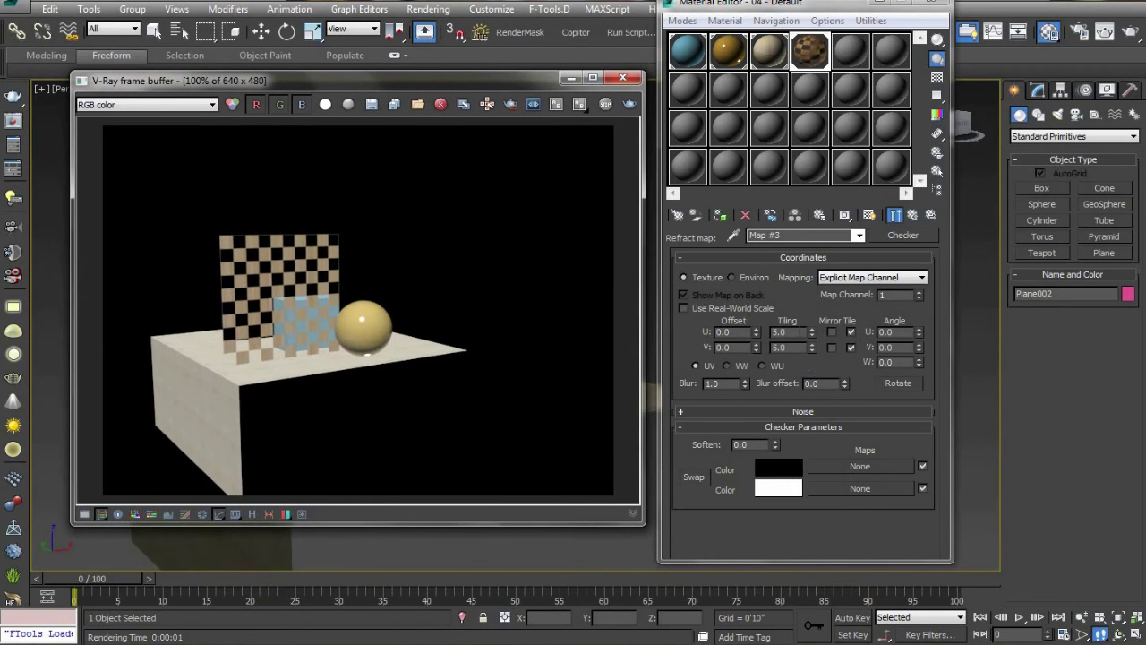
pyautogui.scroll(1, 278, 354)
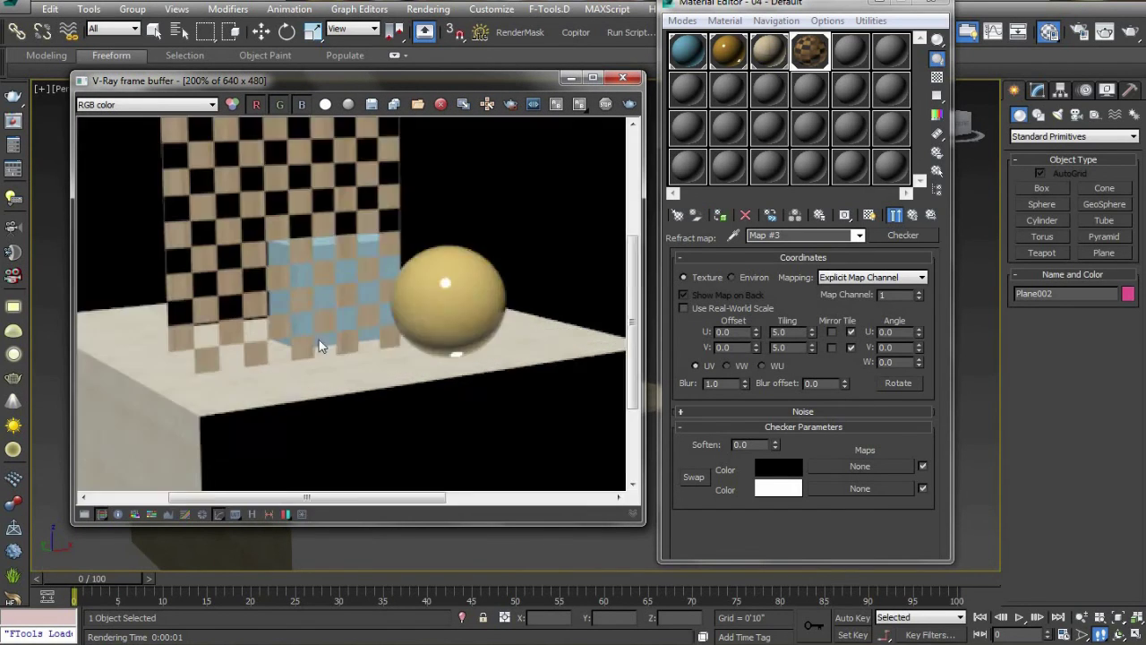
pyautogui.scroll(1, 348, 303)
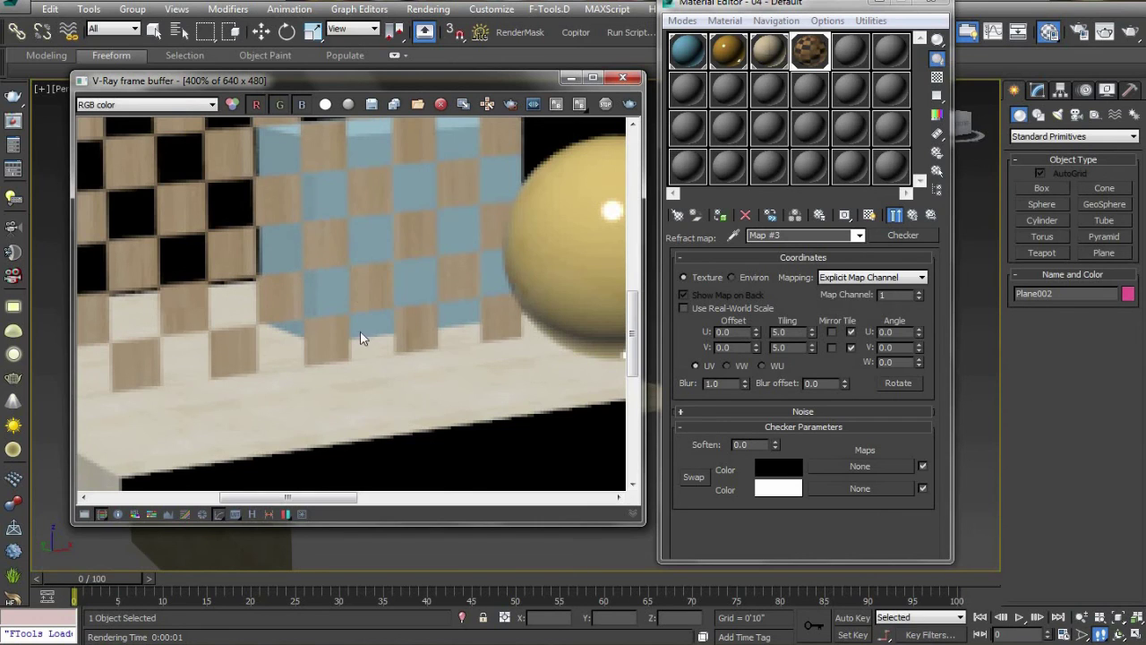
pyautogui.moveTo(360, 338); pyautogui.dragTo(360, 369, button='middle')
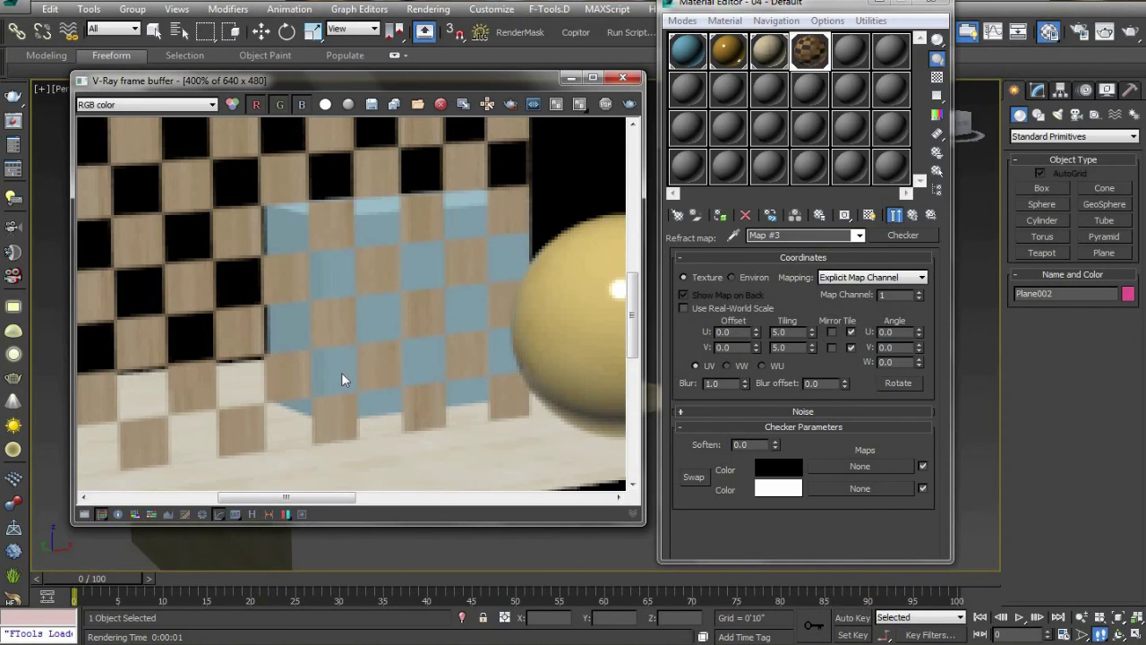
pyautogui.scroll(-1, 350, 355)
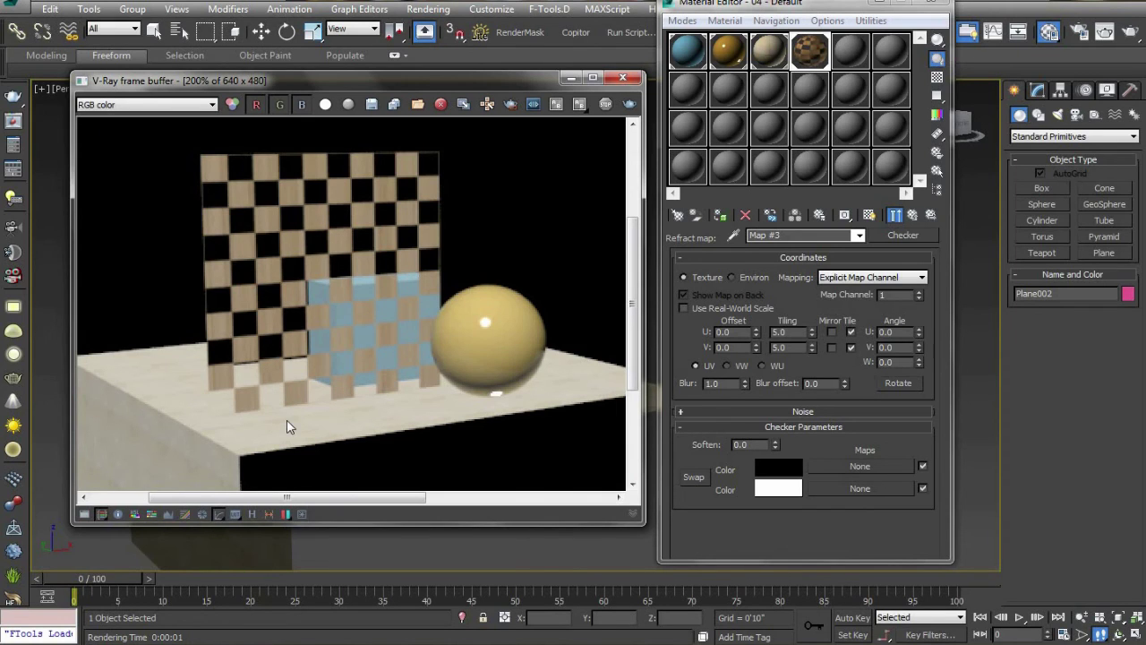
pyautogui.scroll(-1, 324, 333)
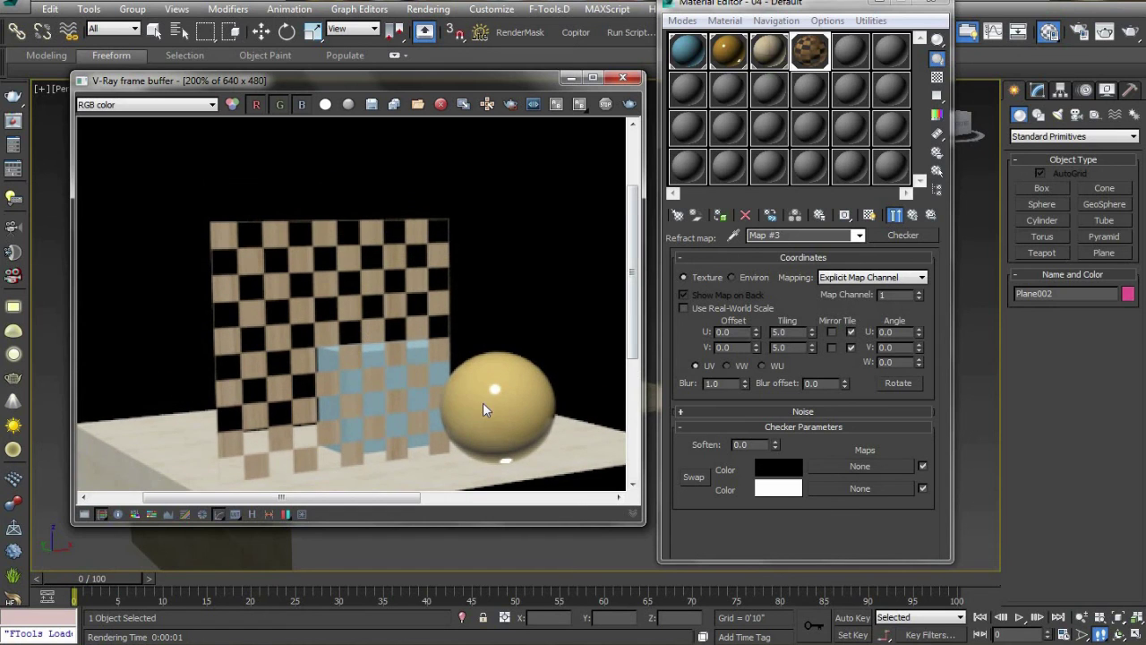
pyautogui.scroll(-1, 270, 342)
pyautogui.scroll(2, 271, 337)
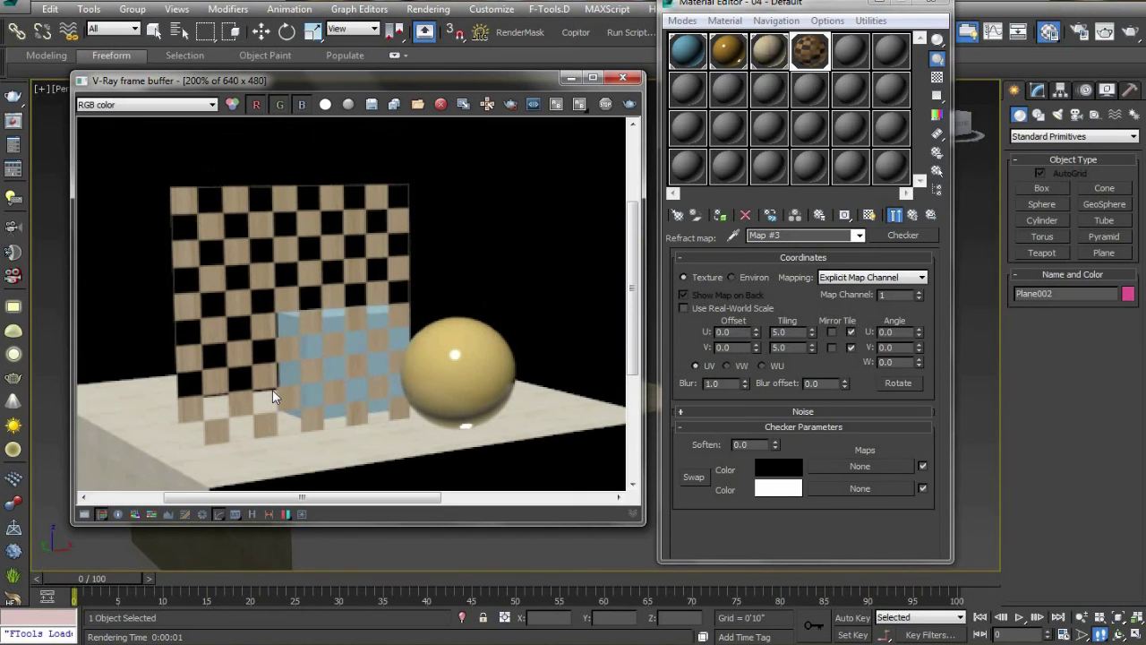
pyautogui.scroll(1, 265, 330)
pyautogui.moveTo(604, 395); pyautogui.dragTo(257, 176, button='middle')
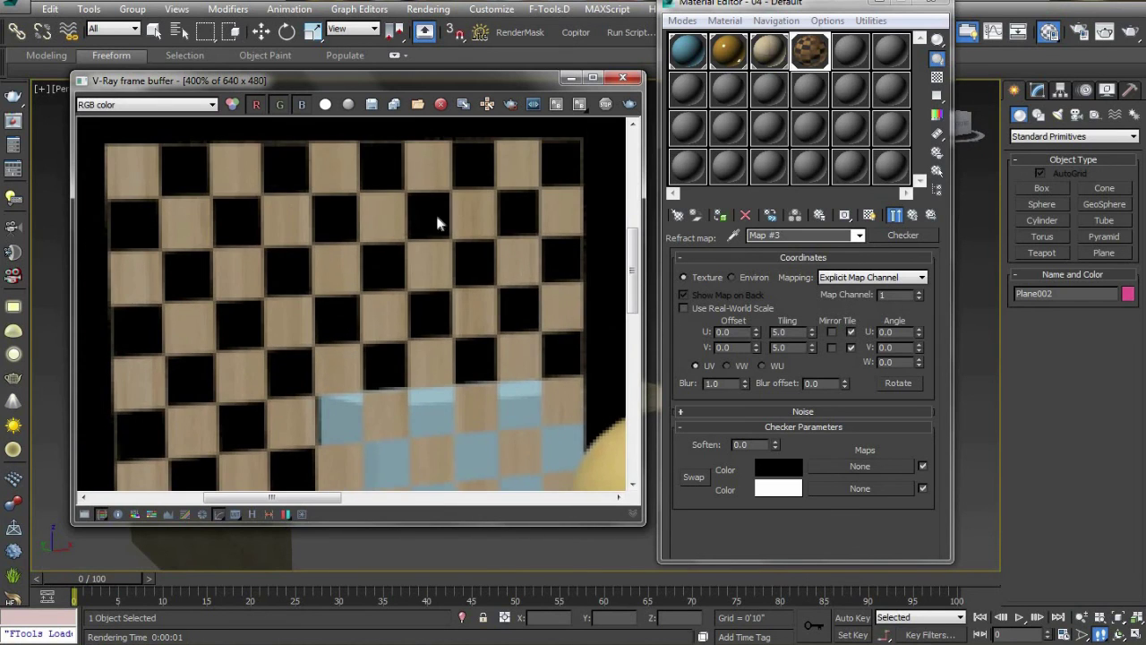
pyautogui.click(621, 79)
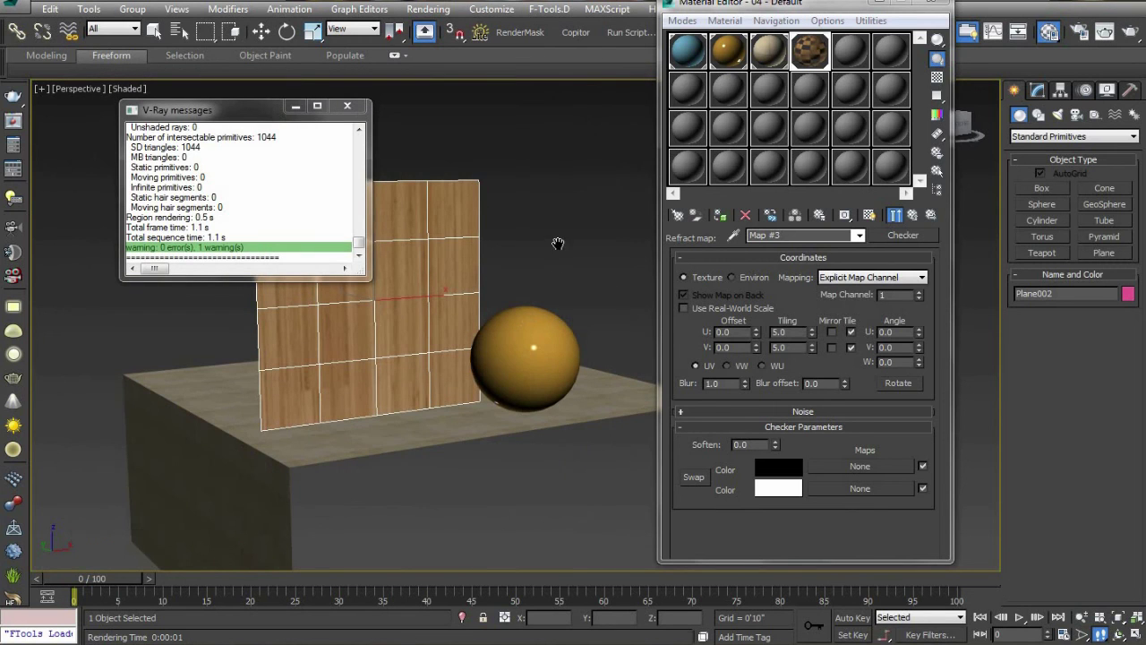
# Step: Show the 5×5 checker map shaded on the plane, then return to 04 - Default VRayMtl
pyautogui.press('w')
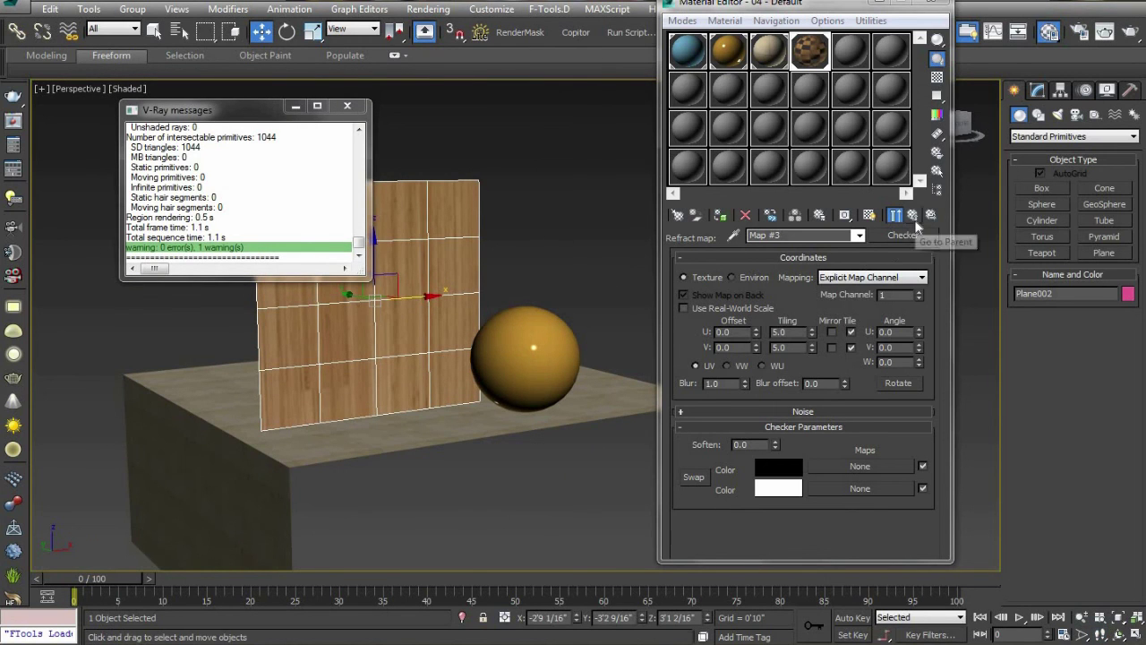
pyautogui.click(868, 215)
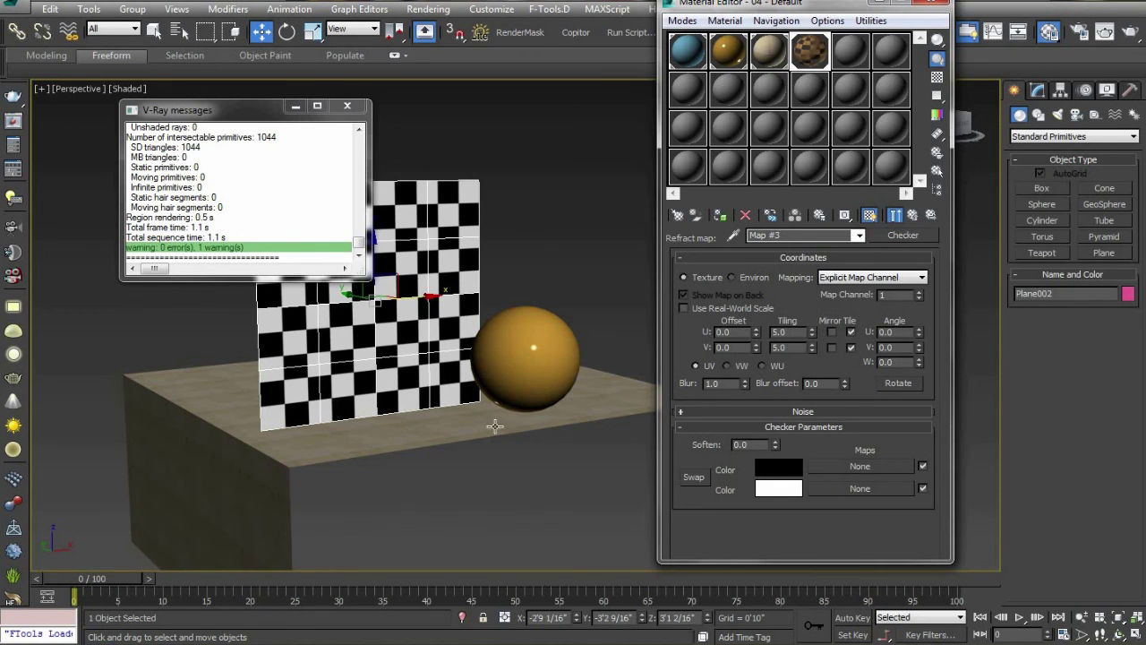
pyautogui.click(912, 215)
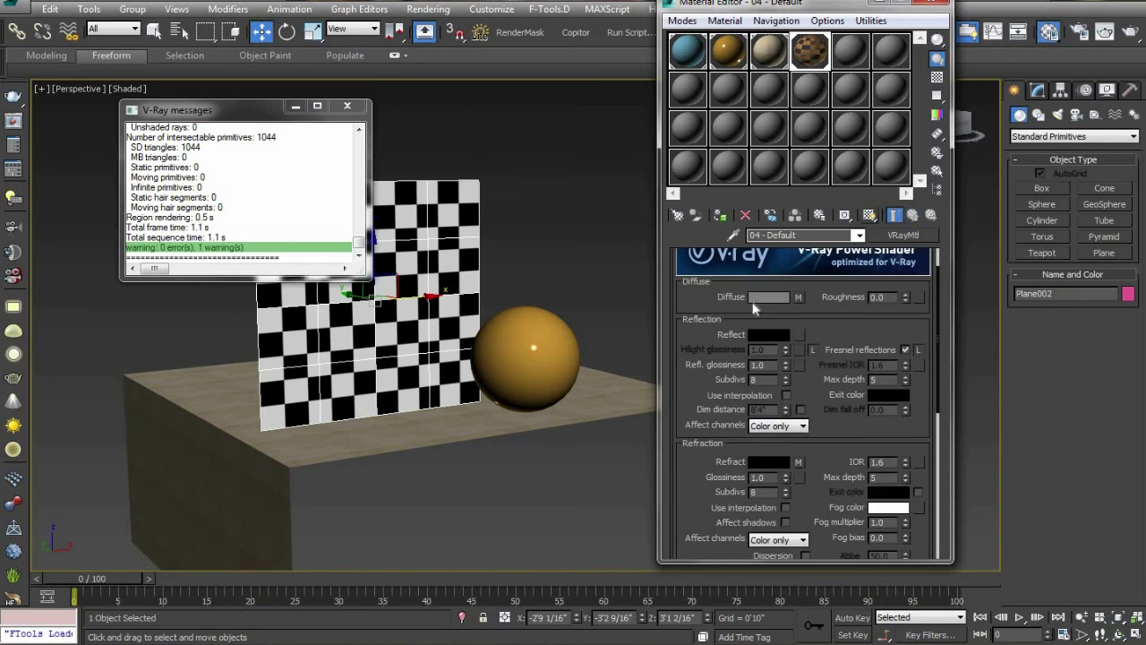
# Step: Close the V-Ray messages log and orbit around the plane to view it from several sides
pyautogui.click(353, 94)
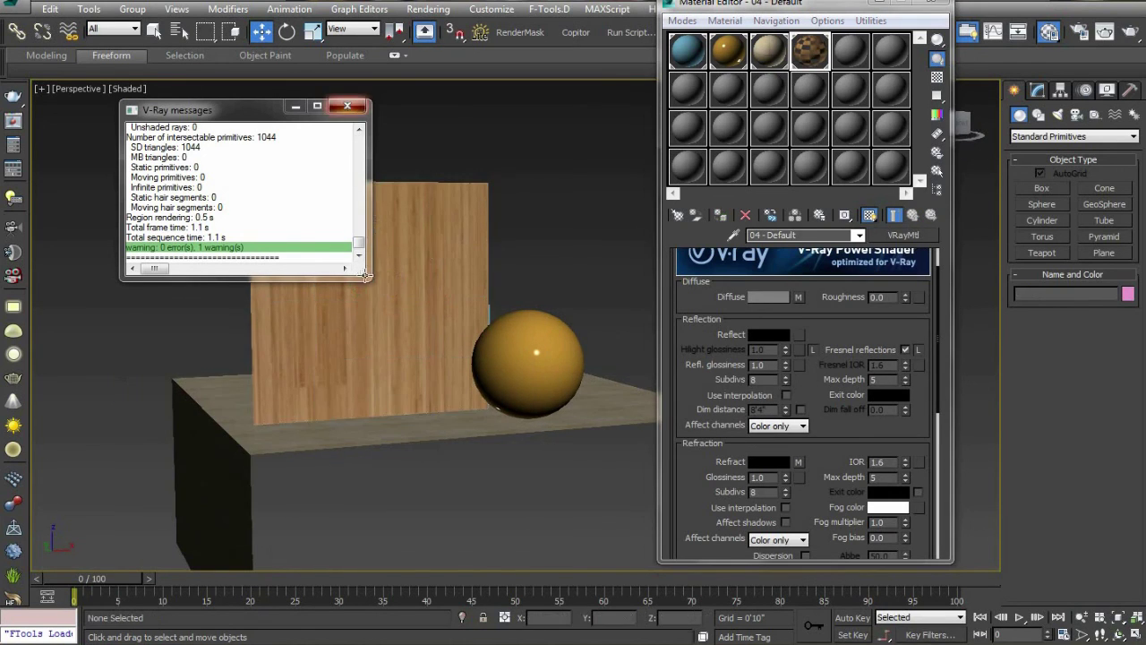
pyautogui.click(347, 106)
pyautogui.keyDown('alt'); pyautogui.moveTo(440, 398); pyautogui.dragTo(452, 376, button='middle'); pyautogui.keyUp('alt')
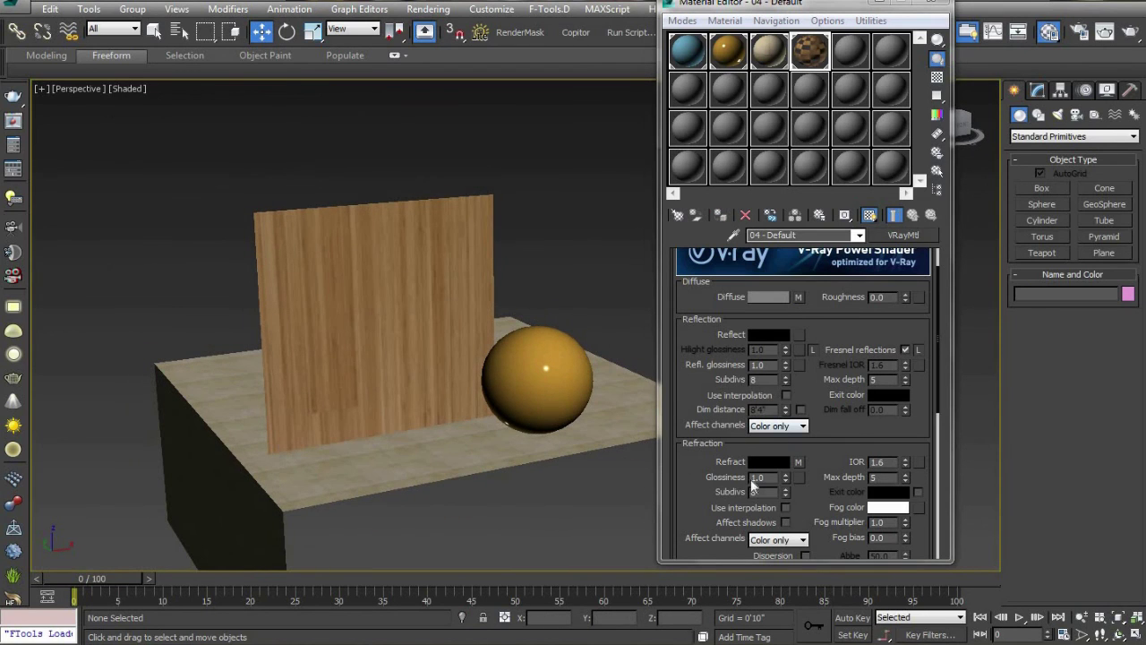
pyautogui.moveTo(324, 475)
pyautogui.keyDown('alt'); pyautogui.mouseDown(button='middle')
pyautogui.moveTo(353, 384)
pyautogui.moveTo(558, 396)
pyautogui.mouseUp(button='middle'); pyautogui.keyUp('alt')
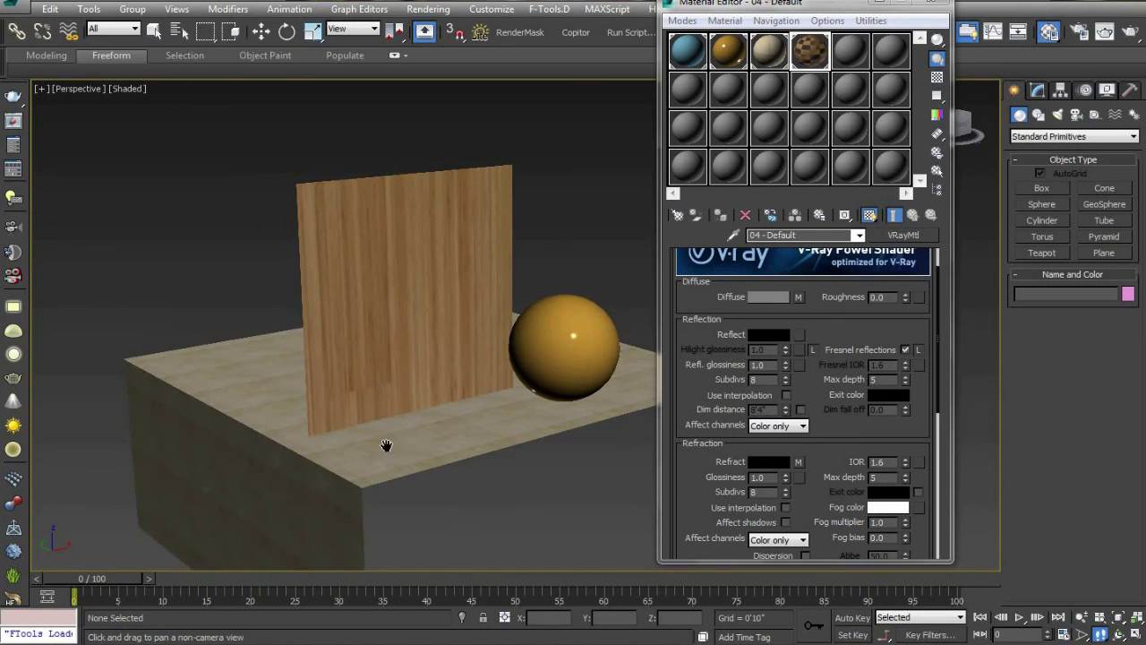
pyautogui.moveTo(391, 450)
pyautogui.keyDown('alt'); pyautogui.mouseDown(button='middle')
pyautogui.moveTo(368, 473)
pyautogui.moveTo(558, 456)
pyautogui.moveTo(397, 430)
pyautogui.moveTo(440, 501)
pyautogui.mouseUp(button='middle'); pyautogui.keyUp('alt')
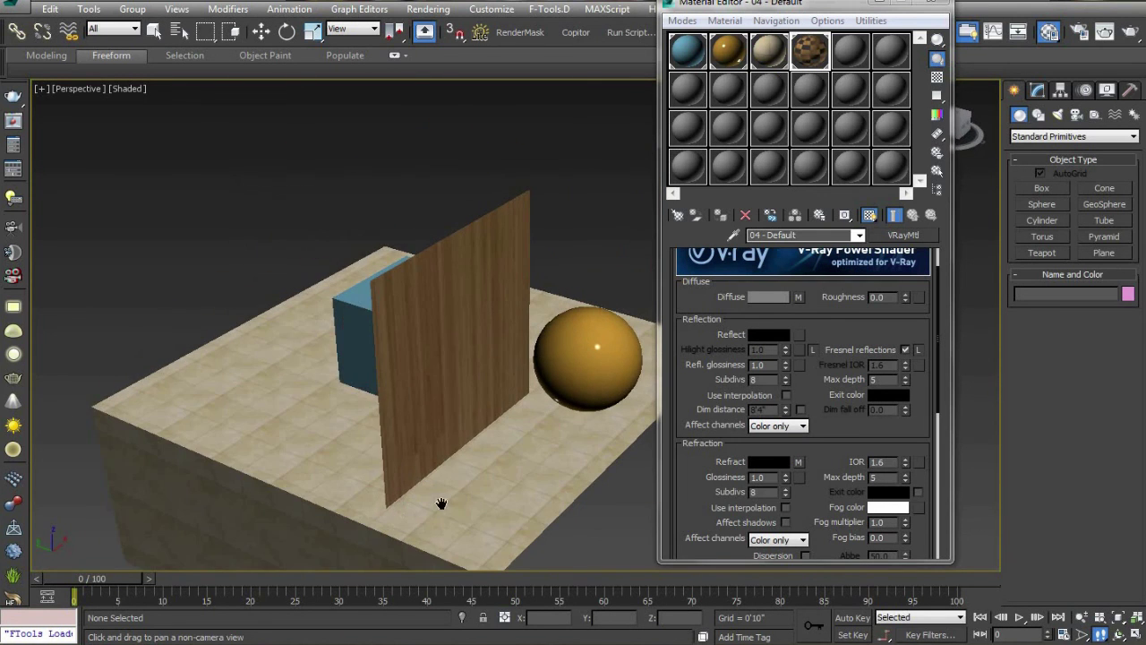
pyautogui.moveTo(511, 430)
pyautogui.keyDown('alt'); pyautogui.mouseDown(button='middle')
pyautogui.moveTo(505, 445)
pyautogui.moveTo(491, 435)
pyautogui.moveTo(502, 439)
pyautogui.mouseUp(button='middle'); pyautogui.keyUp('alt')
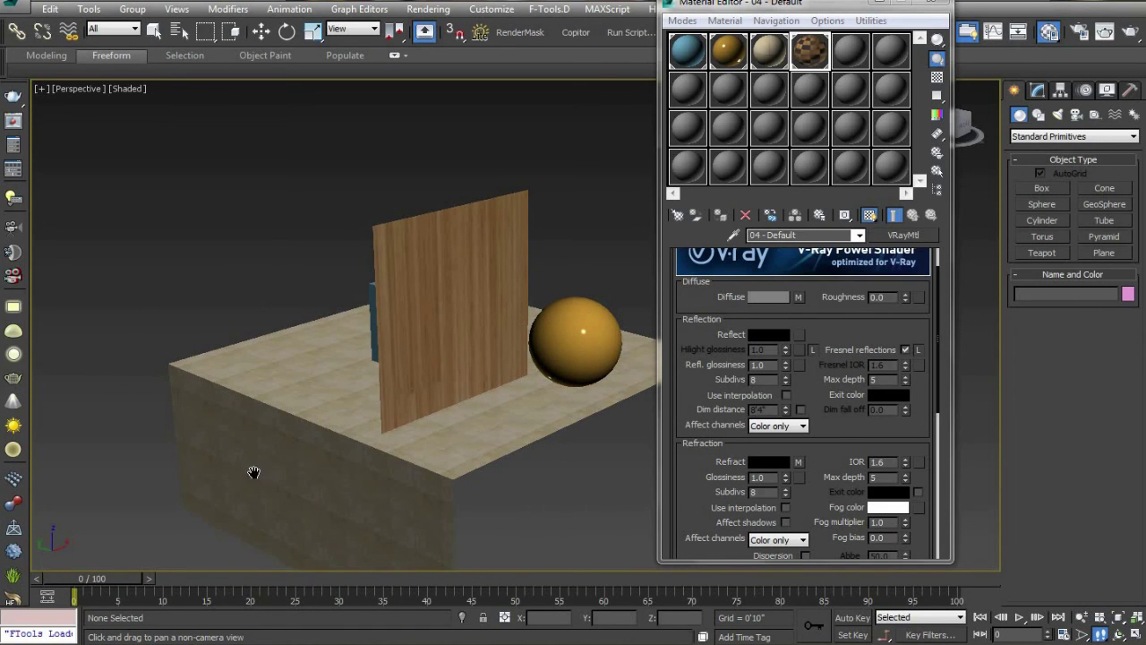
# Step: Select the refraction subdivisions value and scroll through the Refraction settings
pyautogui.click(714, 494)
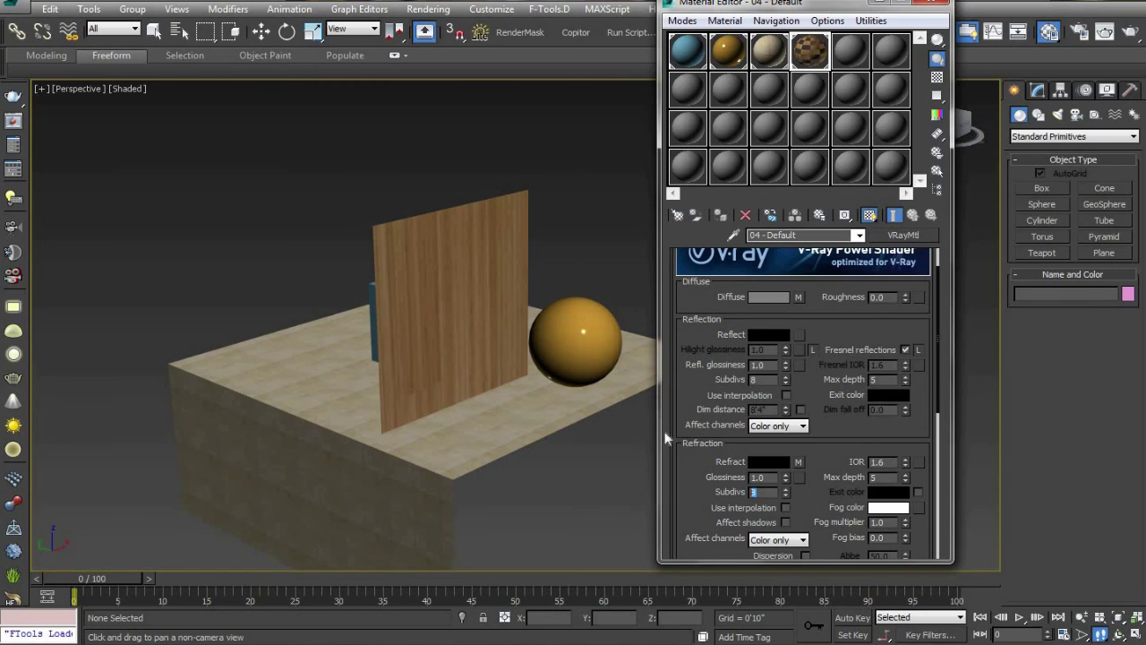
pyautogui.scroll(-3, 694, 377)
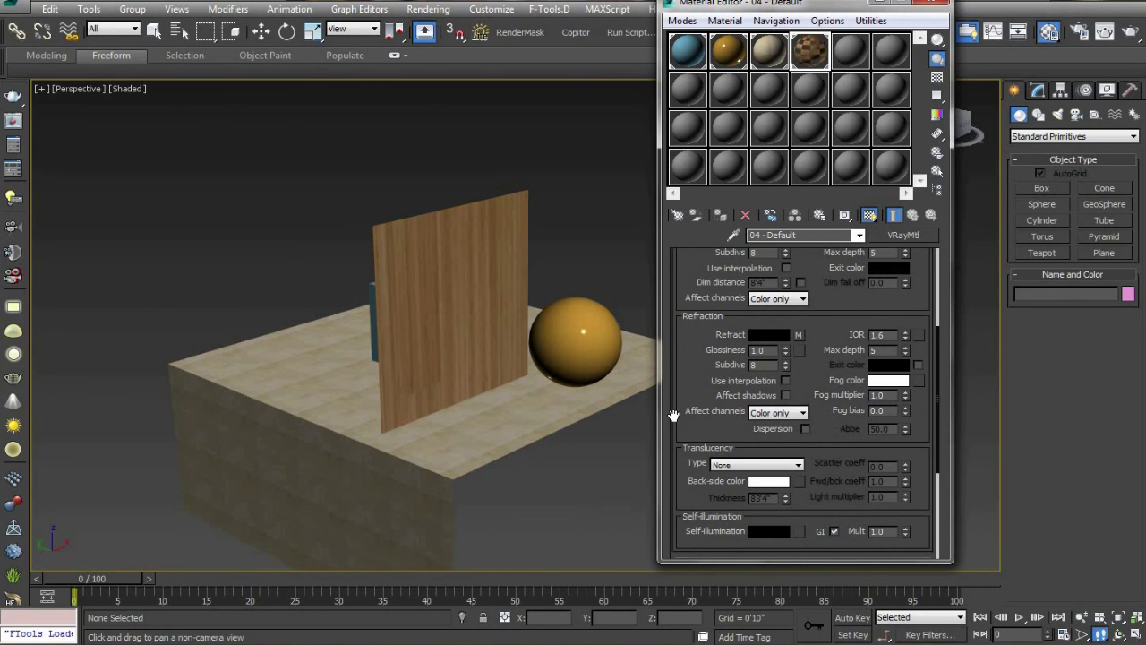
pyautogui.moveTo(696, 368)
pyautogui.mouseDown()
pyautogui.moveTo(702, 318)
pyautogui.moveTo(701, 410)
pyautogui.mouseUp()
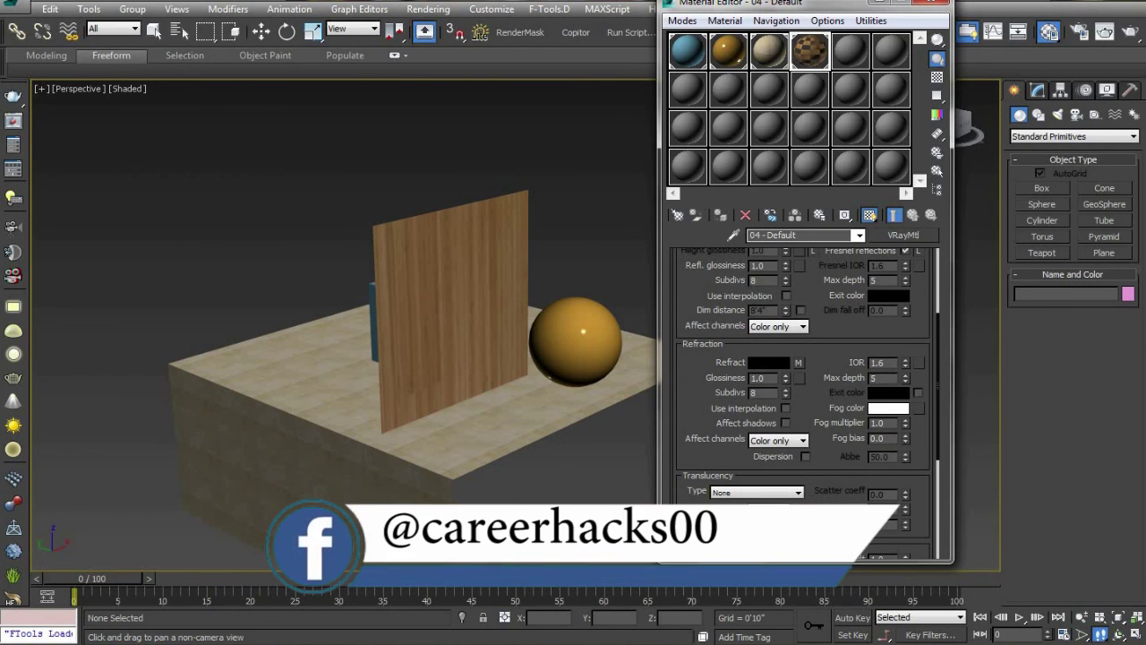
pyautogui.click(1010, 641)
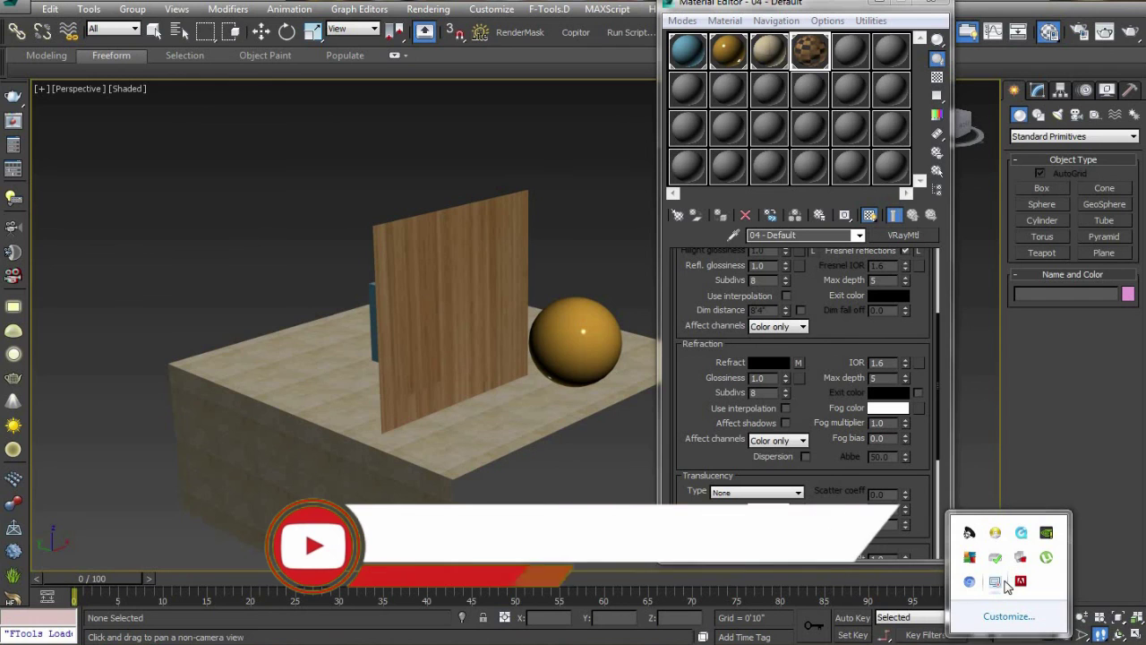
pyautogui.click(996, 582)
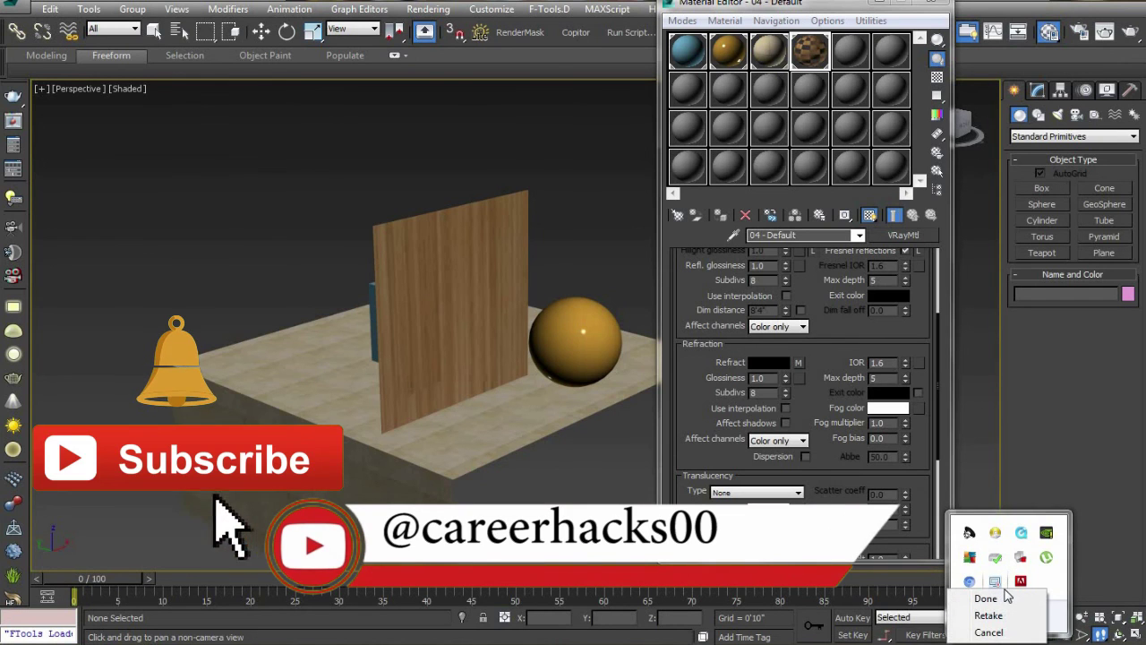